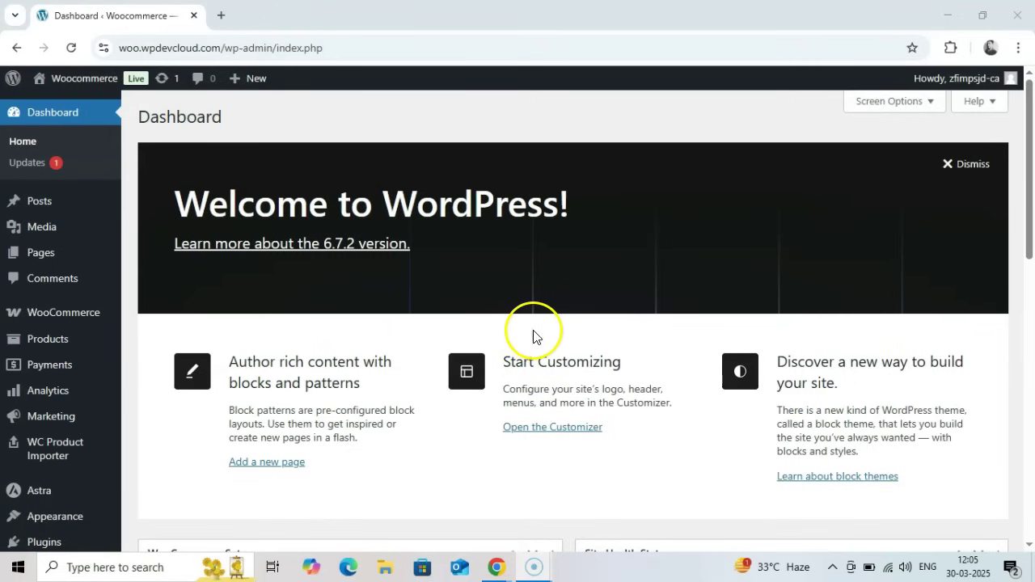
Look through the admin sidebar menu for the variable products importer page
scroll(510, 347, "down", 2)
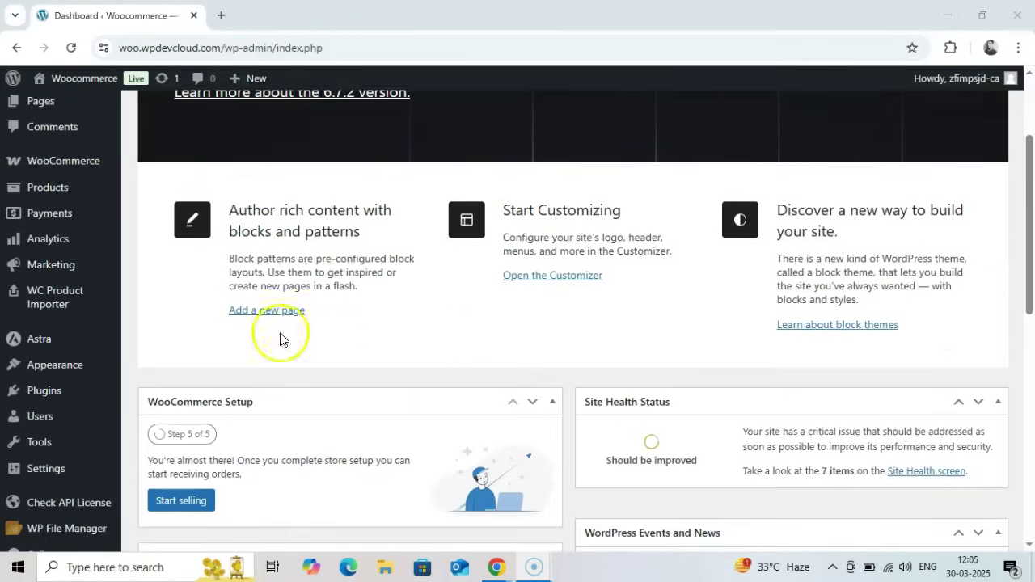
mouse_move(69, 299)
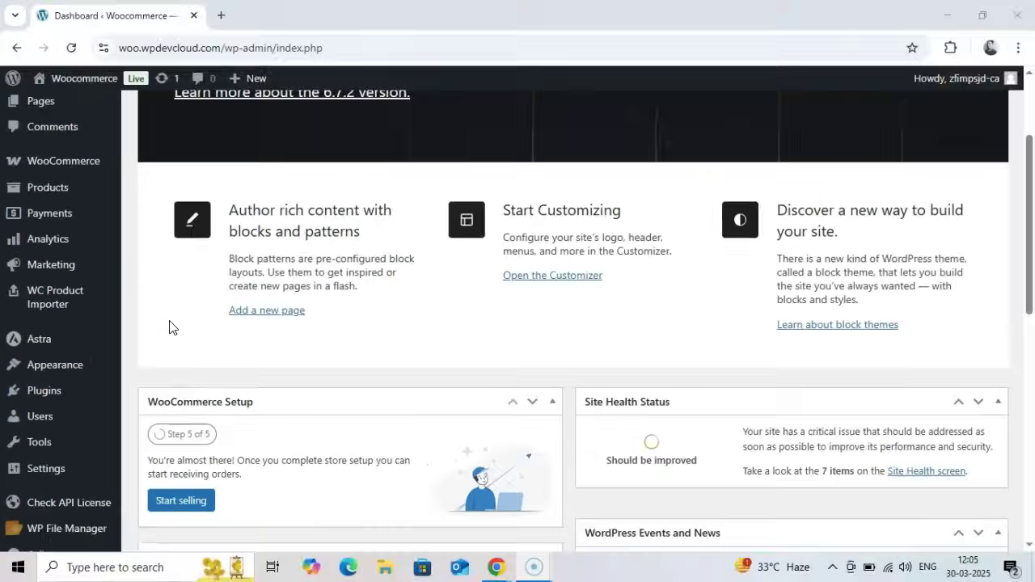
scroll(169, 329, "up", 2)
mouse_move(18, 447)
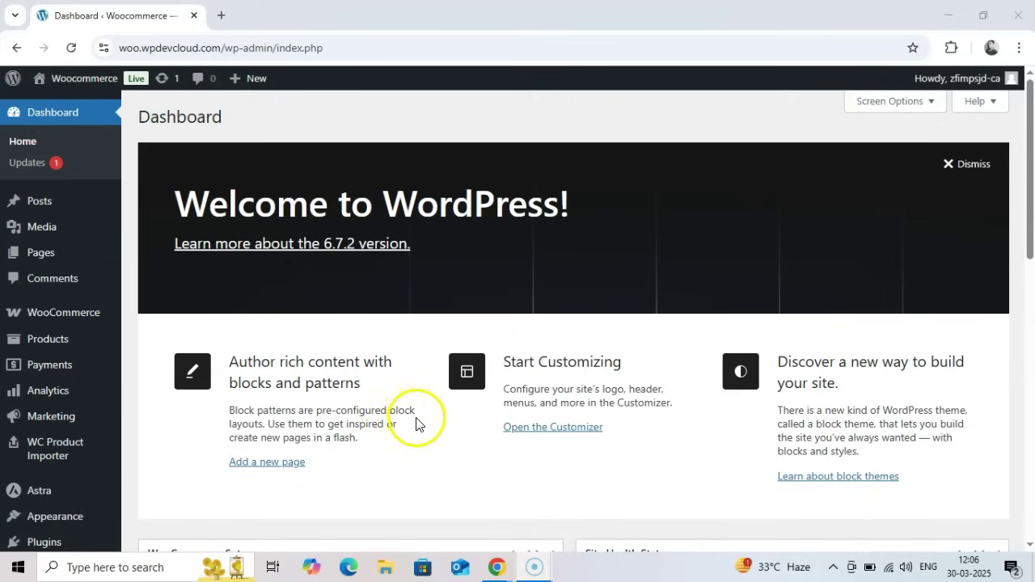
mouse_move(104, 461)
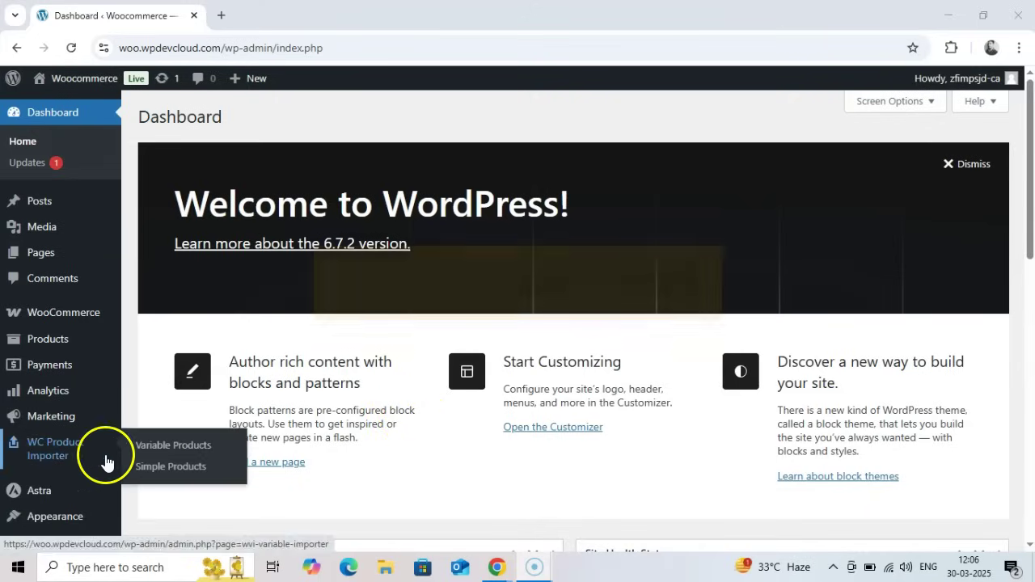
left_click(194, 458)
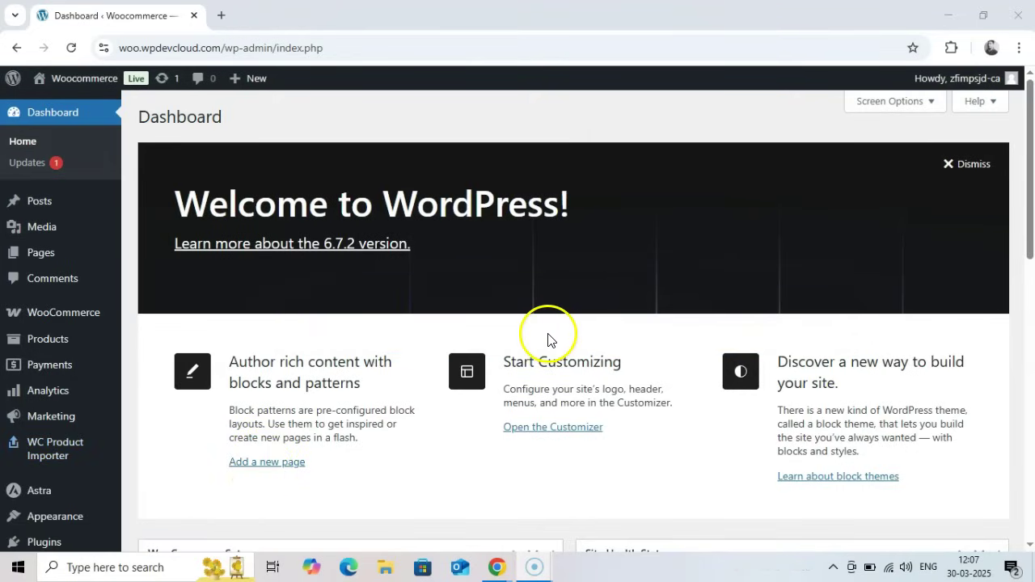
Upload woo-variable-importer-v1.1.0.zip under Add New Plugin and install it
scroll(540, 331, "down", 2)
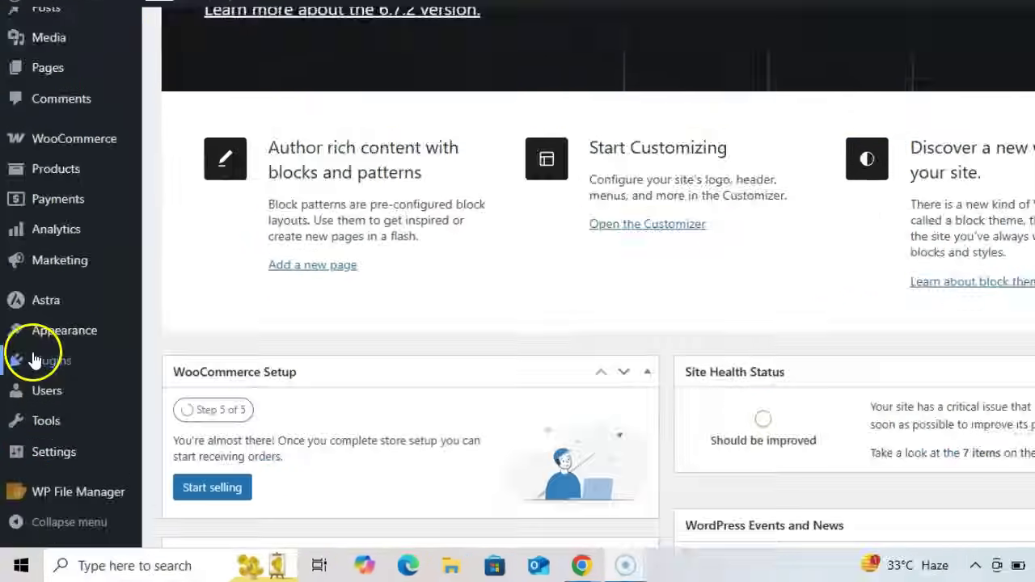
mouse_move(120, 396)
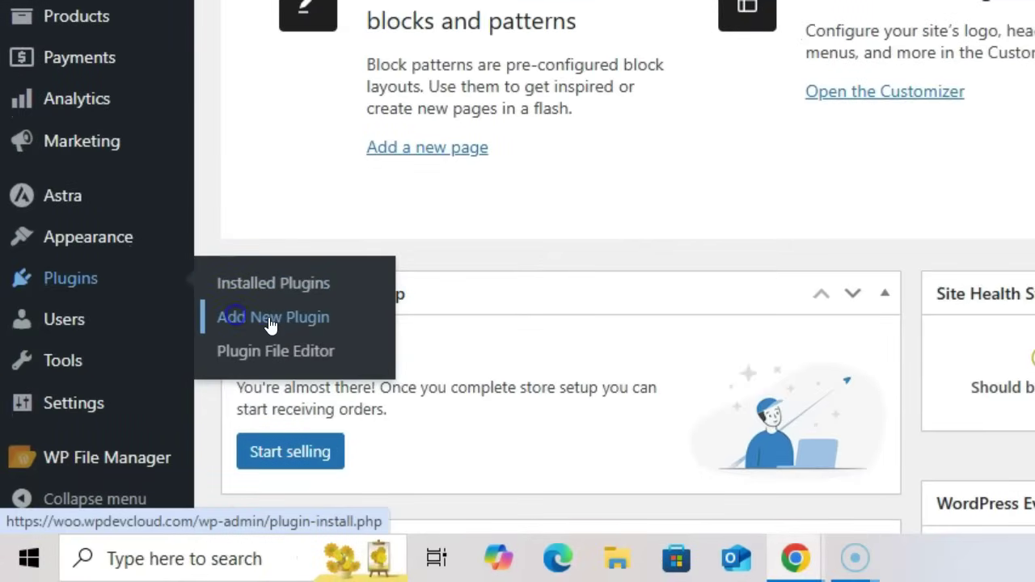
left_click(271, 324)
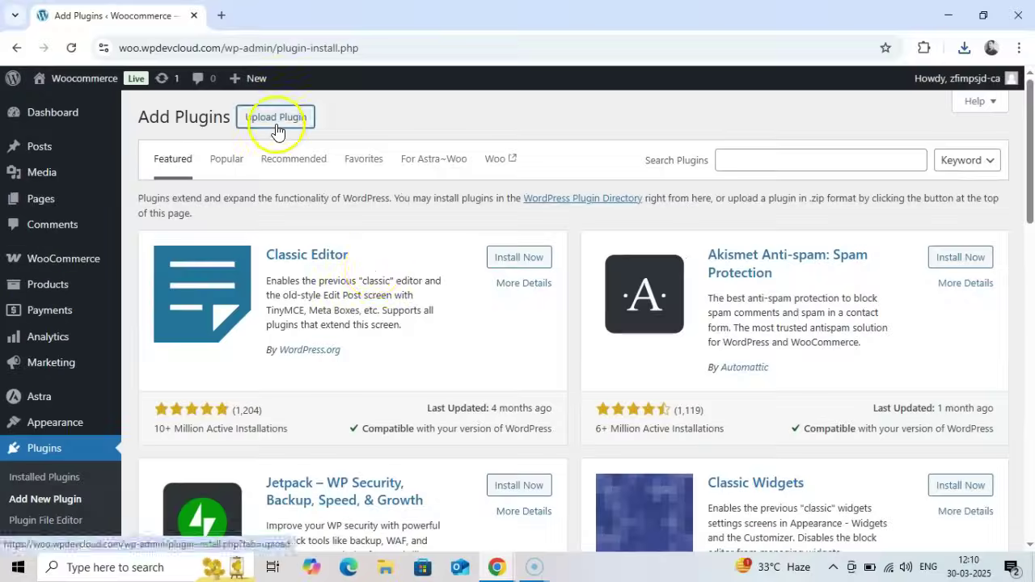
left_click(275, 122)
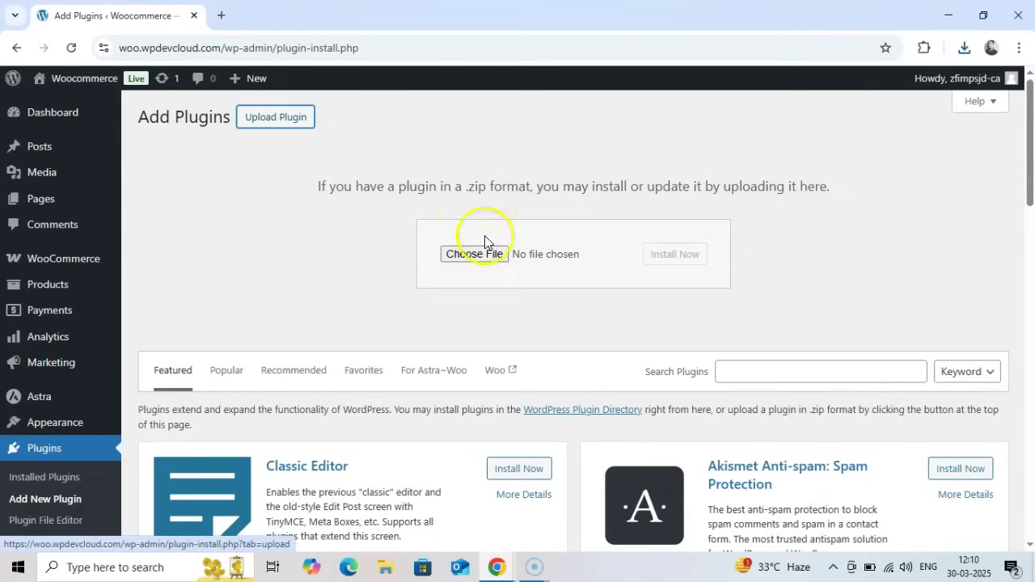
left_click(964, 47)
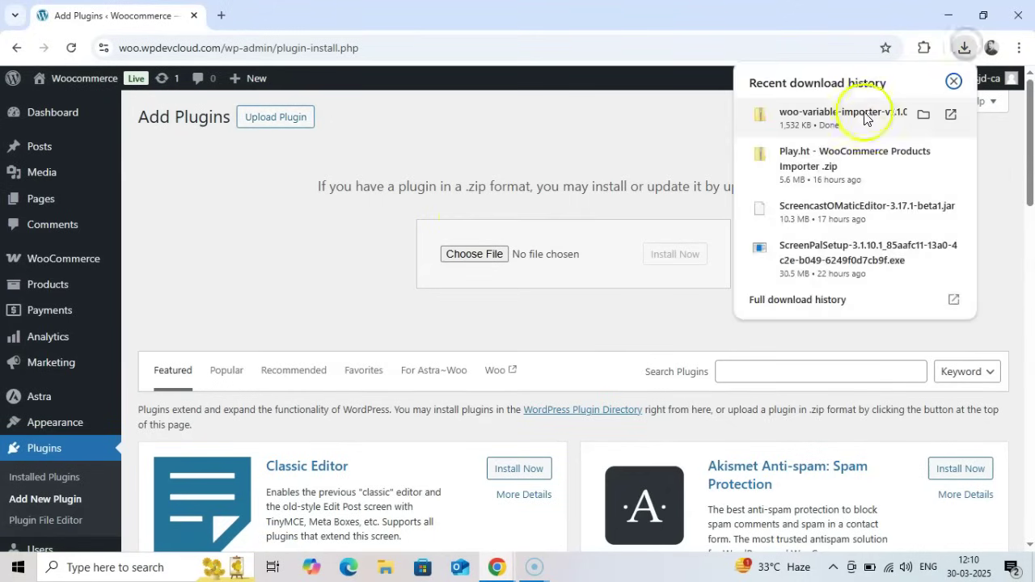
left_click_drag(855, 115, 519, 258)
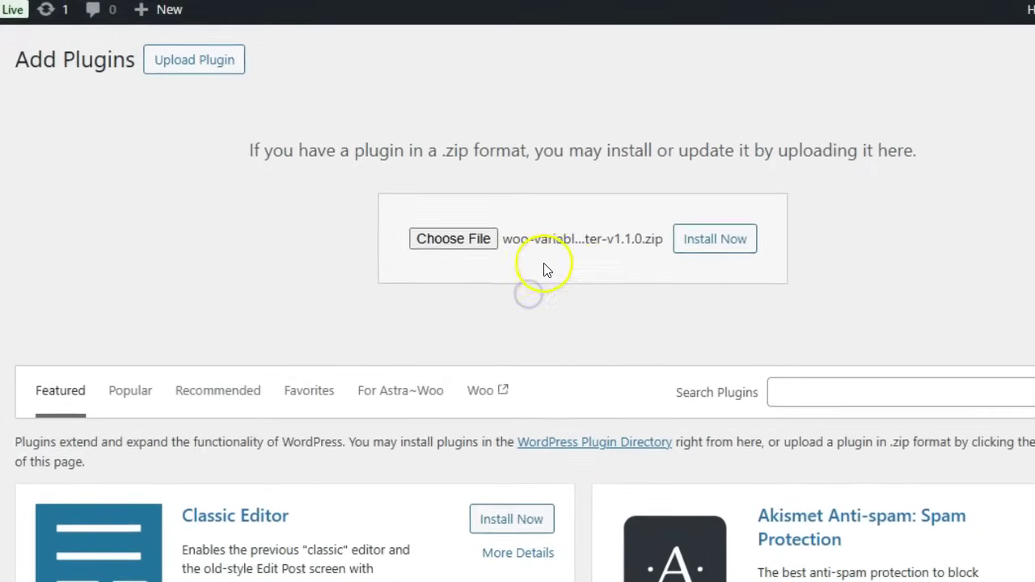
left_click(704, 248)
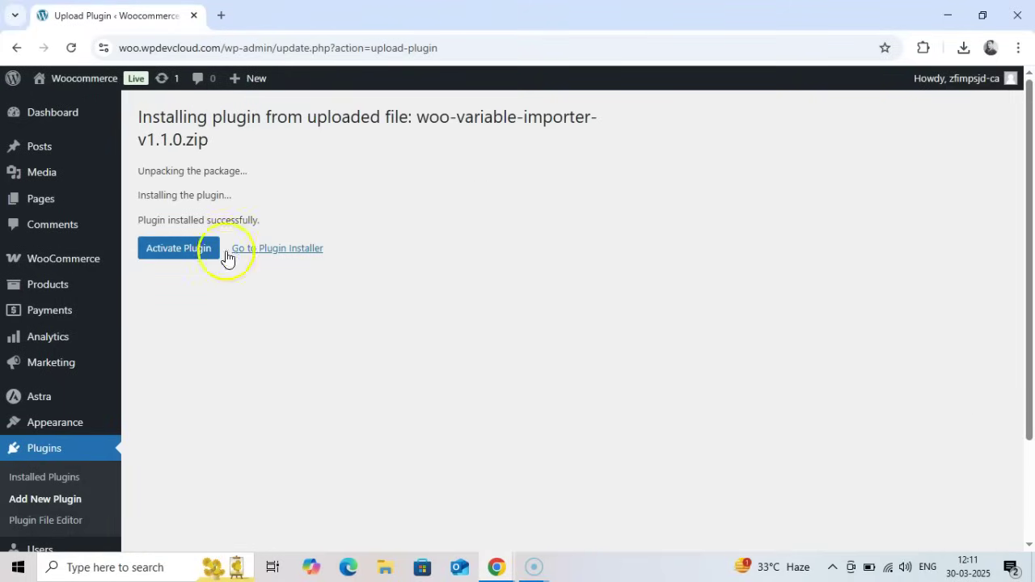
Activate the importer plugin and confirm WC Product Importer appears in the sidebar
left_click(176, 252)
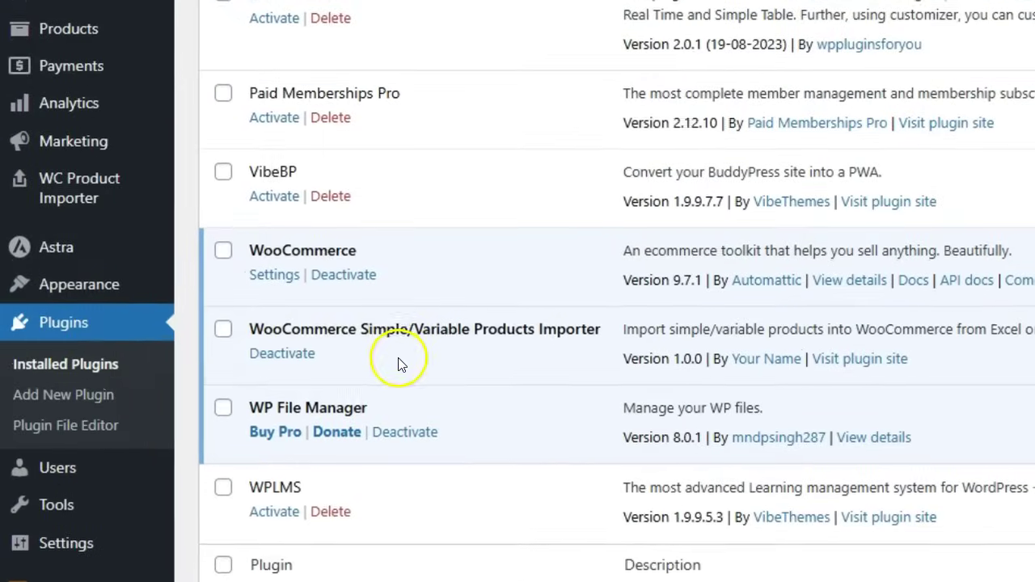
mouse_move(65, 195)
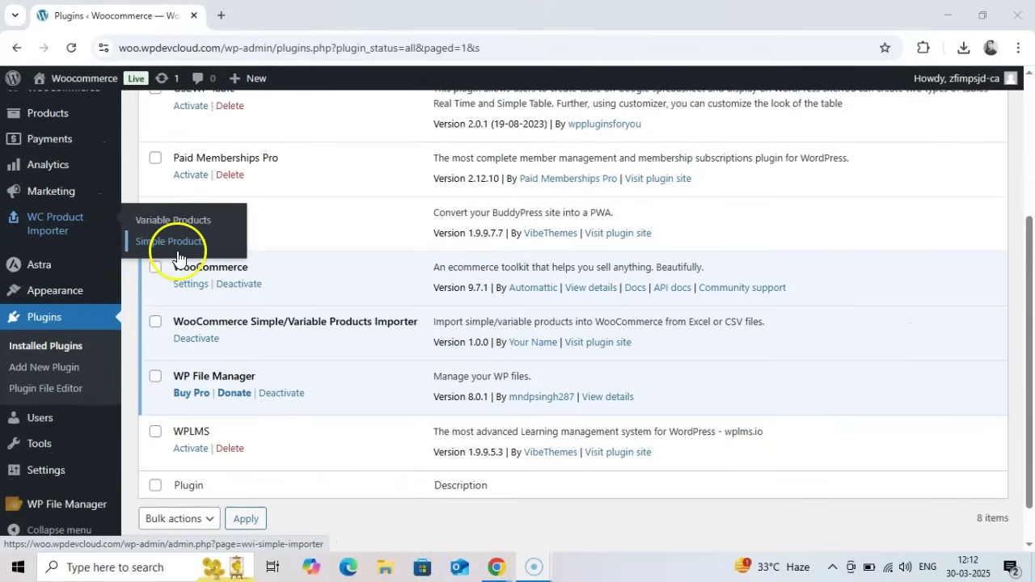
scroll(121, 275, "up", 1)
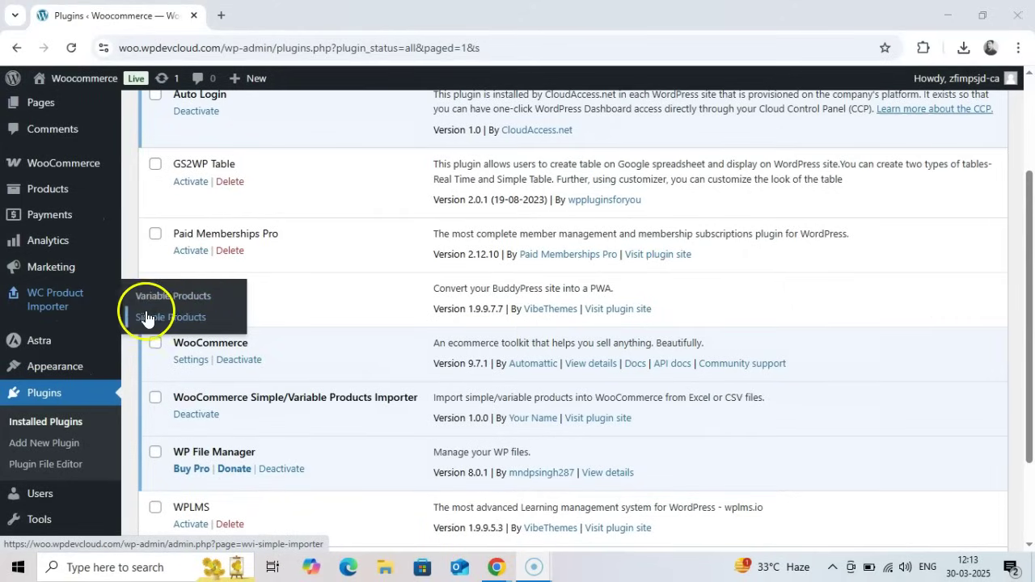
Look over the Simple Products importer page, then move to the Variable Products importer
left_click(152, 320)
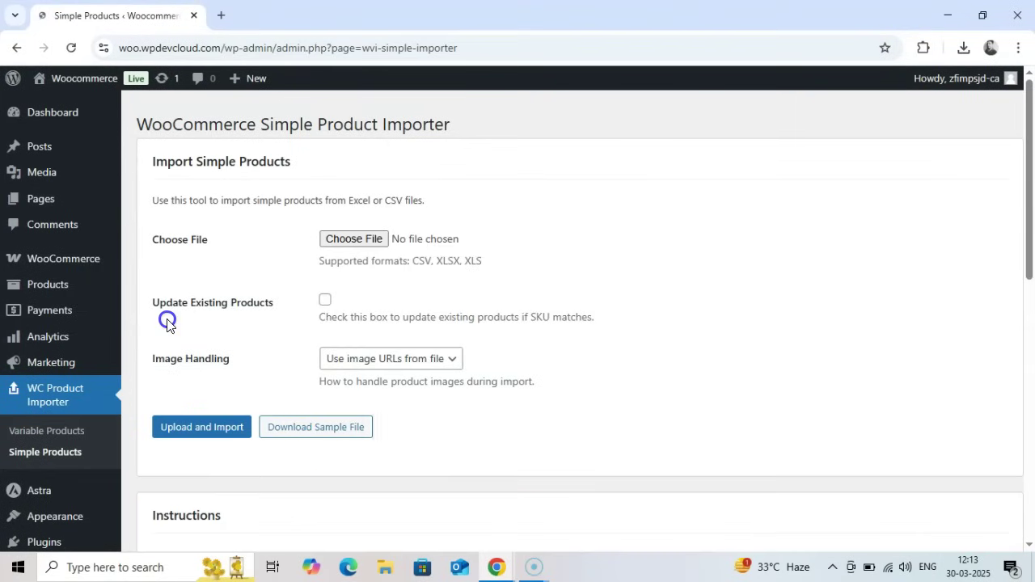
left_click(261, 141)
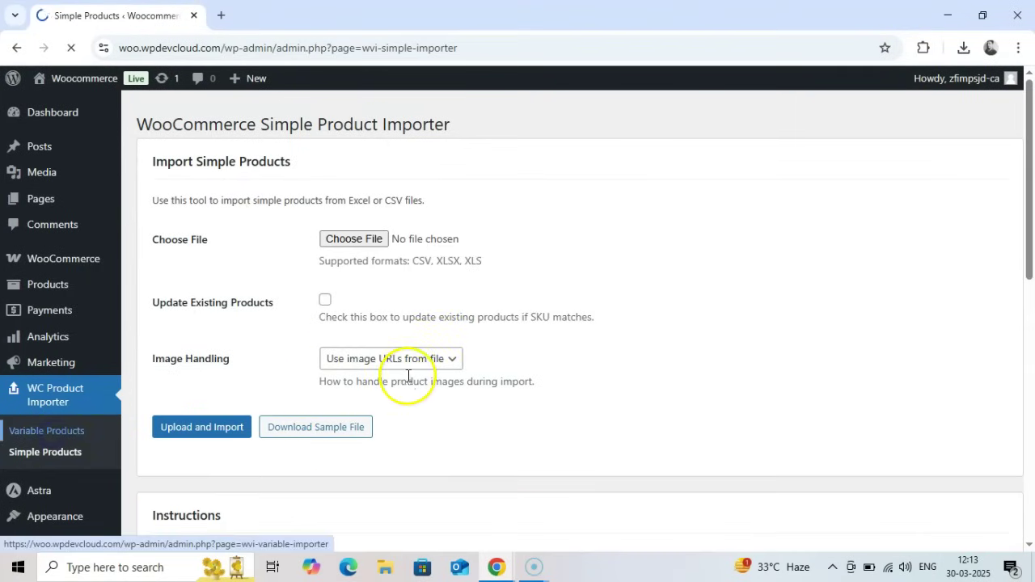
scroll(330, 342, "down", 4)
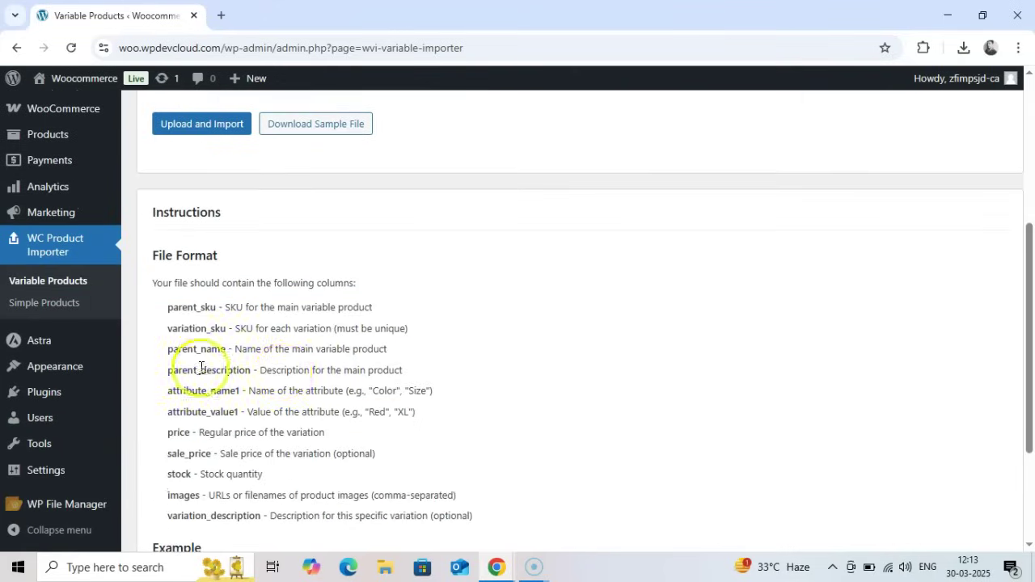
scroll(319, 400, "up", 3)
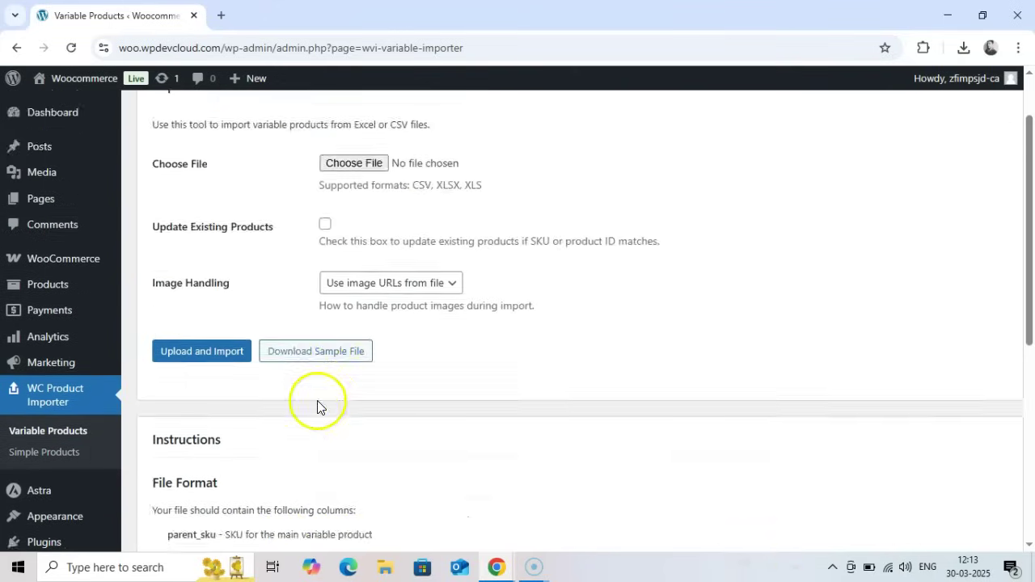
scroll(317, 407, "up", 1)
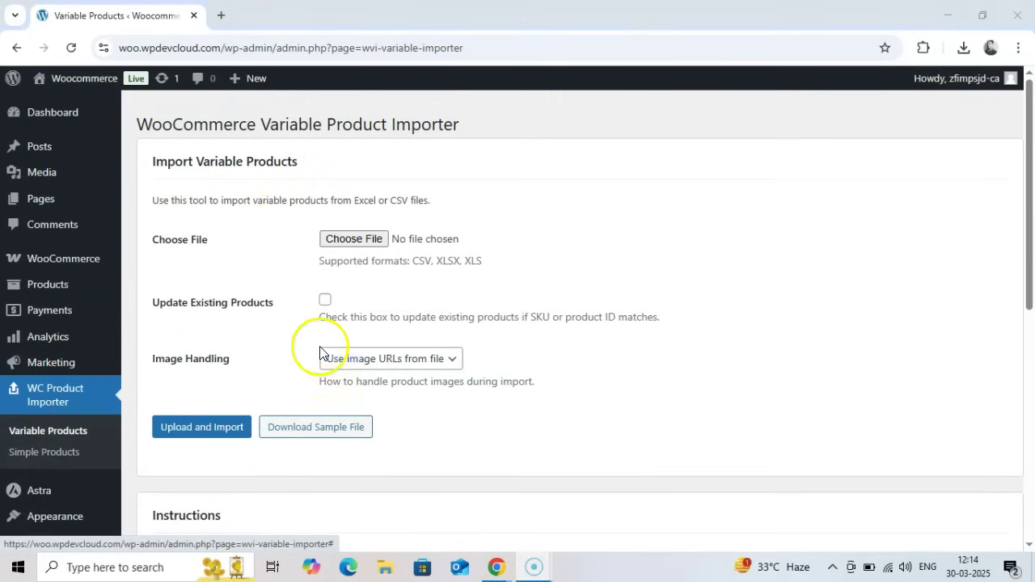
left_click(38, 459)
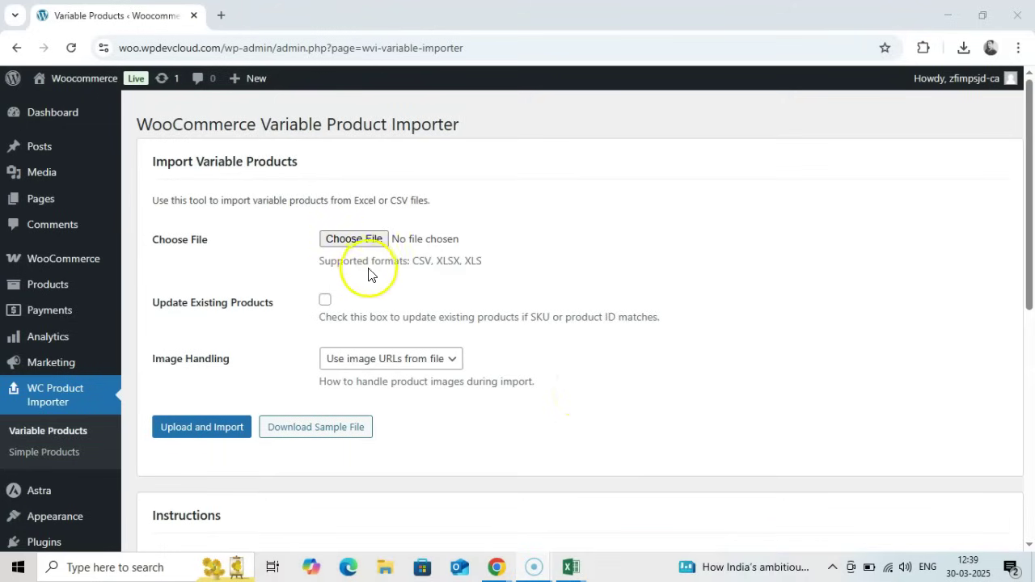
Point out the supported CSV, XLSX and XLS formats and download the sample import file
left_click_drag(413, 263, 493, 264)
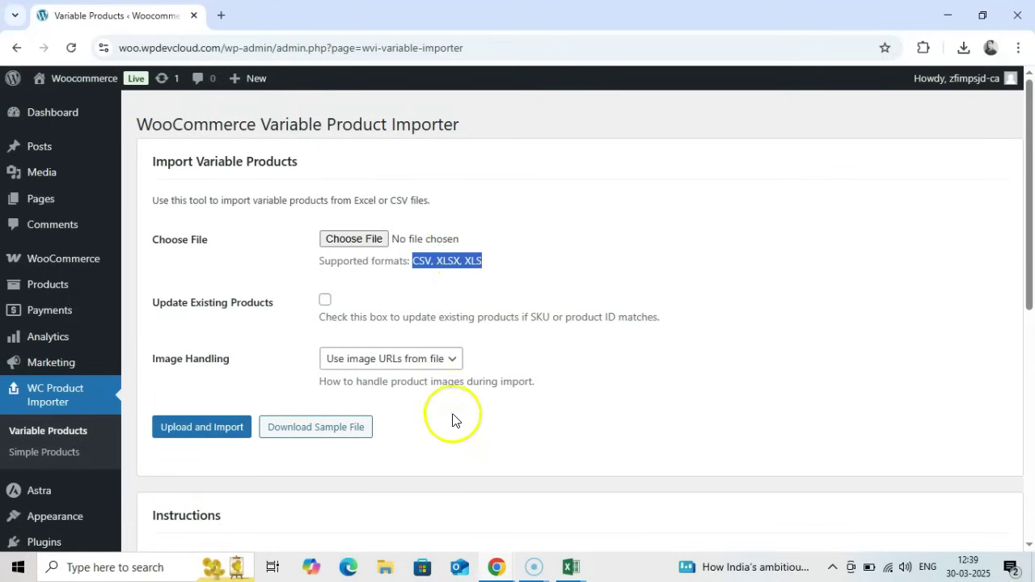
left_click(502, 439)
left_click(419, 264)
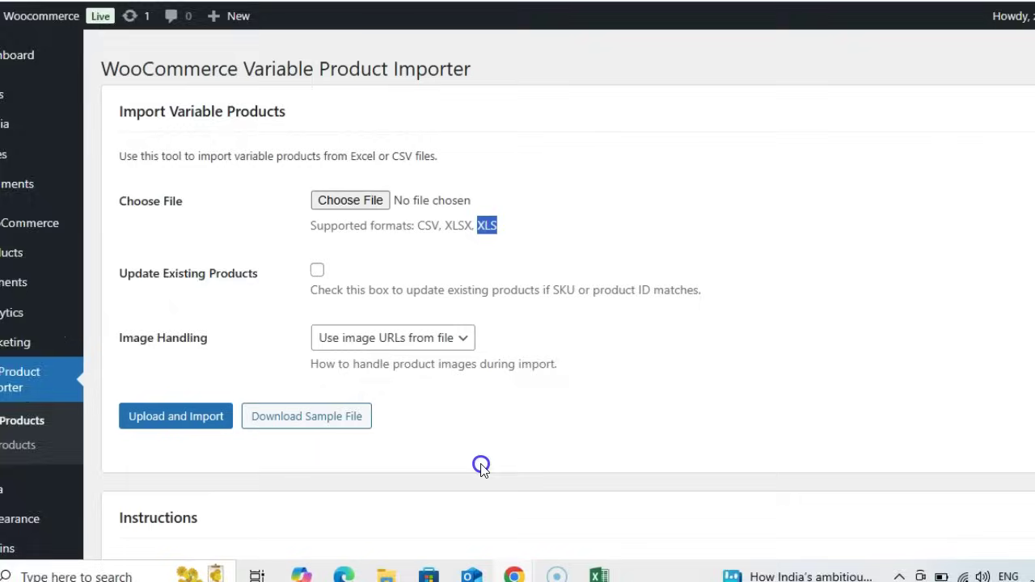
left_click(441, 470)
left_click(311, 430)
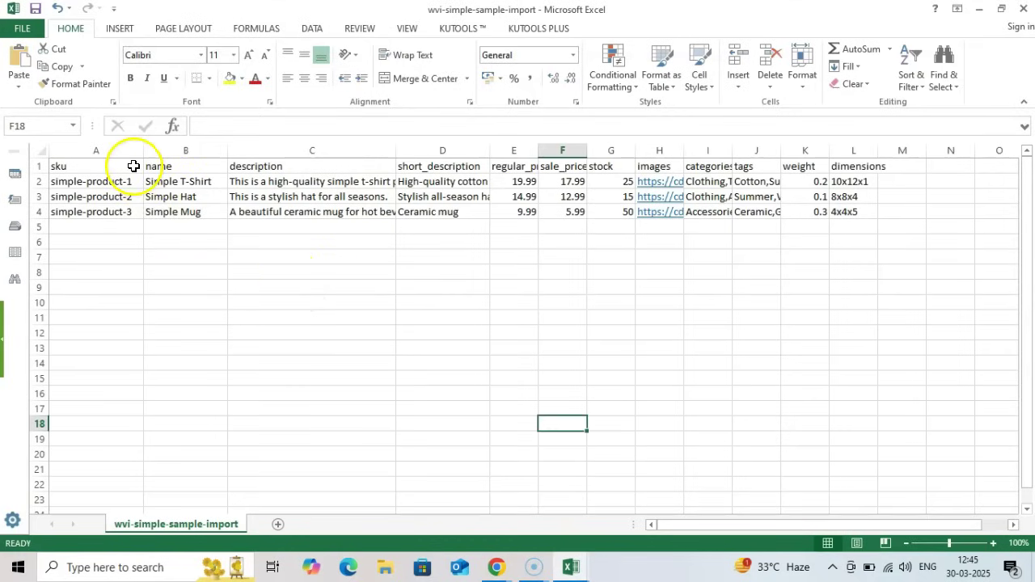
Review the sku, name and description values of the three simple products
left_click_drag(126, 166, 1023, 207)
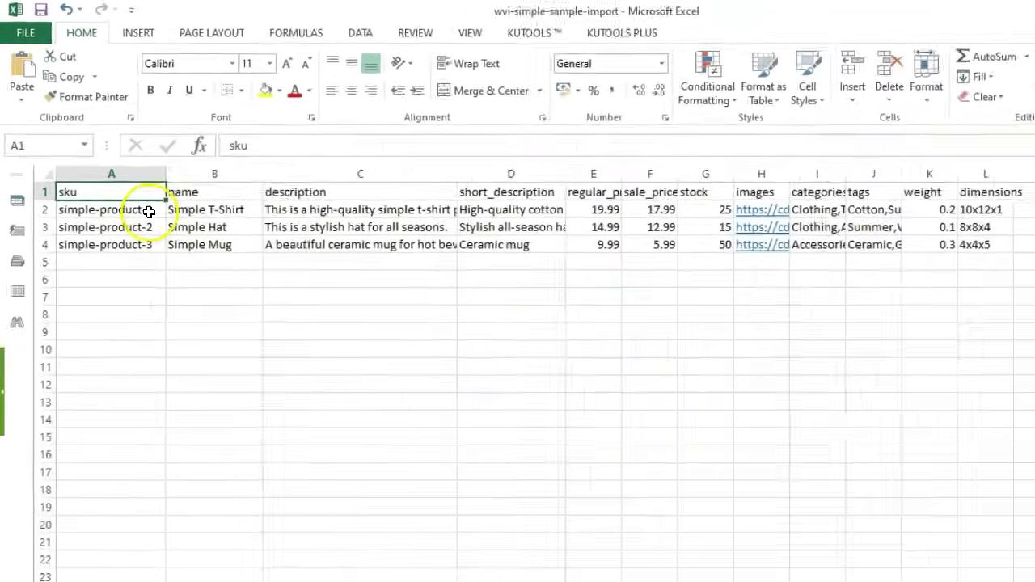
left_click_drag(127, 181, 125, 212)
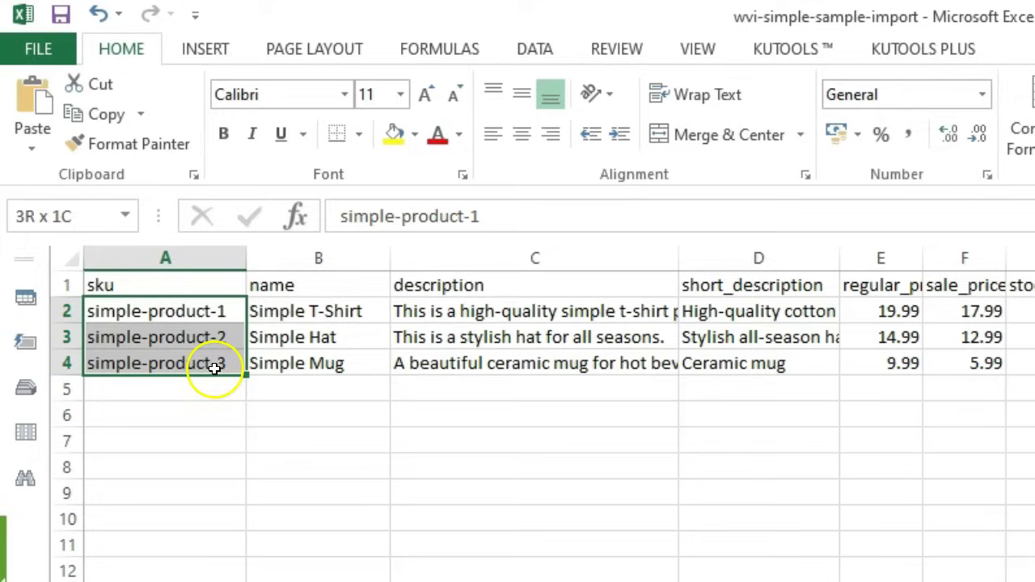
left_click_drag(215, 372, 215, 372)
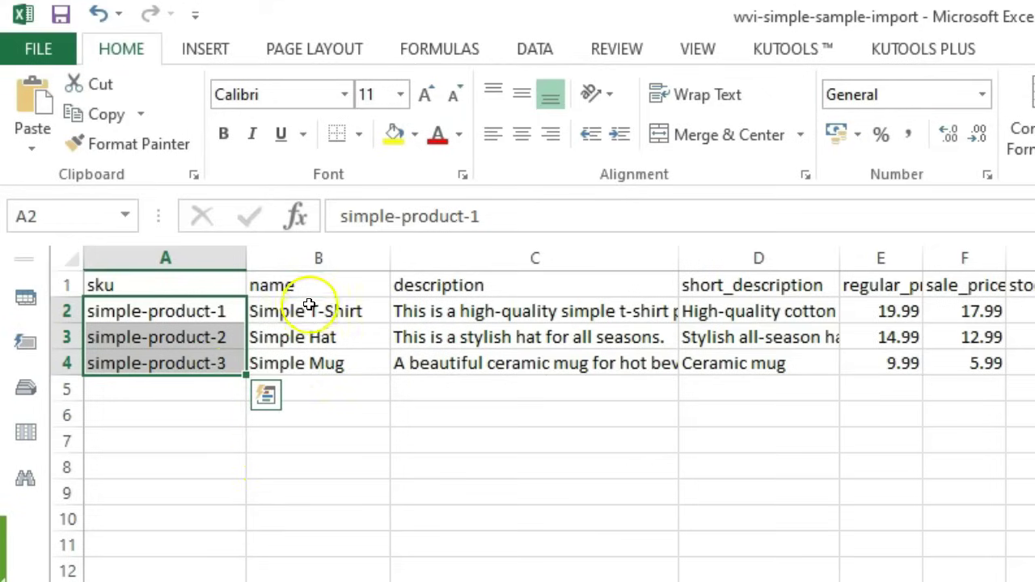
left_click_drag(310, 309, 311, 365)
left_click(496, 547)
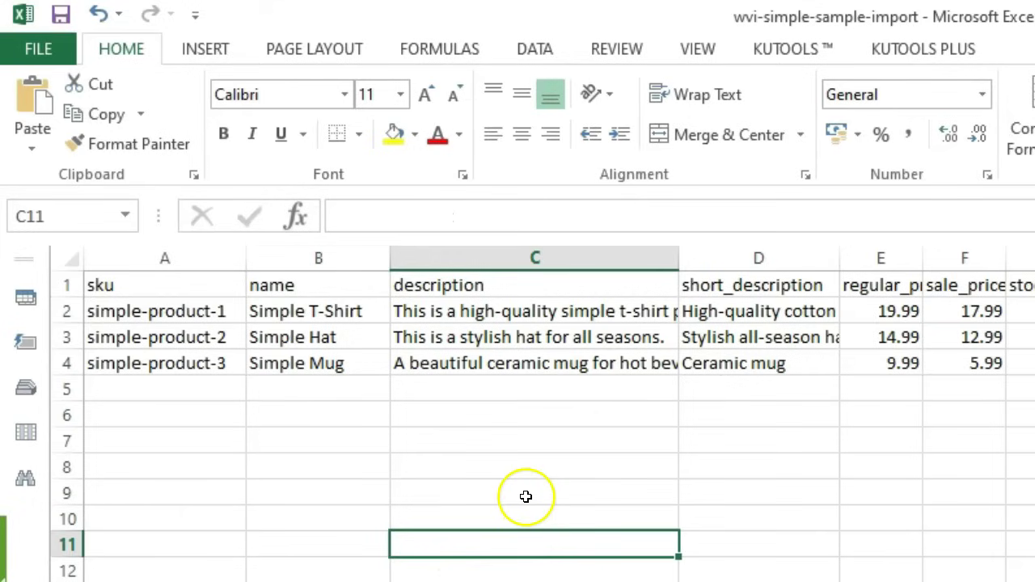
left_click_drag(554, 312, 578, 397)
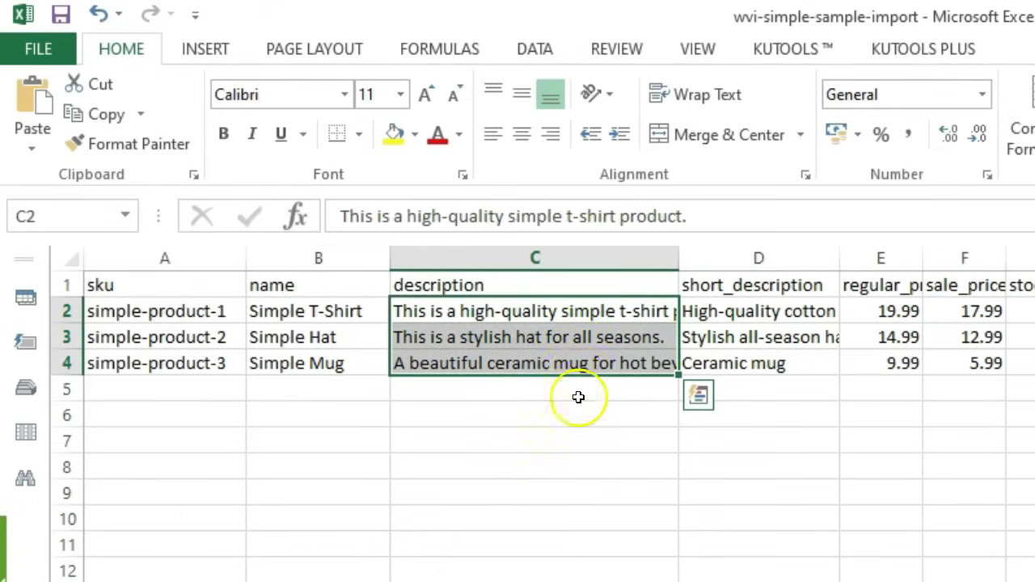
left_click(577, 344)
left_click(566, 364)
left_click(566, 311)
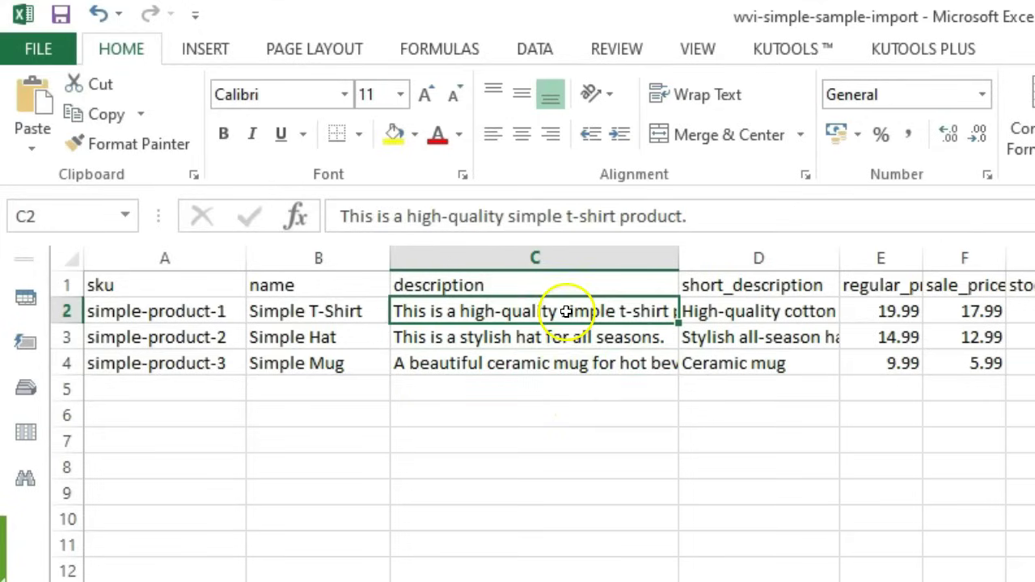
Widen column E for regular_price and review the prices and short descriptions
left_click(908, 279)
left_click_drag(922, 258, 1001, 251)
left_click_drag(975, 314, 909, 390)
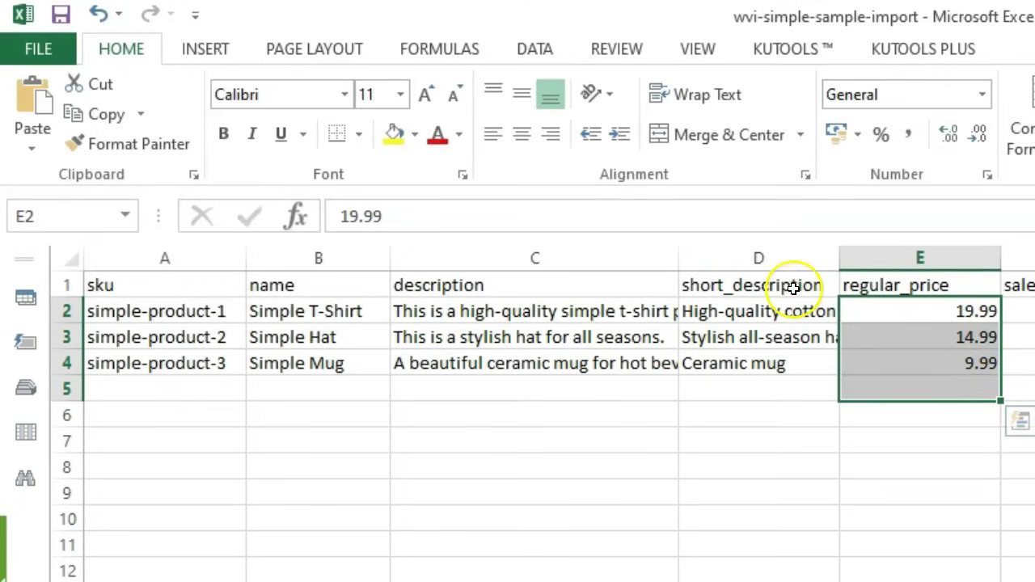
left_click_drag(792, 287, 851, 403)
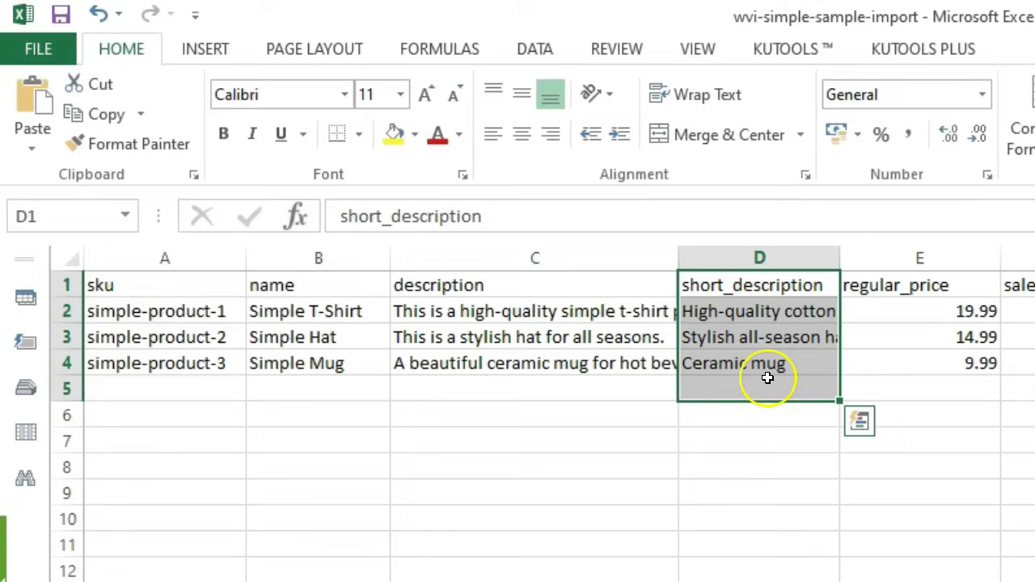
left_click(789, 311)
left_click_drag(789, 282, 800, 374)
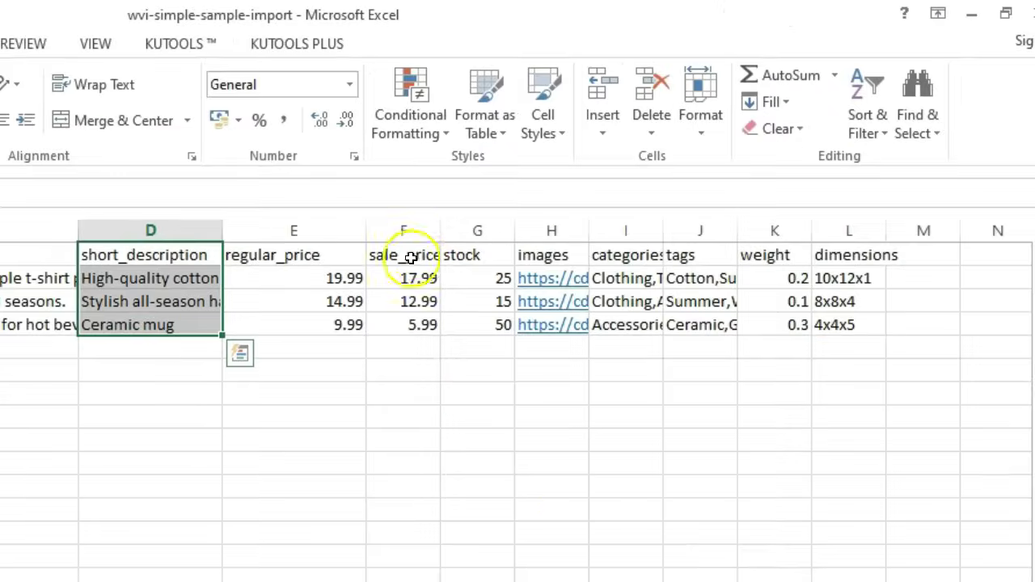
Widen the sale_price and images columns, highlighting sale prices and stock quantities
left_click(430, 253)
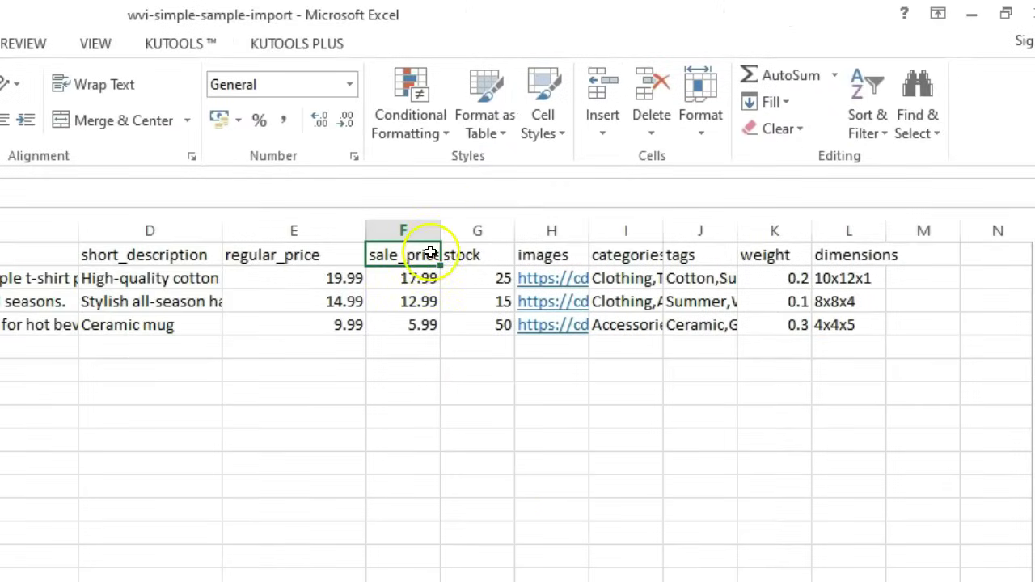
left_click_drag(440, 230, 487, 229)
left_click_drag(458, 277, 457, 326)
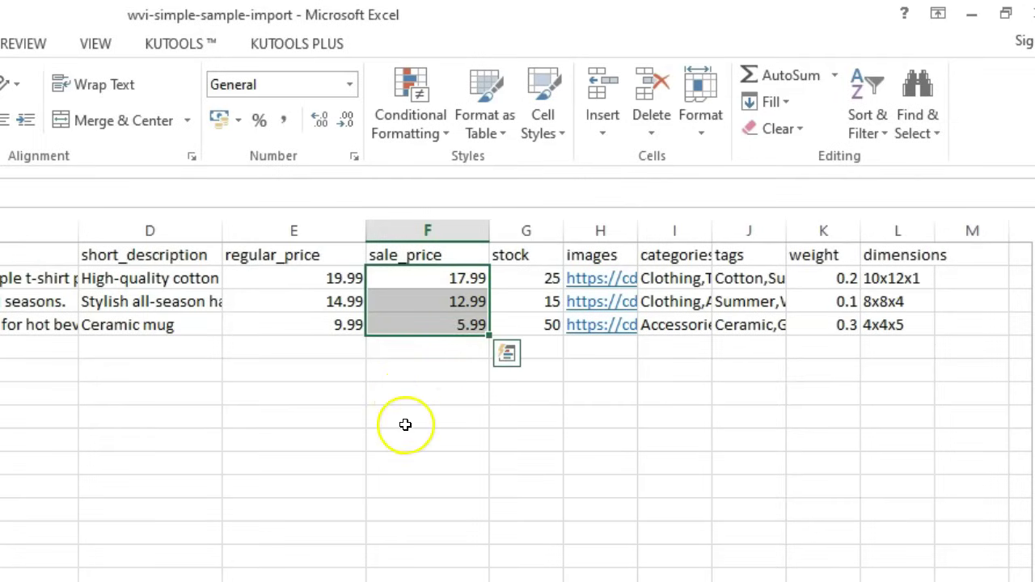
left_click(526, 254)
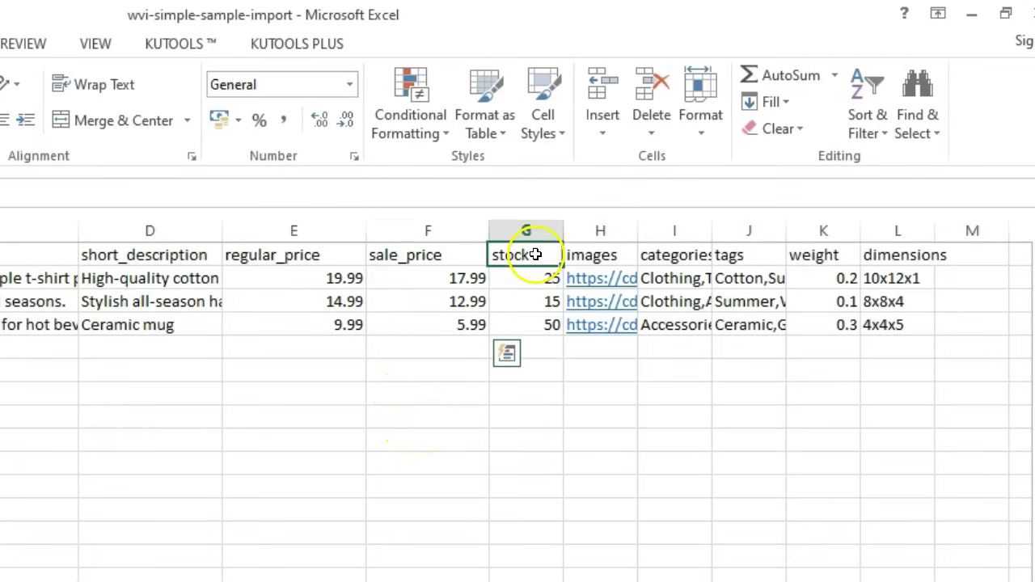
left_click_drag(528, 281, 529, 326)
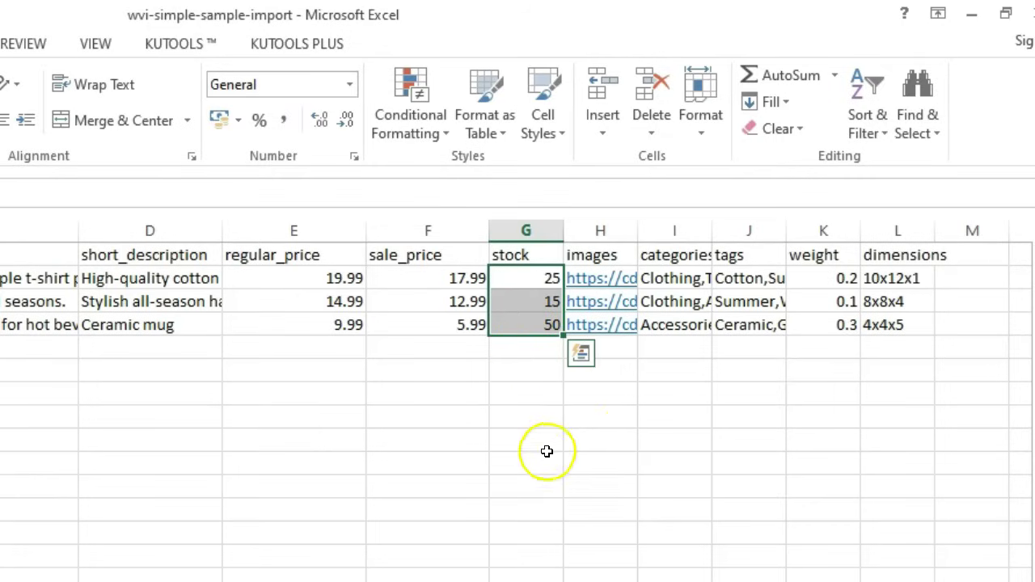
left_click(600, 254)
left_click_drag(638, 231, 912, 233)
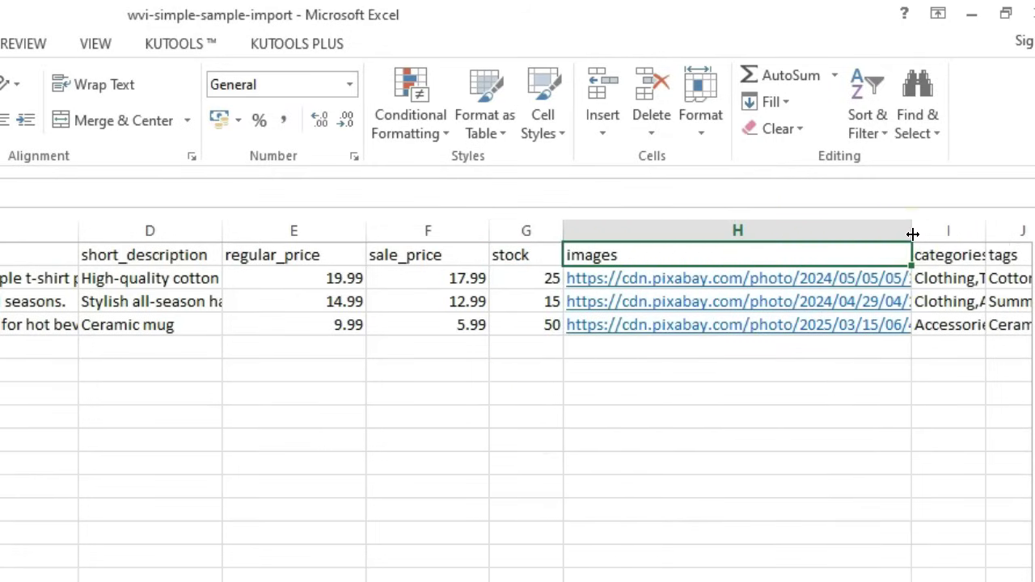
left_click(764, 436)
Review the categories, tags, weight and dimensions values further right
scroll(760, 388, "right", 2)
left_click(731, 265)
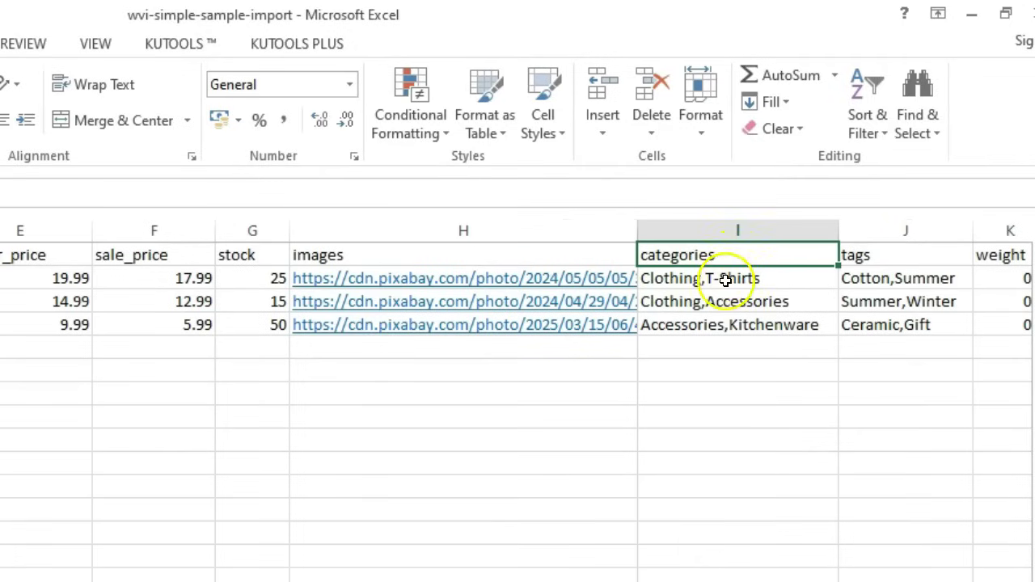
left_click_drag(725, 279, 727, 331)
left_click_drag(899, 278, 930, 327)
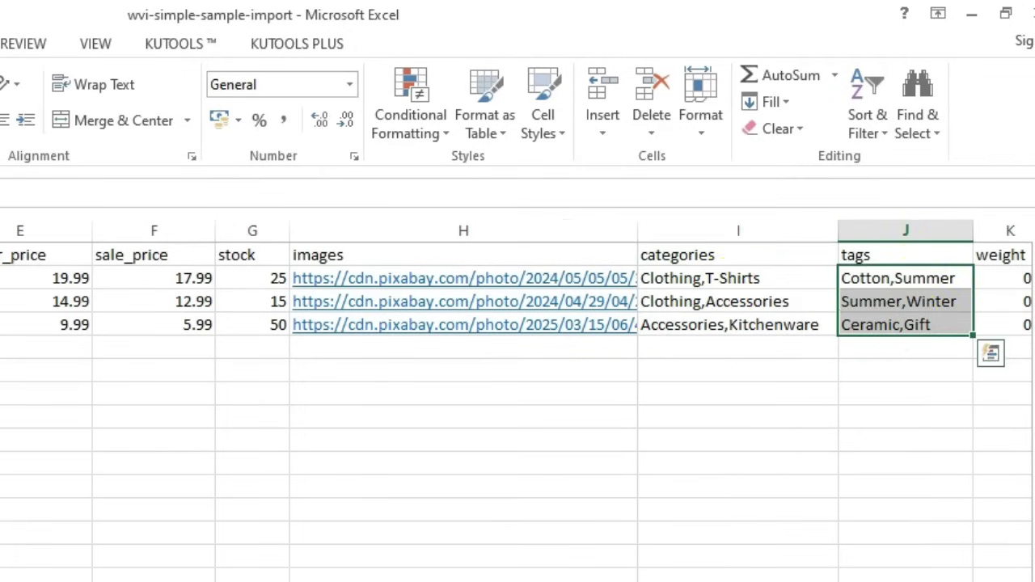
scroll(517, 364, "right", 3)
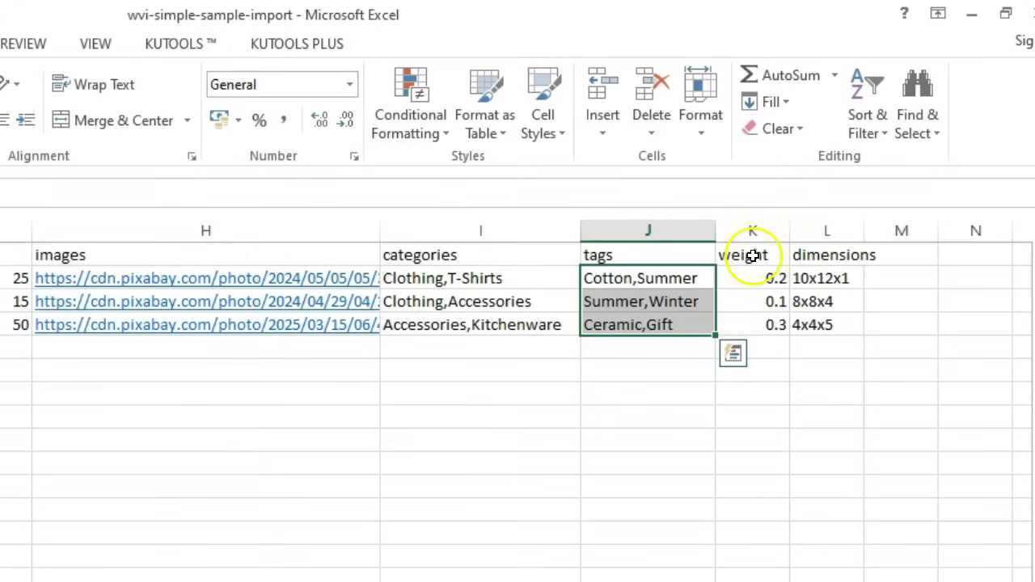
left_click_drag(752, 256, 766, 333)
left_click_drag(837, 257, 841, 350)
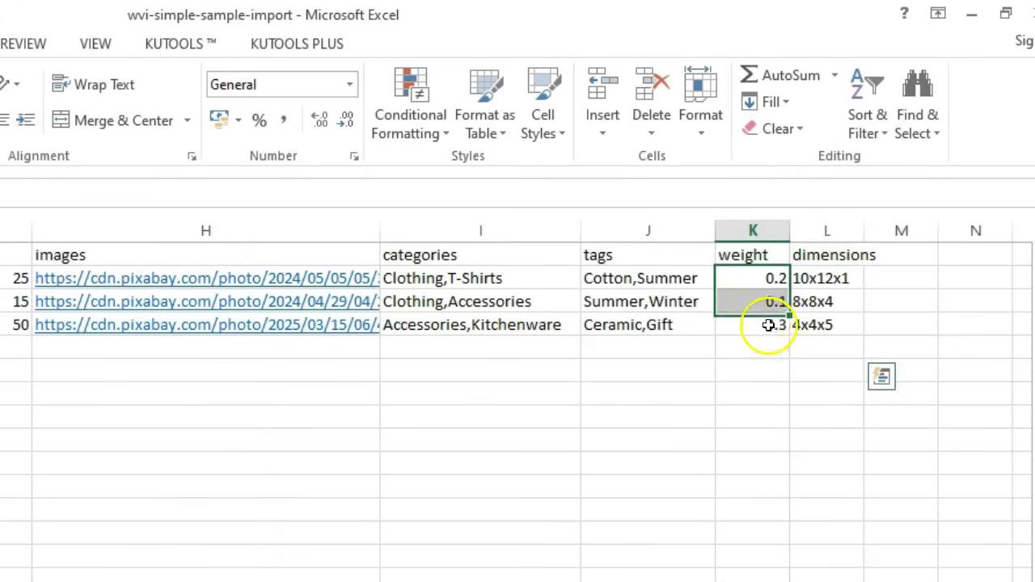
left_click_drag(768, 325, 768, 328)
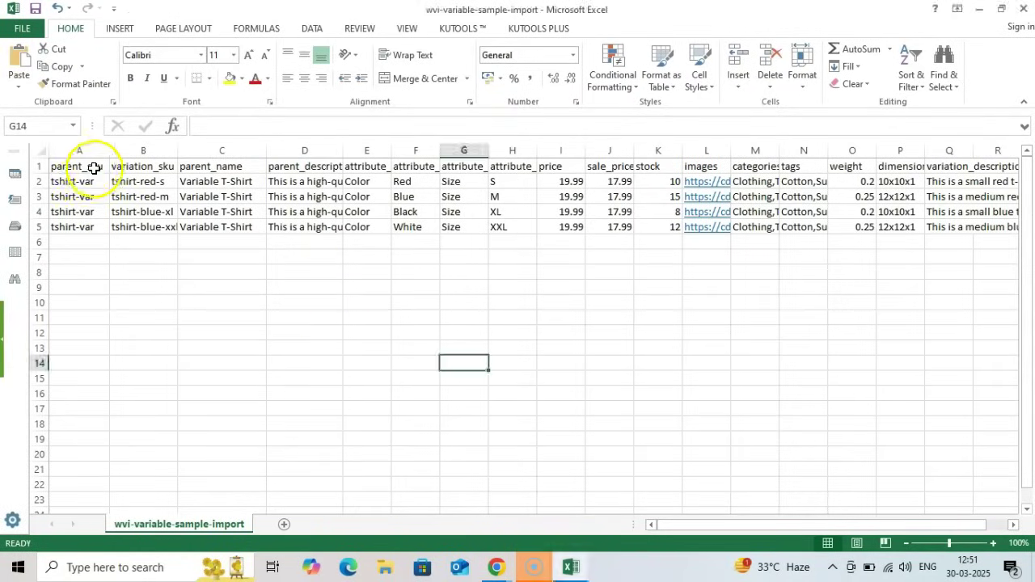
Widen the variation_sku column and highlight the parent SKUs, variation SKUs and parent names
left_click_drag(85, 167, 86, 274)
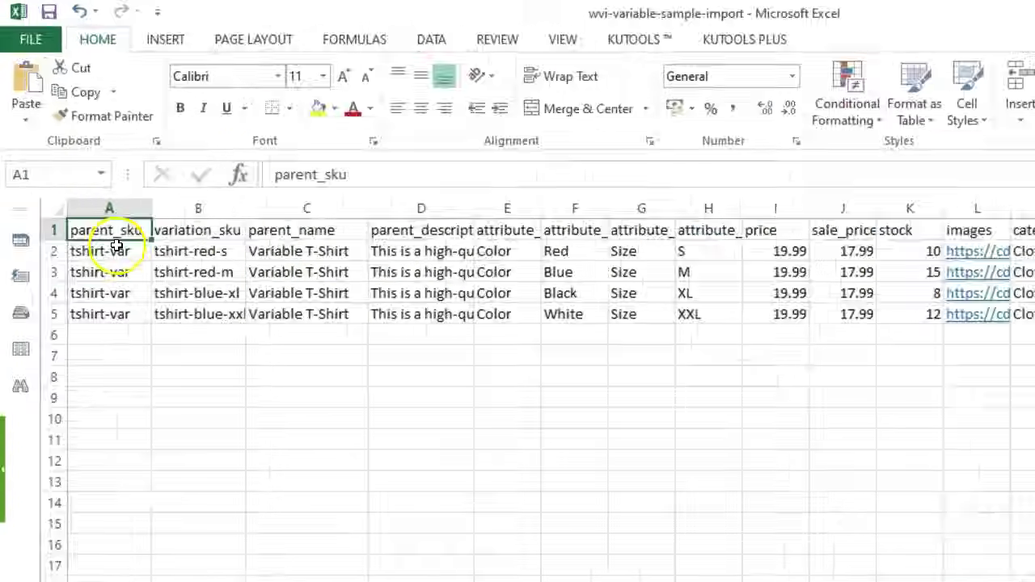
left_click_drag(92, 181, 93, 211)
left_click_drag(170, 383, 167, 414)
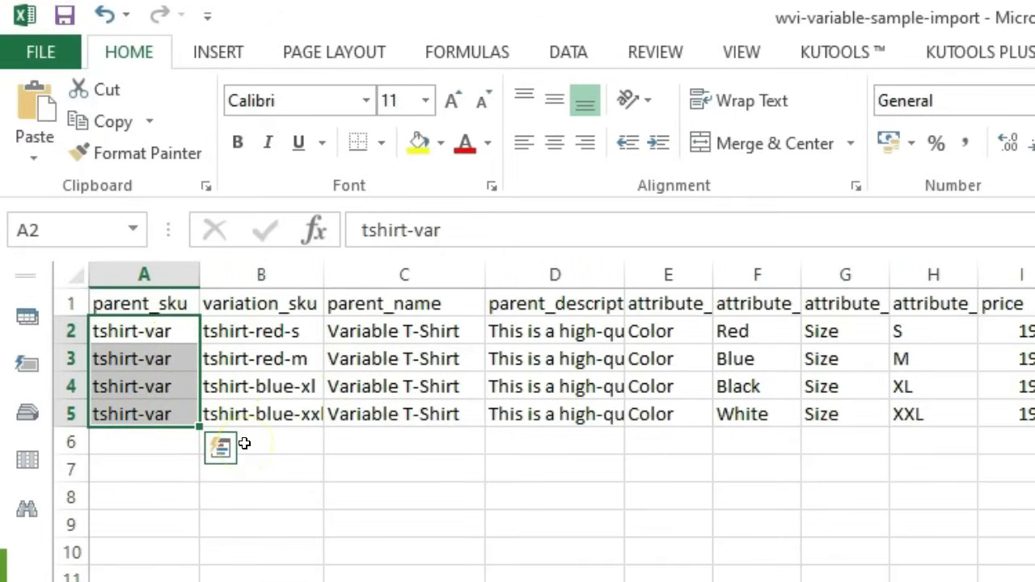
left_click_drag(320, 271, 434, 270)
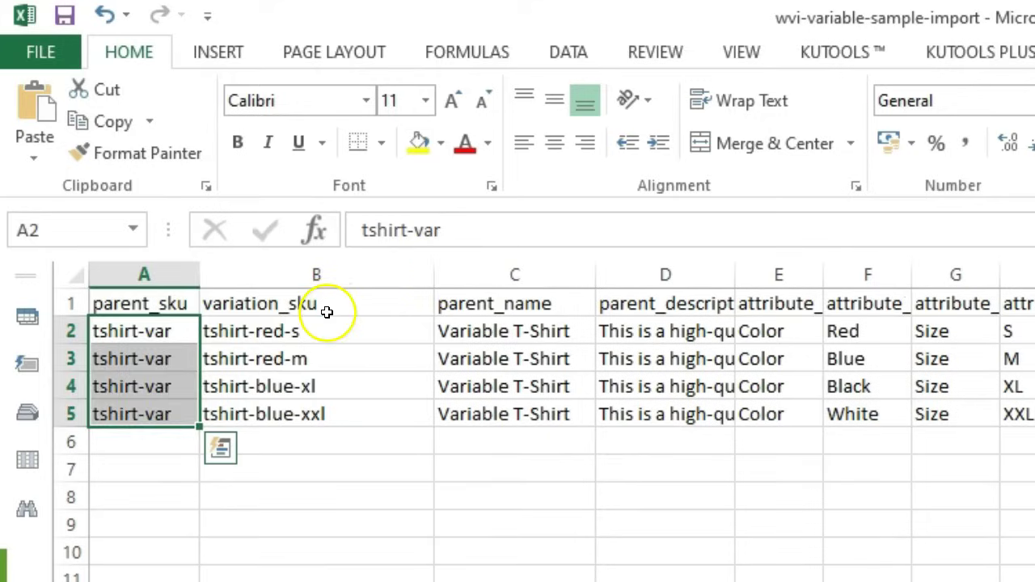
left_click_drag(329, 307, 355, 416)
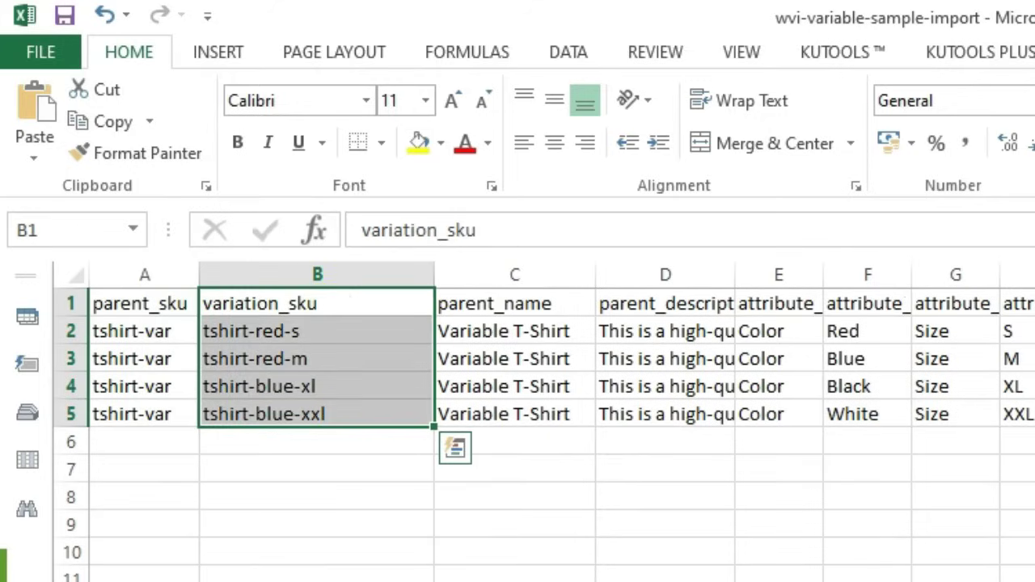
left_click(566, 307)
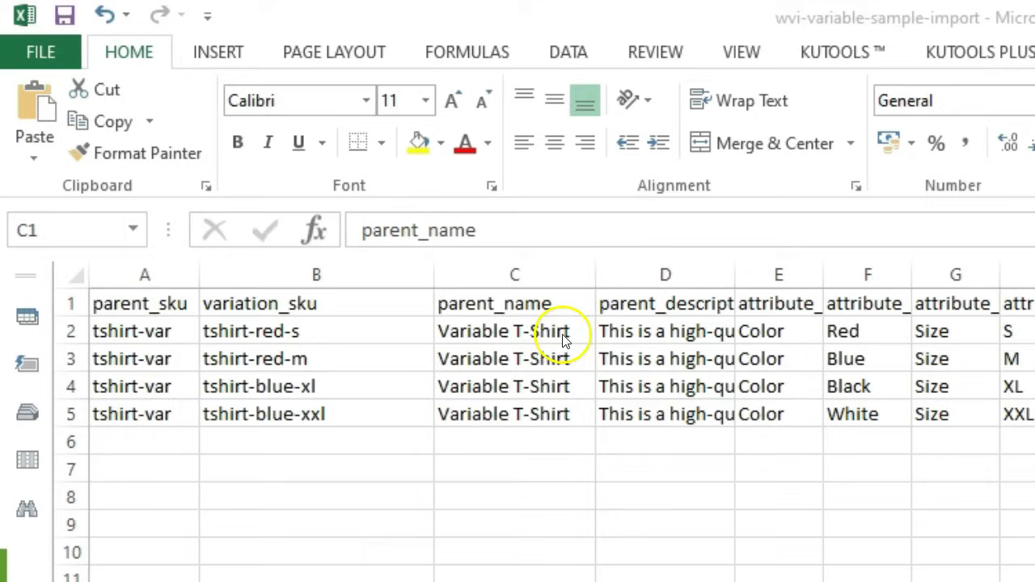
left_click_drag(579, 328, 555, 435)
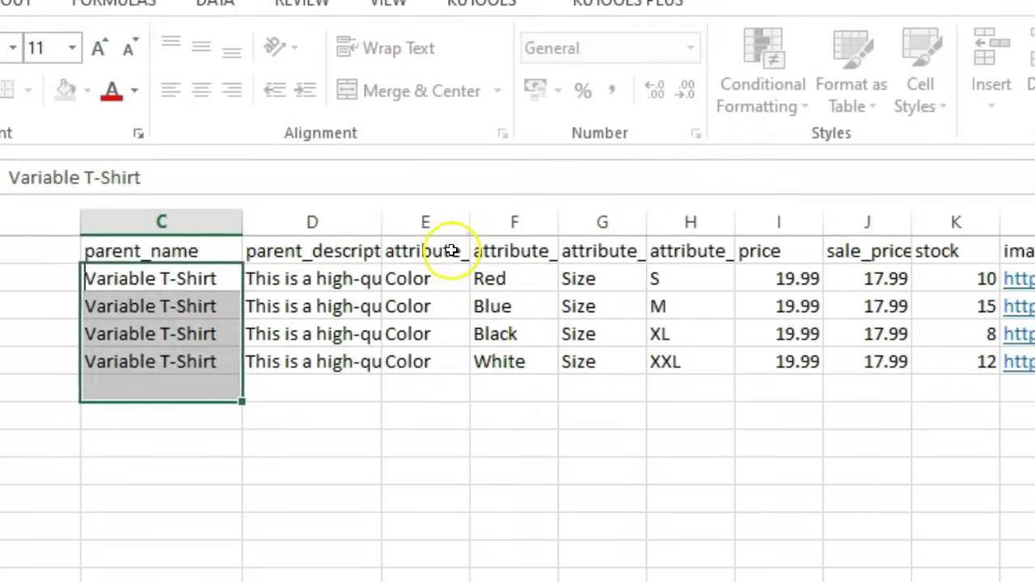
Widen columns E and F for attribute_name1/value1, highlighting the Color/Red and Size/S pairs
left_click(808, 300)
left_click_drag(472, 232, 597, 224)
left_click(671, 224)
left_click_drag(686, 220, 784, 222)
left_click_drag(536, 285, 651, 284)
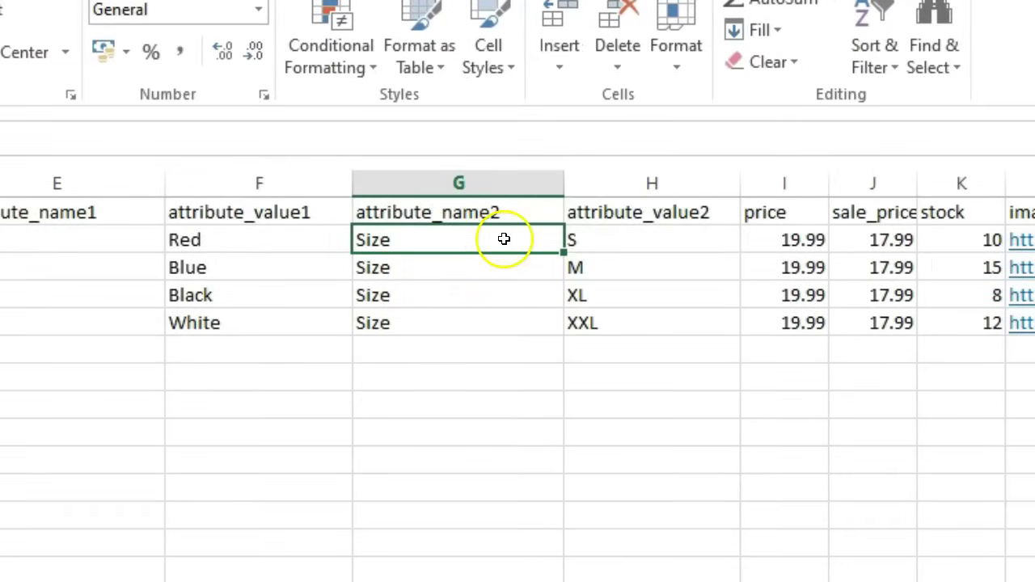
left_click_drag(504, 236, 617, 244)
left_click(593, 453)
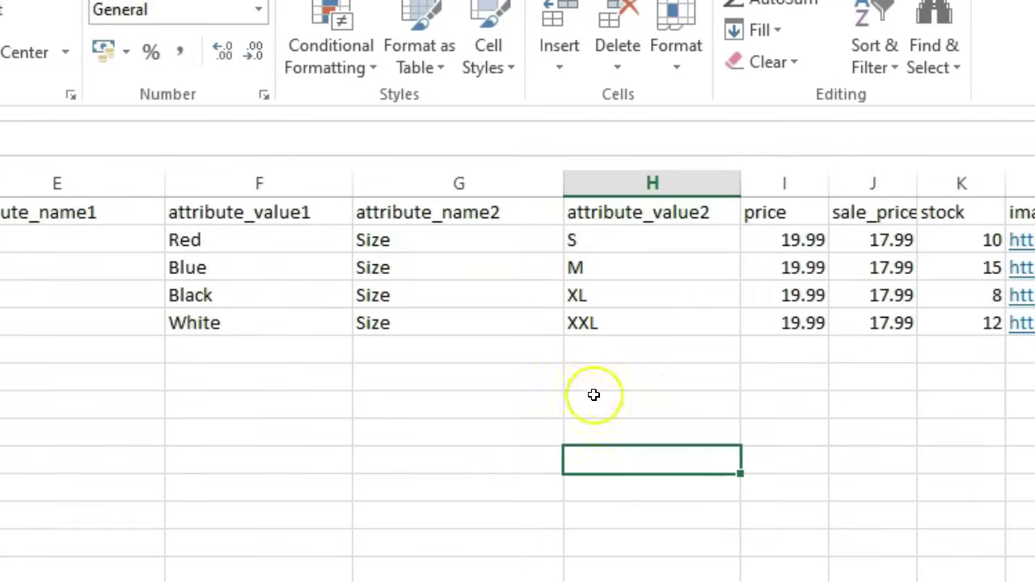
left_click_drag(460, 240, 640, 238)
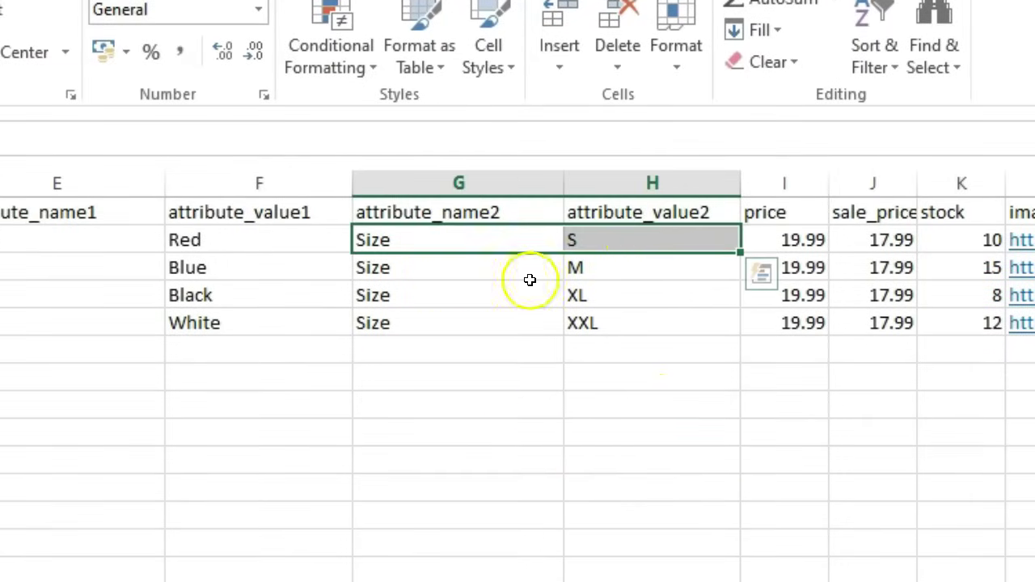
left_click(552, 520)
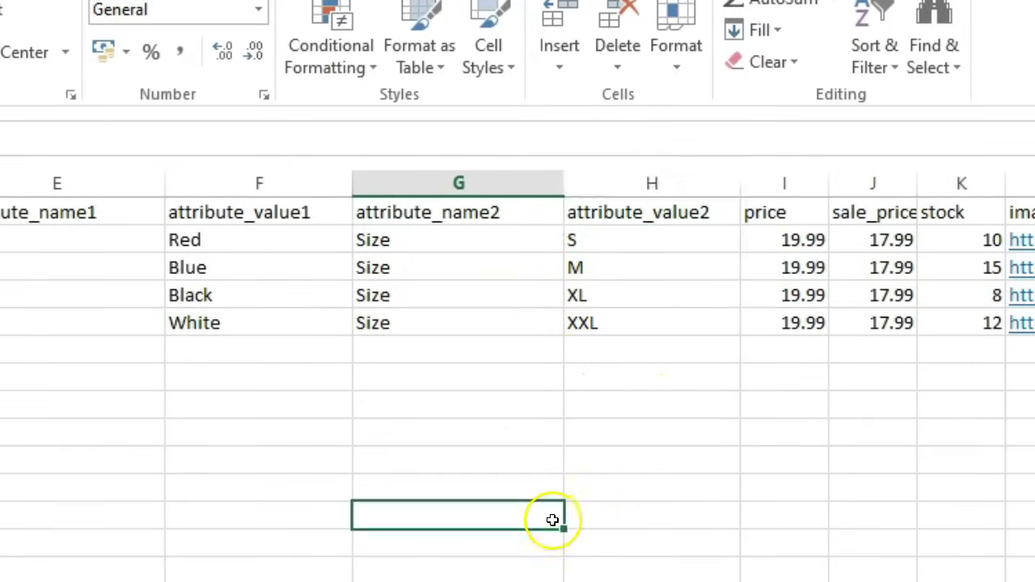
Review the variation price and stock quantity columns
scroll(552, 520, "right", 3)
left_click_drag(300, 243, 314, 327)
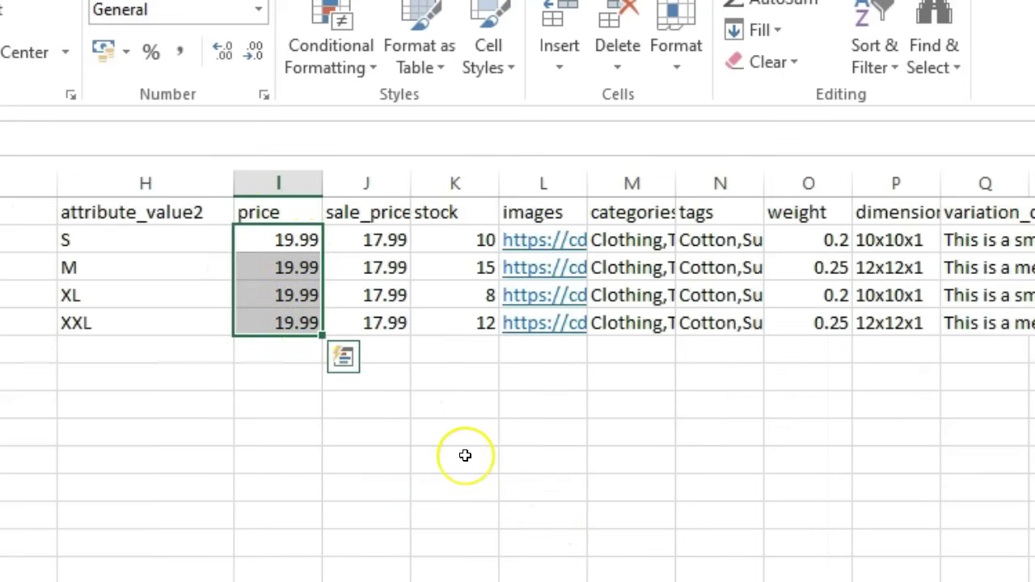
key("F2")
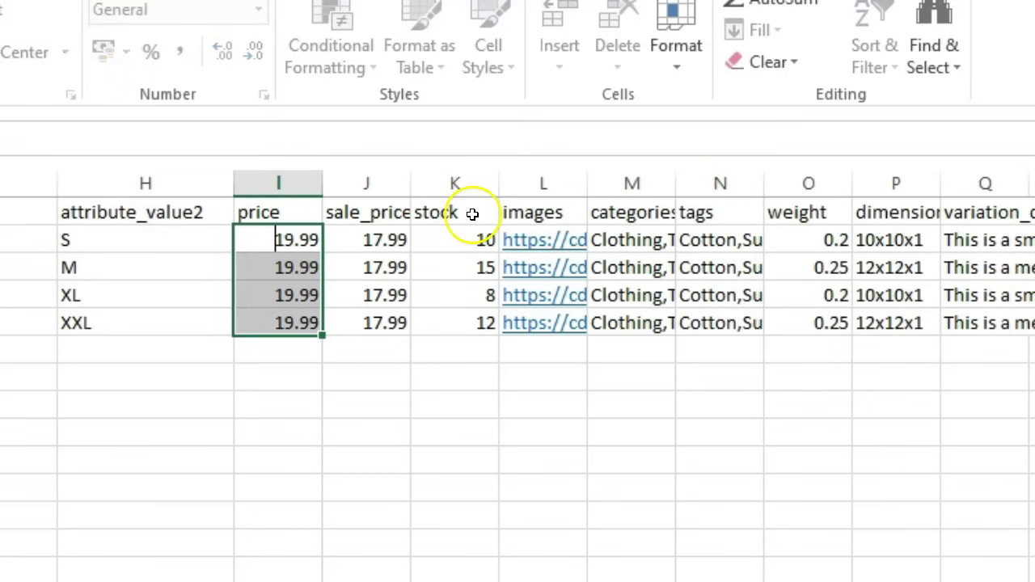
left_click(486, 217)
left_click_drag(453, 241, 477, 349)
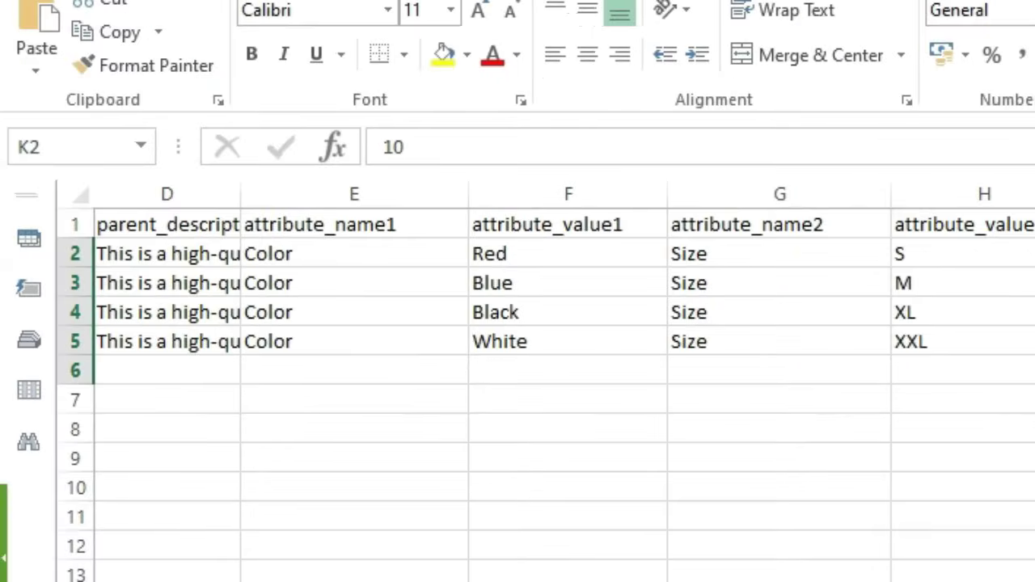
scroll(518, 364, "left", 3)
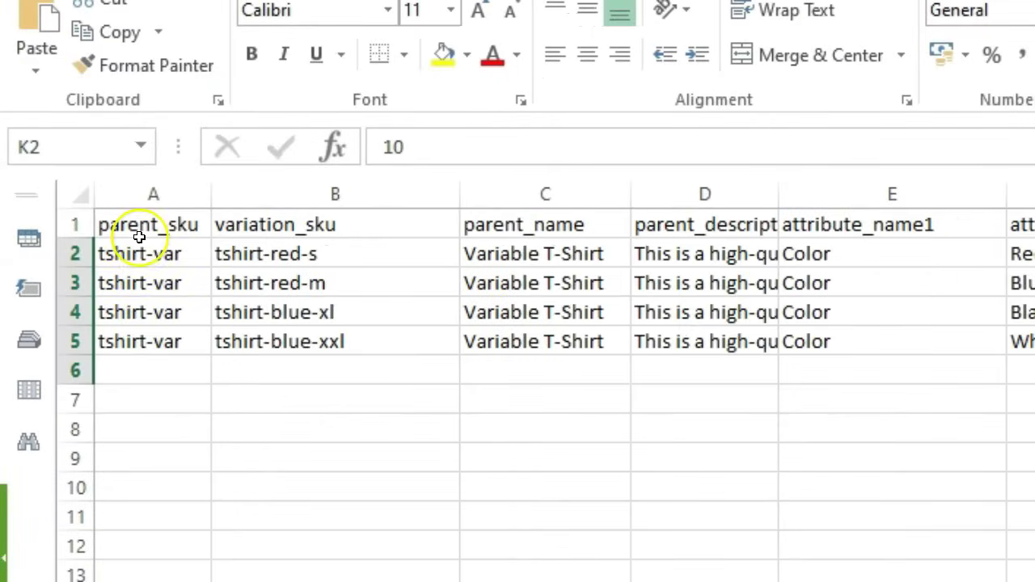
Highlight the four parent SKUs alongside their matching variation SKUs
left_click_drag(135, 226, 138, 341)
left_click_drag(367, 267, 368, 341)
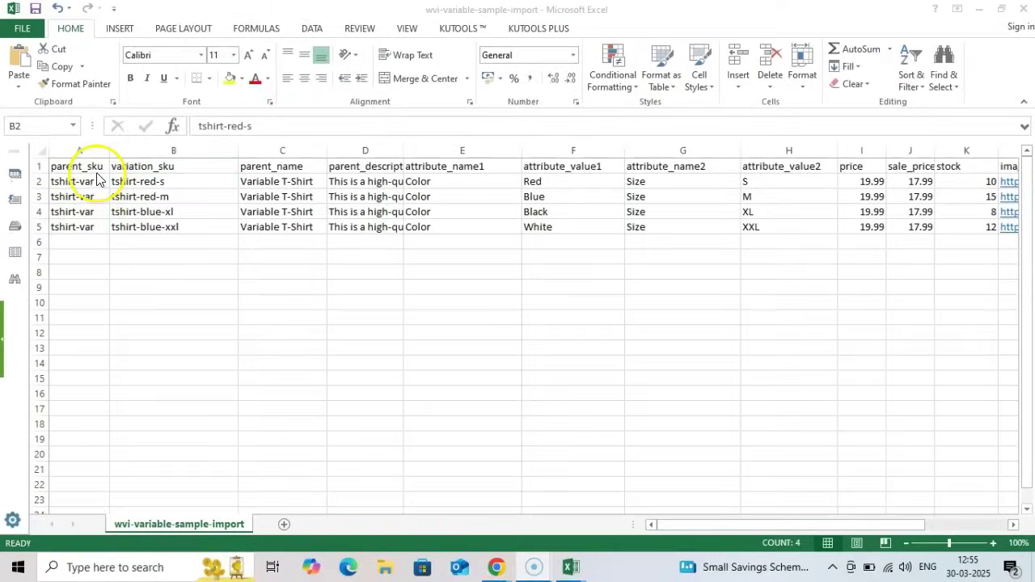
left_click_drag(89, 167, 92, 228)
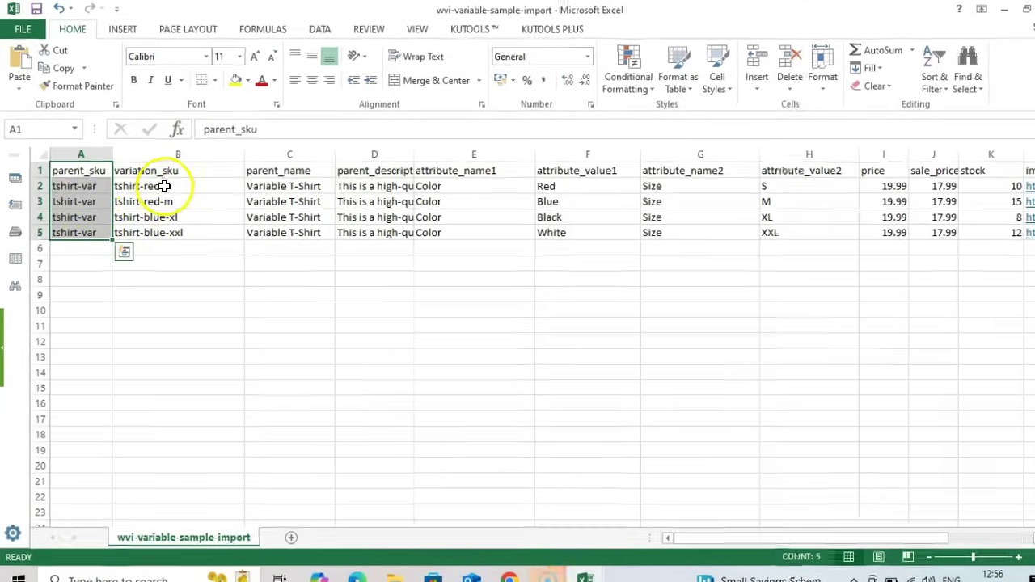
left_click_drag(162, 181, 166, 219)
left_click_drag(269, 353, 268, 374)
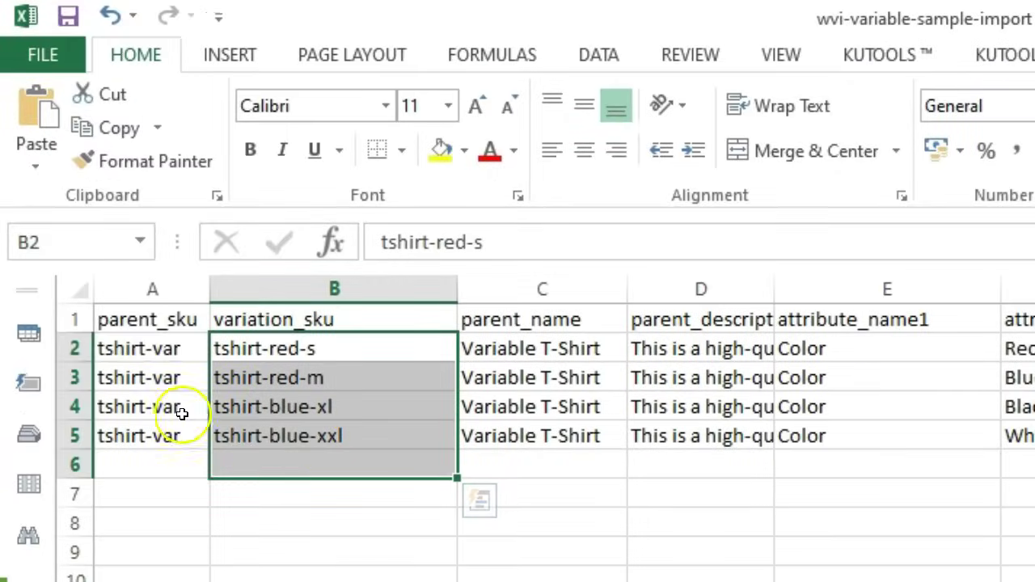
left_click_drag(111, 294, 137, 368)
left_click_drag(164, 439, 164, 439)
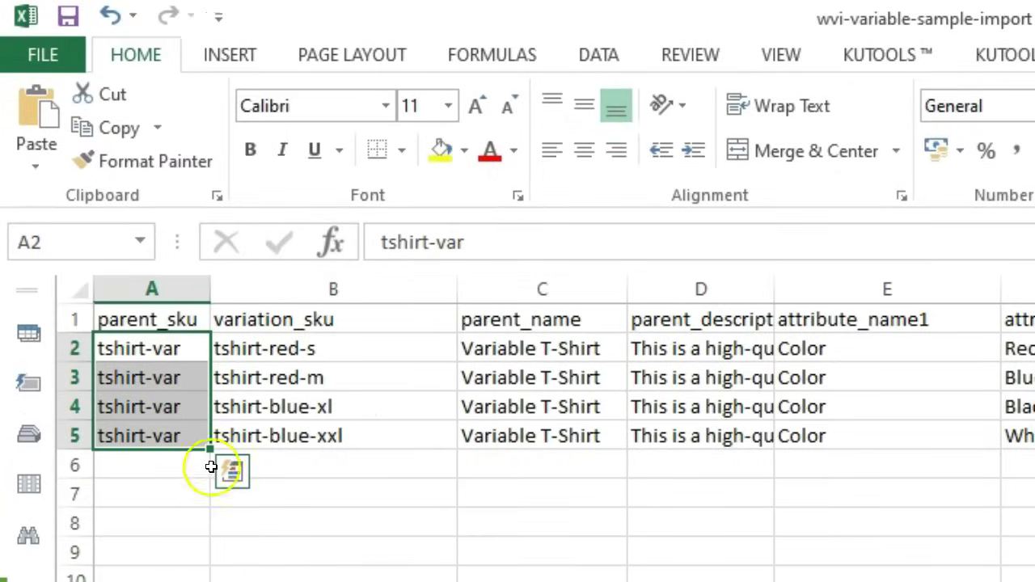
left_click_drag(322, 349, 316, 439)
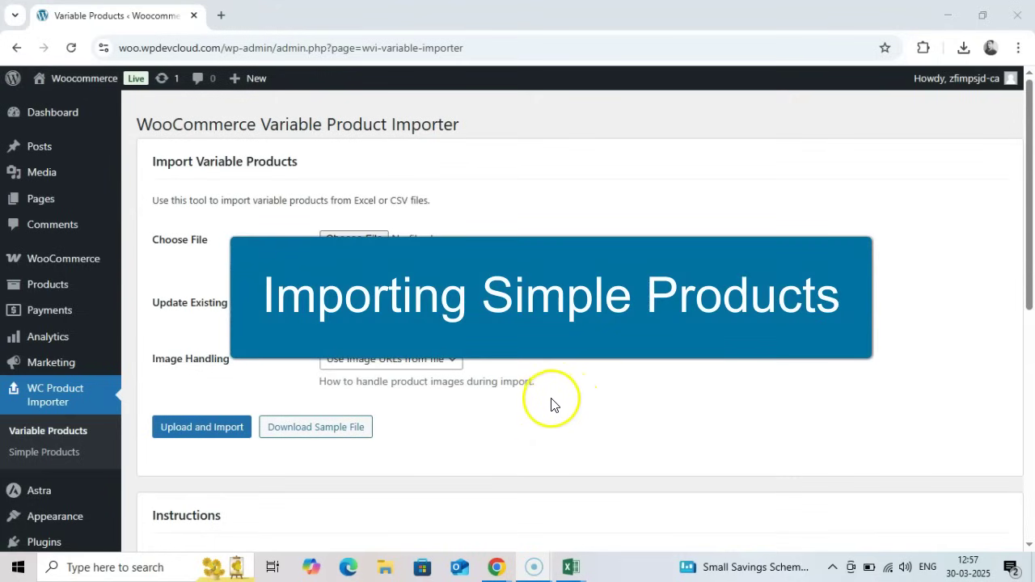
Choose WC Product Importer > Simple Products from the sidebar
scroll(558, 392, "down", 2)
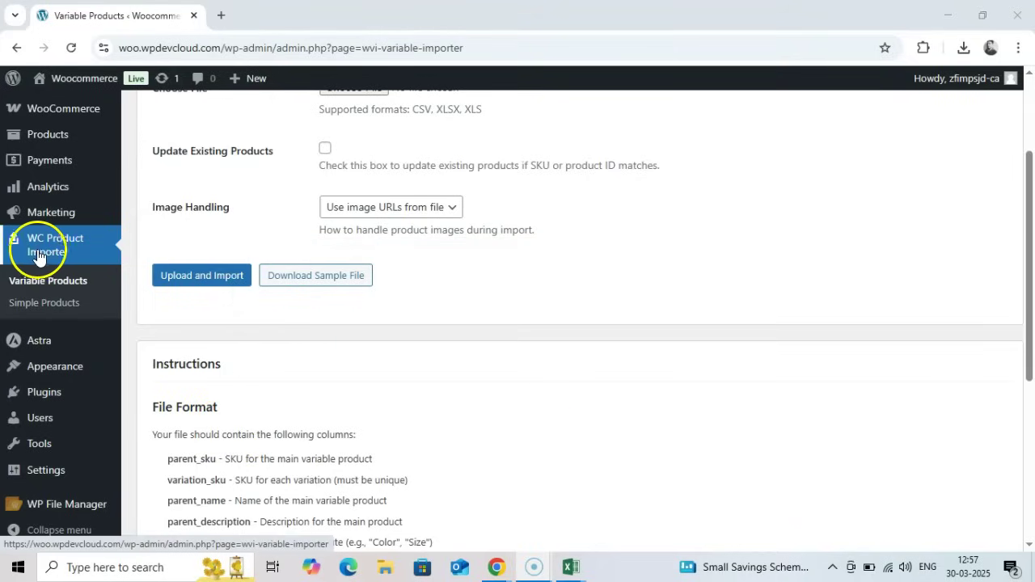
left_click(29, 305)
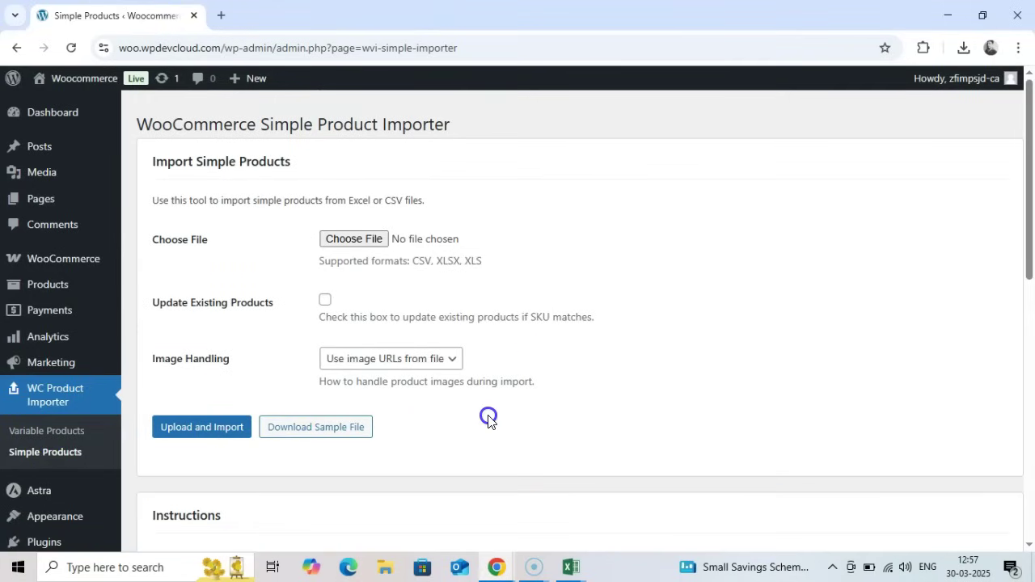
Load the downloaded simple-products sample CSV into the file field
left_click(356, 241)
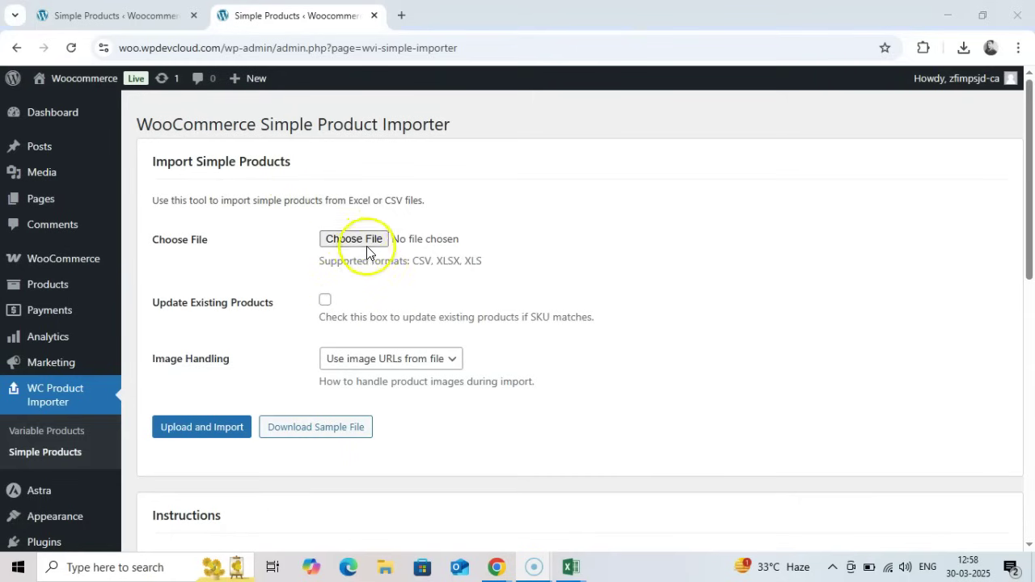
left_click(963, 48)
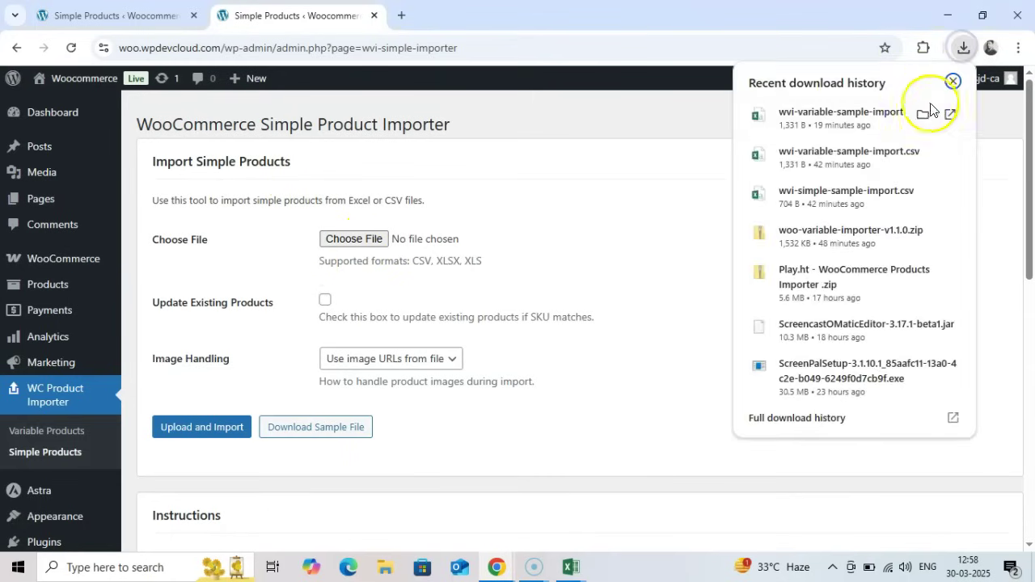
left_click_drag(885, 190, 393, 236)
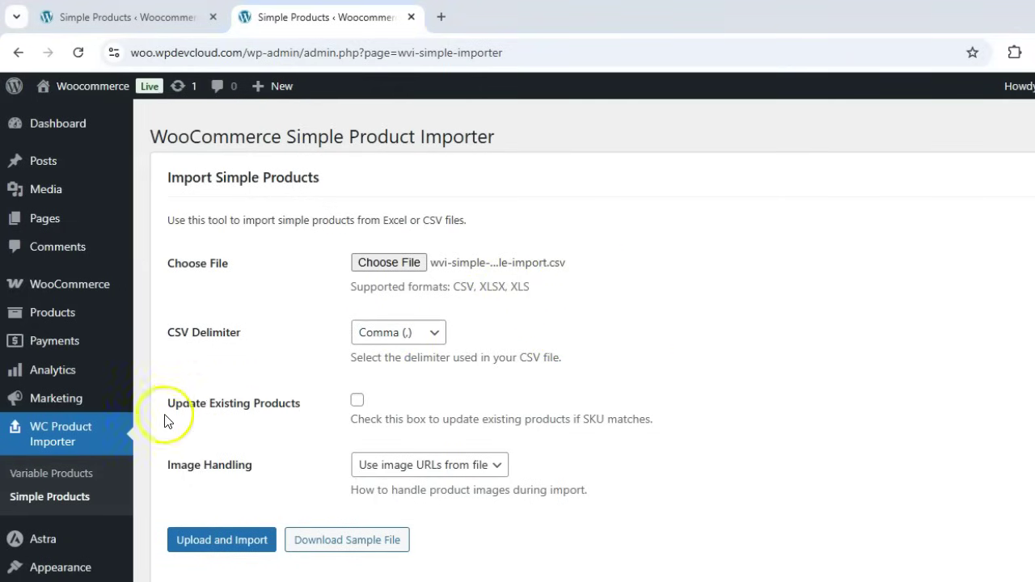
left_click_drag(300, 415, 254, 420)
left_click(252, 418)
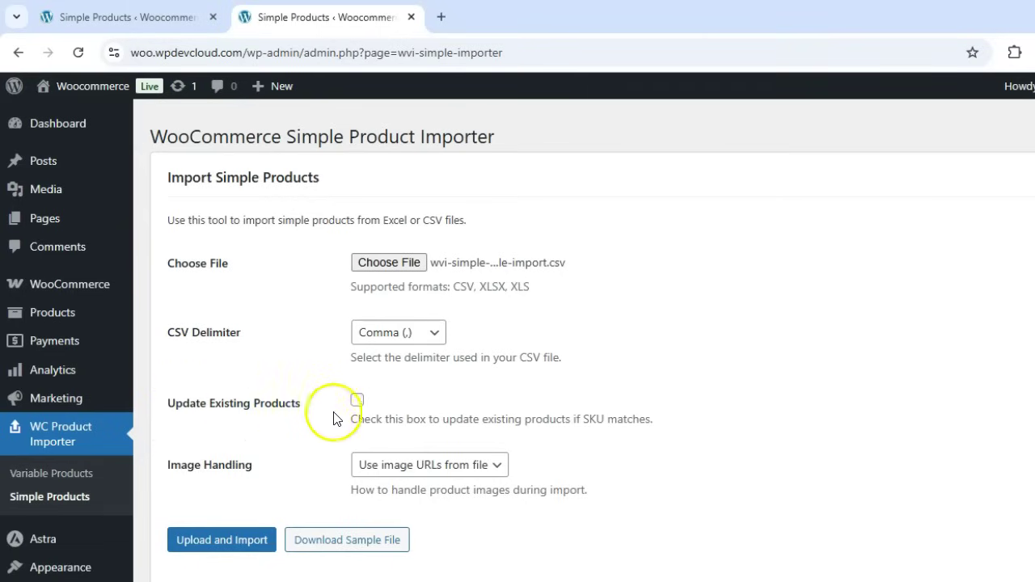
Leave Update Existing unchecked and set Image Handling to Use image URLs from file
left_click(356, 402)
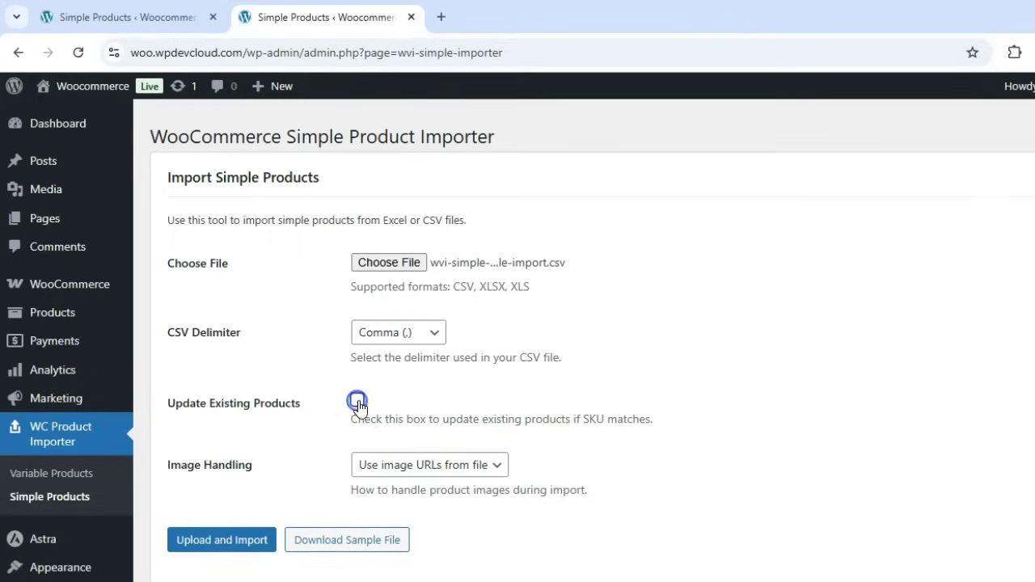
left_click(357, 401)
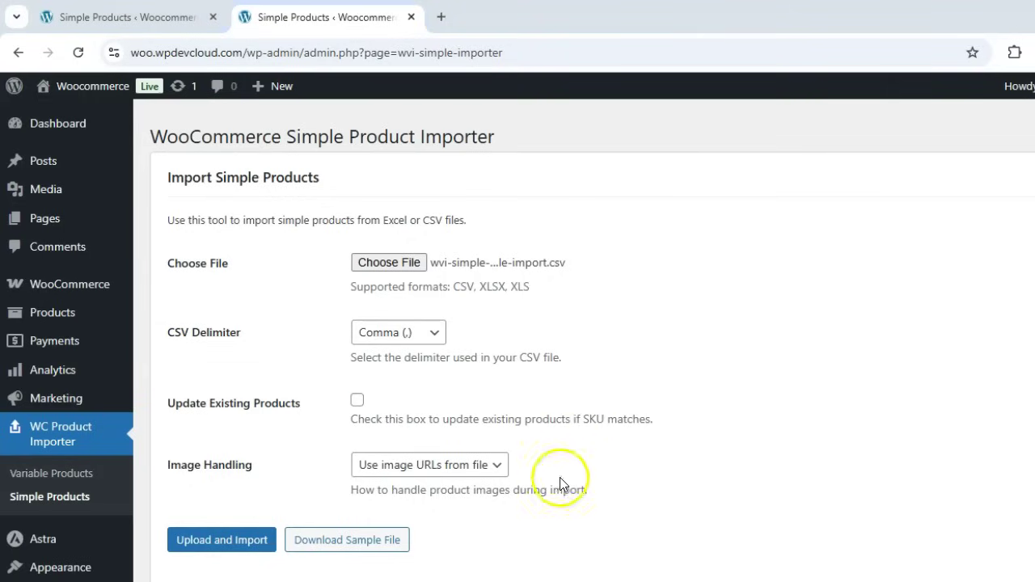
left_click(501, 469)
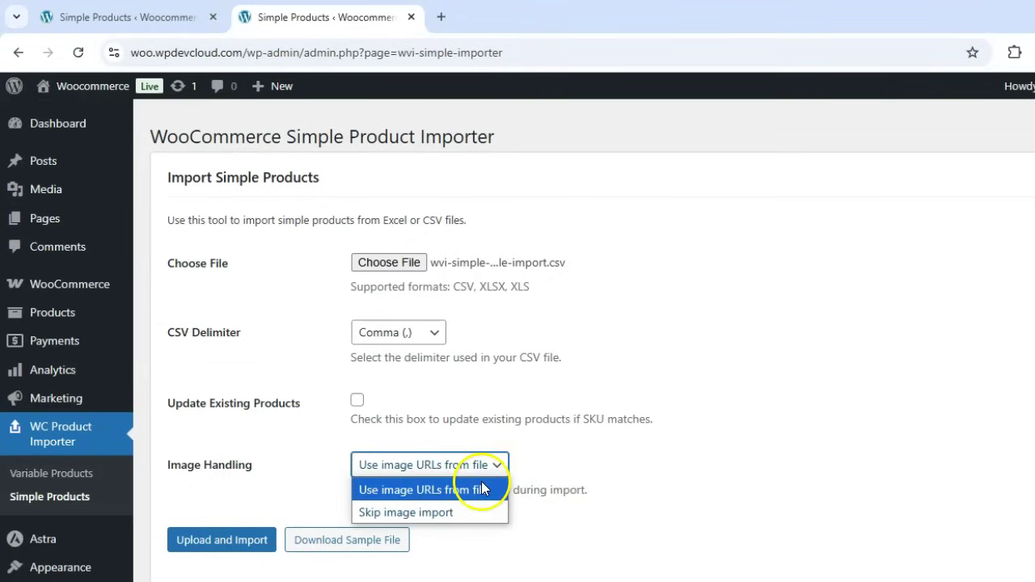
left_click(474, 439)
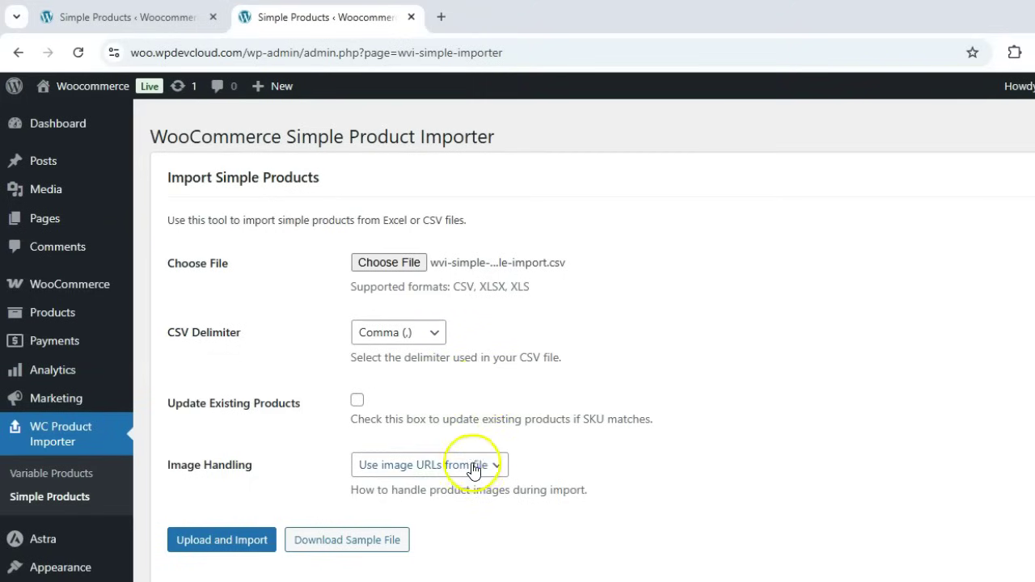
left_click(474, 465)
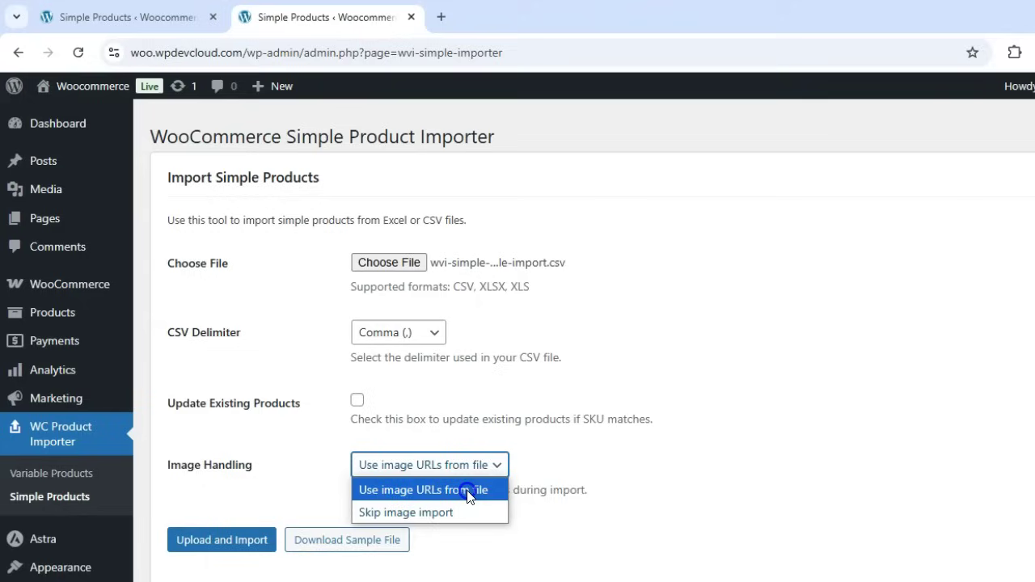
left_click(434, 521)
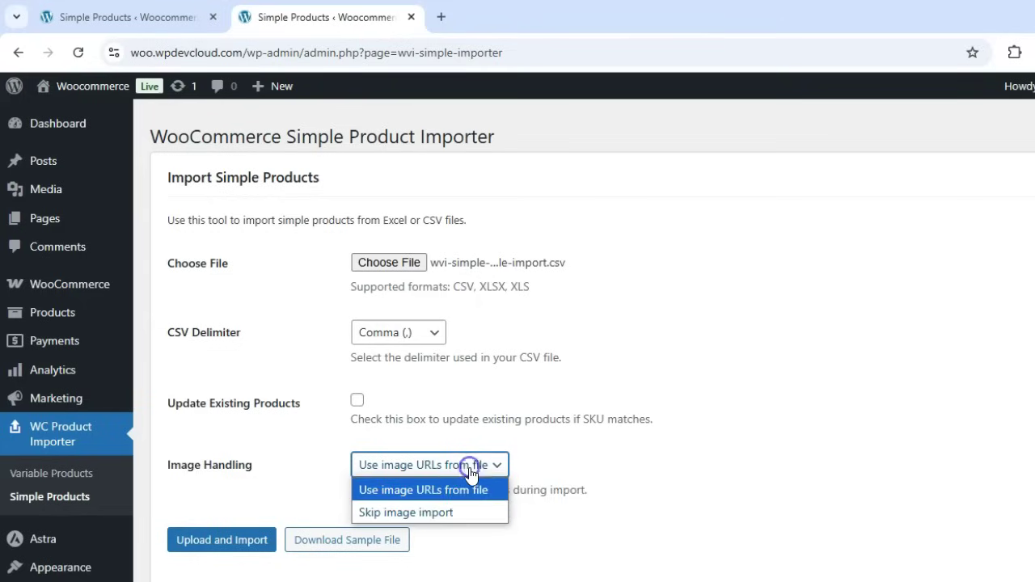
left_click(444, 514)
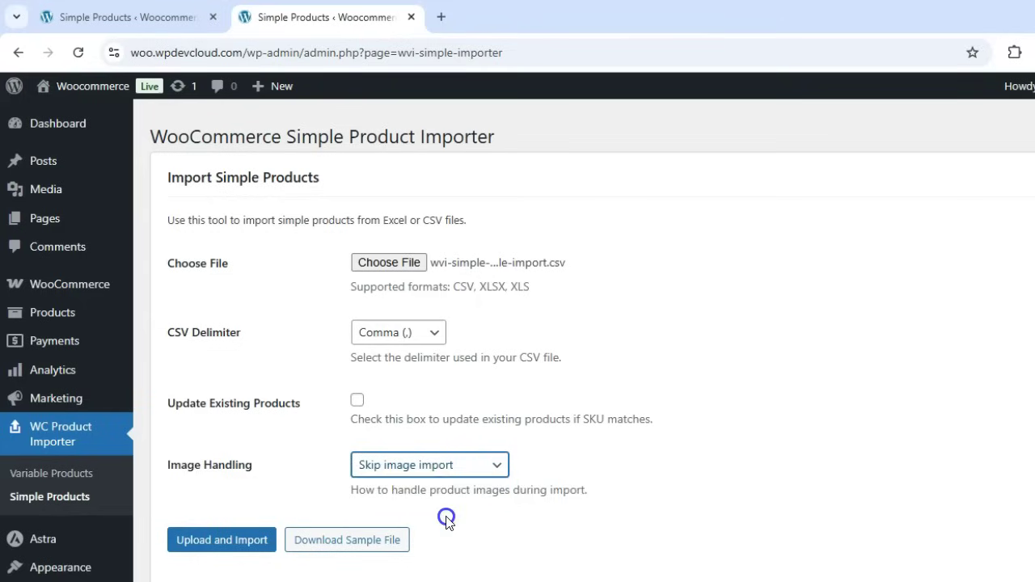
left_click(485, 466)
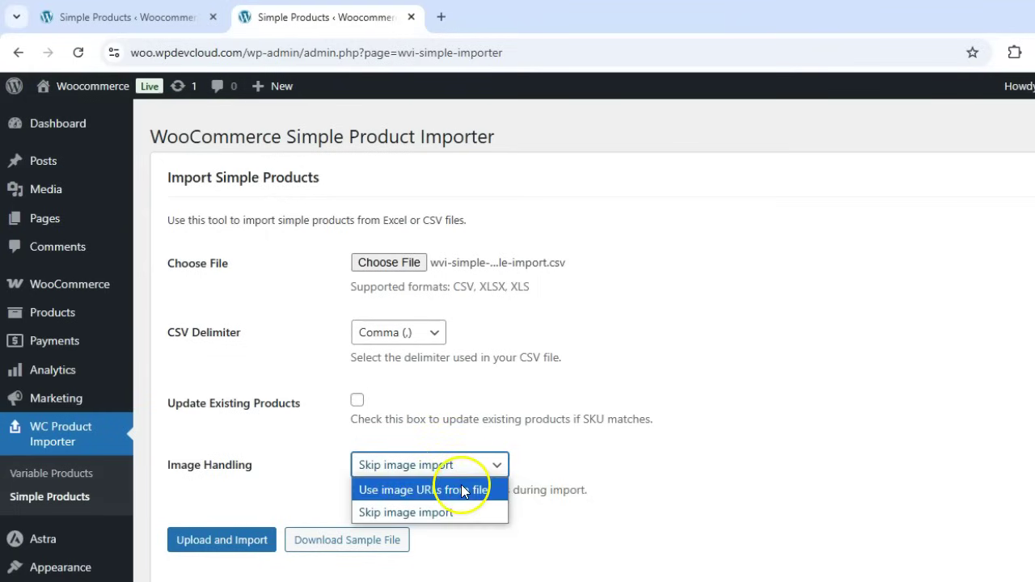
left_click(462, 487)
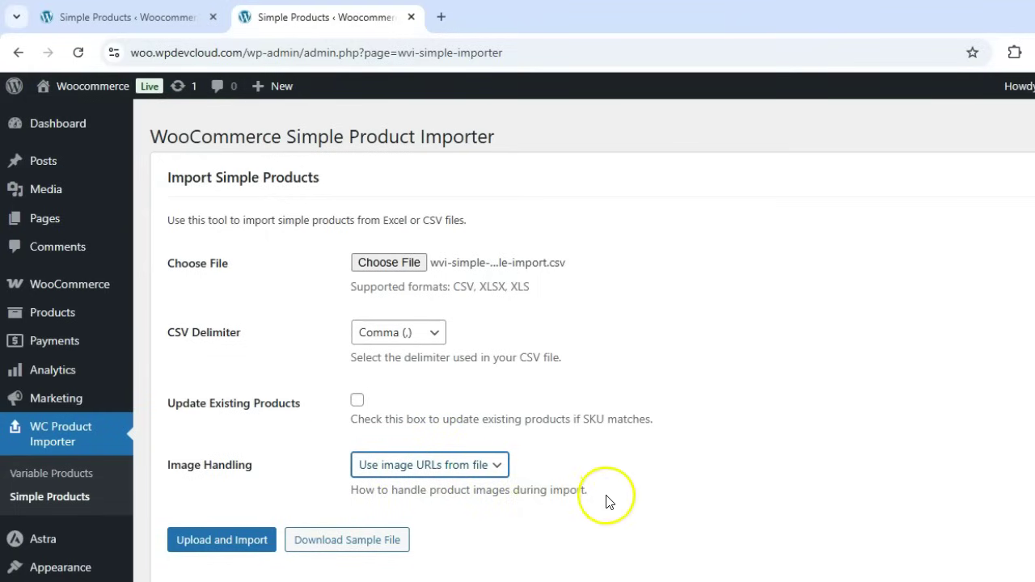
scroll(607, 501, "down", 2)
Run the import and confirm Import Results reports 3 simple products imported
left_click(231, 378)
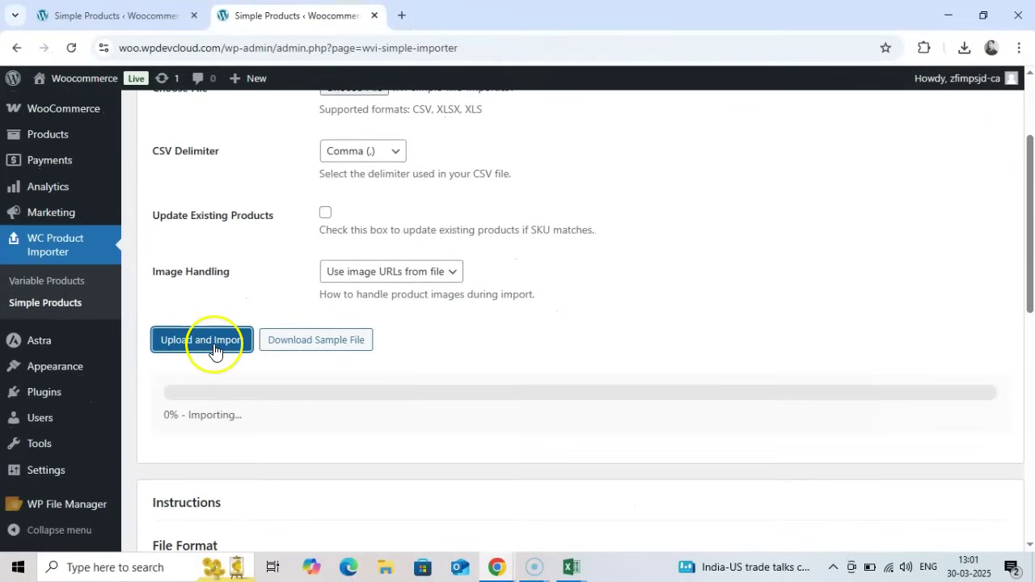
scroll(700, 353, "up", 1)
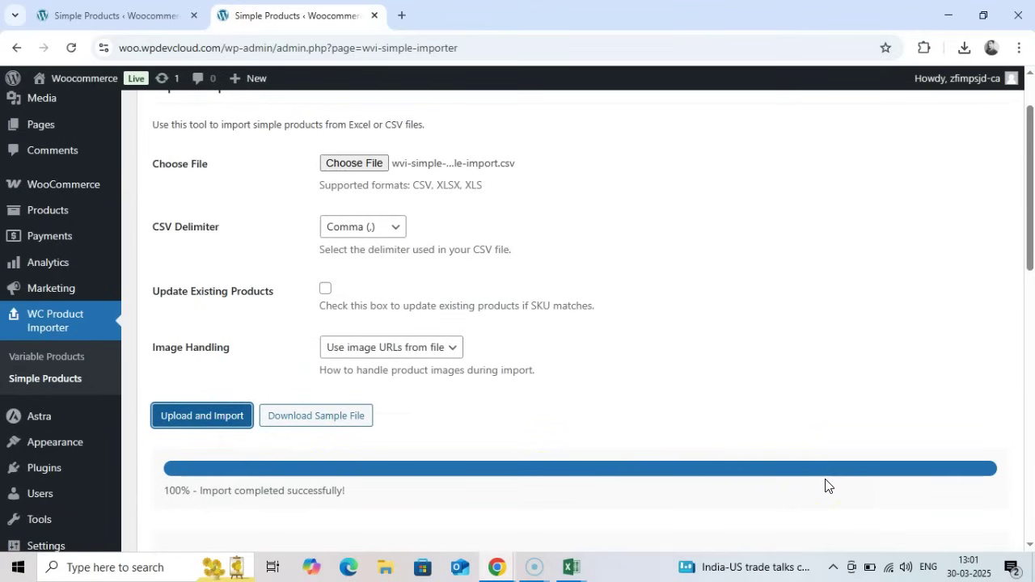
key("alt")
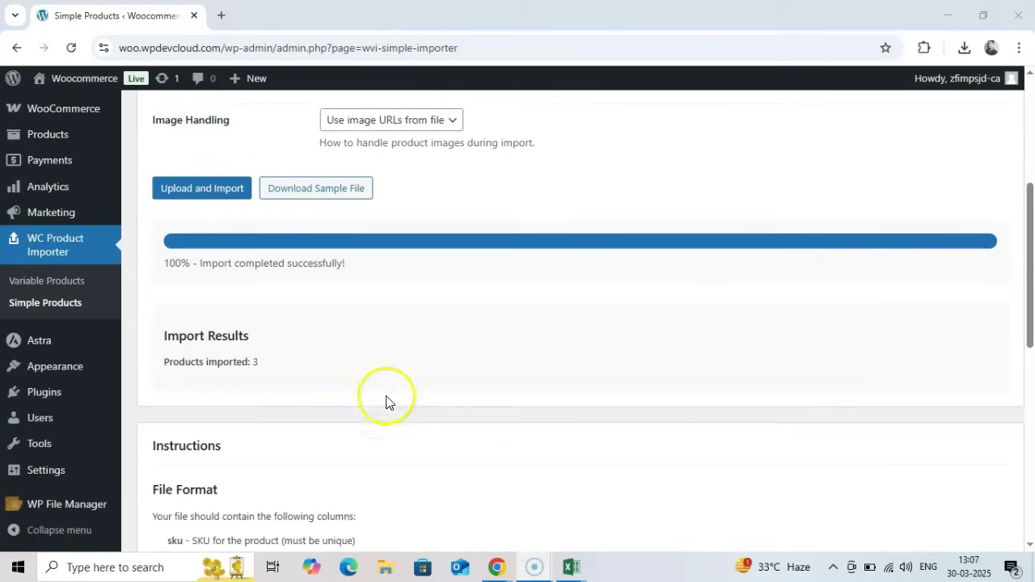
left_click_drag(158, 336, 235, 341)
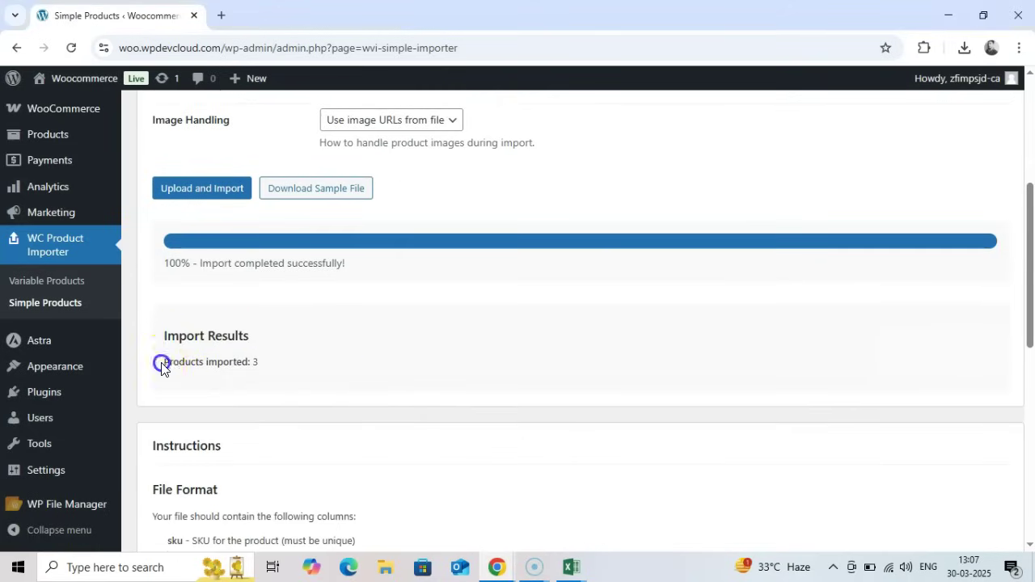
left_click_drag(162, 363, 277, 363)
left_click(286, 402)
scroll(286, 404, "up", 2)
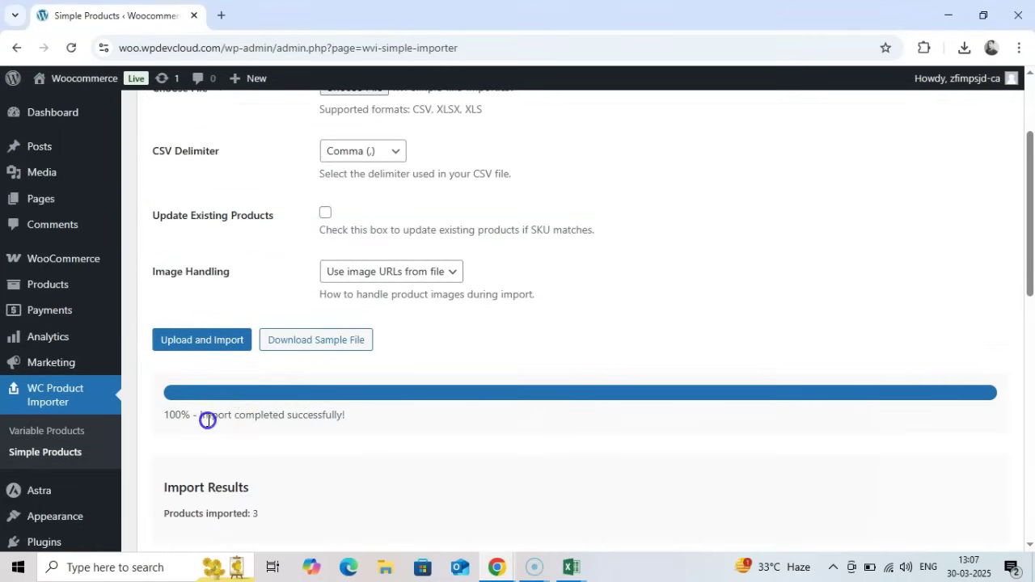
left_click_drag(207, 419, 351, 420)
scroll(212, 376, "down", 2)
scroll(300, 372, "up", 4)
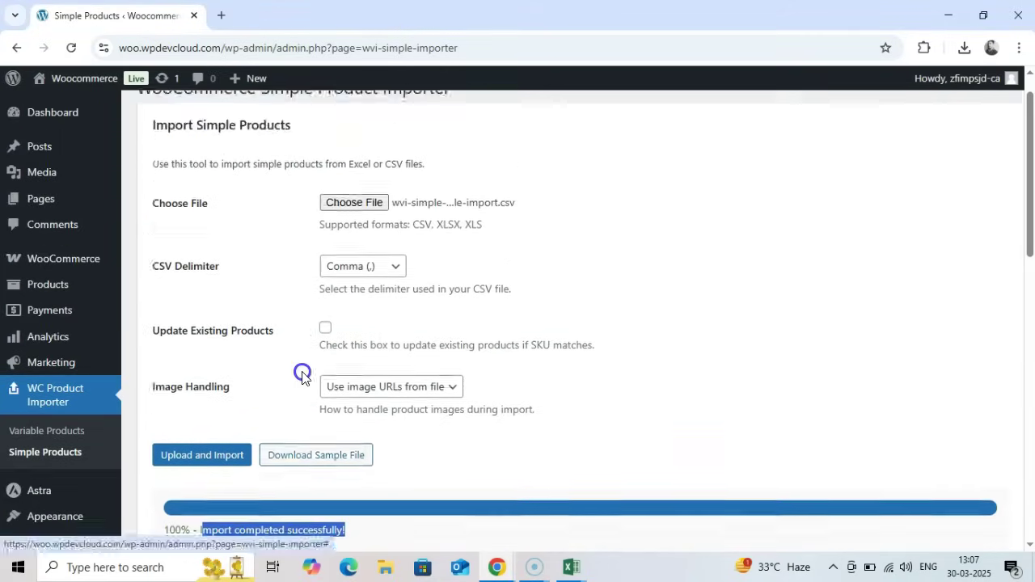
scroll(301, 376, "up", 1)
mouse_move(60, 291)
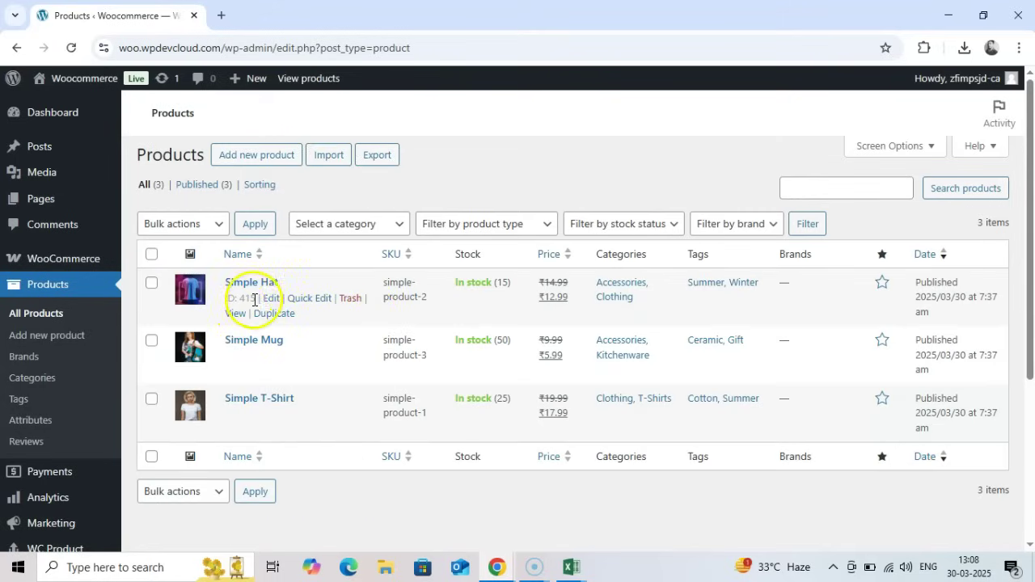
Open Simple Hat for editing and check its prices and Inventory tab
left_click(271, 298)
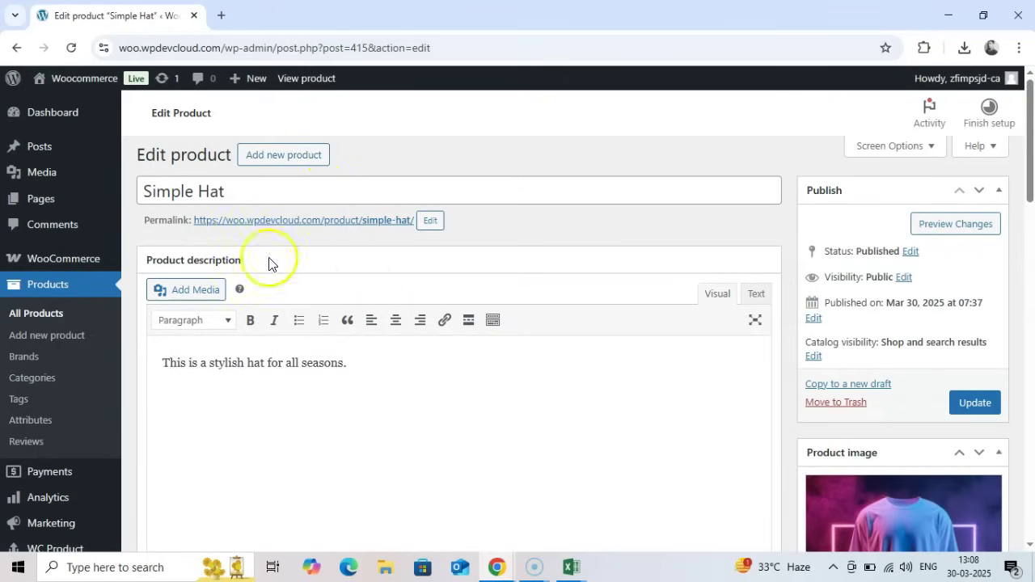
left_click_drag(225, 191, 139, 191)
scroll(426, 326, "down", 2)
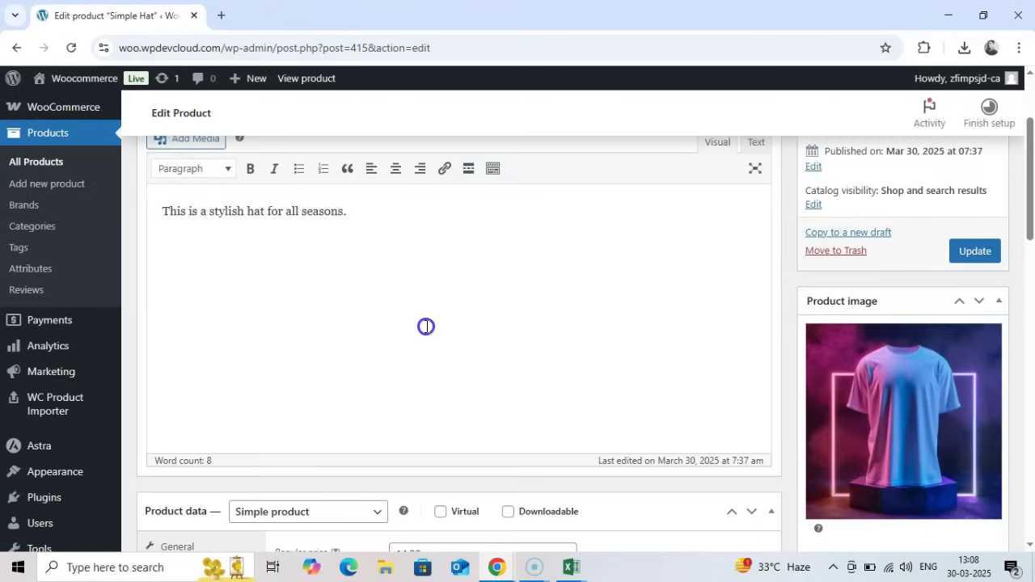
scroll(439, 343, "down", 5)
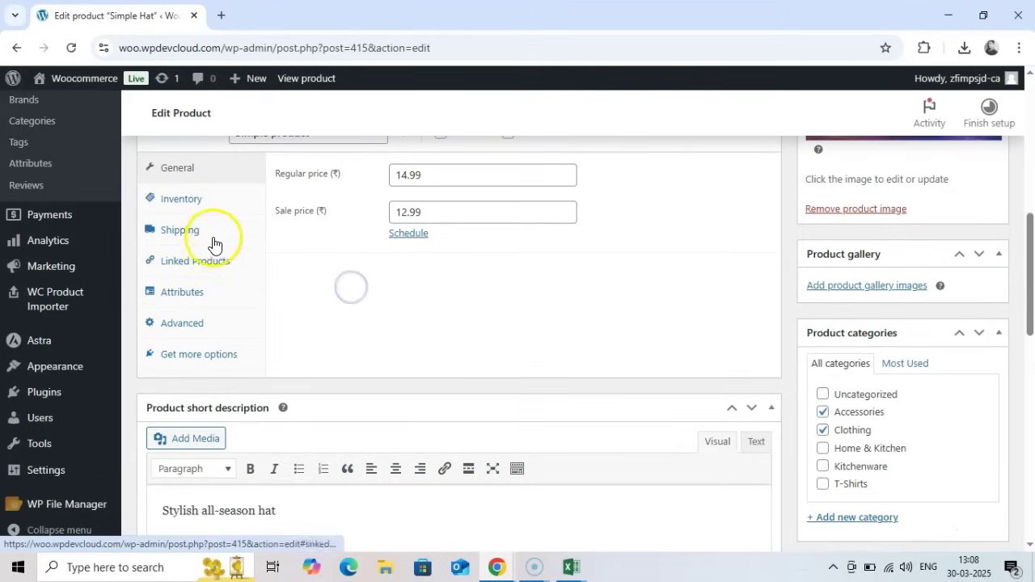
left_click(211, 200)
scroll(405, 291, "up", 2)
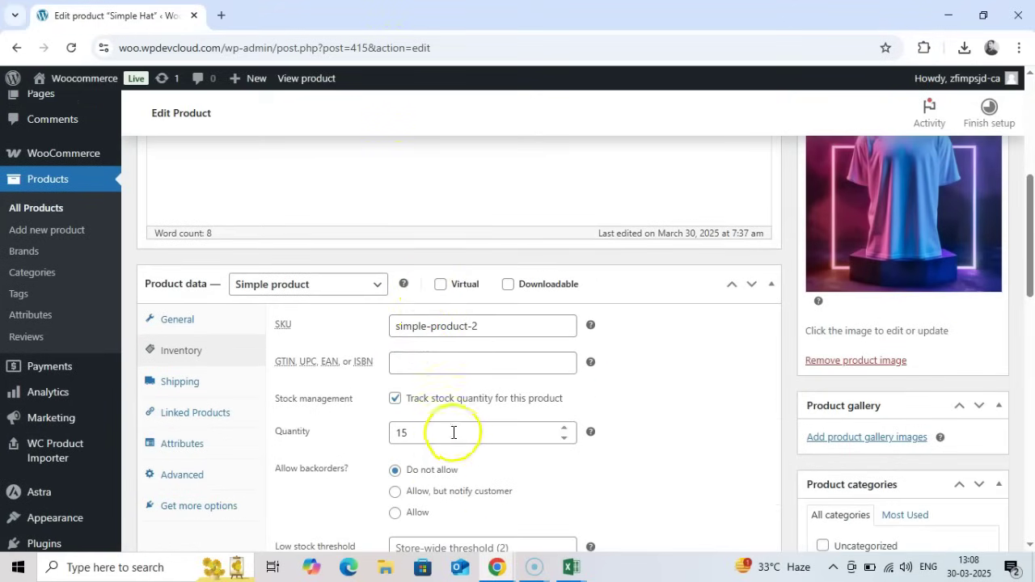
scroll(430, 444, "down", 2)
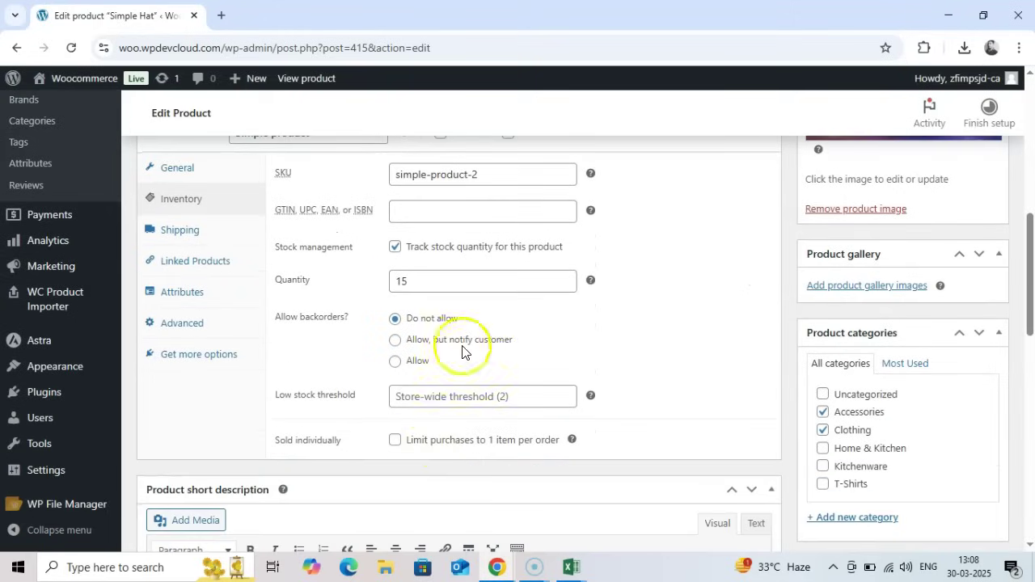
Select the stock quantity value and scroll through the categories and tags
double_click(423, 283)
type("16")
scroll(436, 286, "up", 1)
left_click_drag(441, 251, 483, 252)
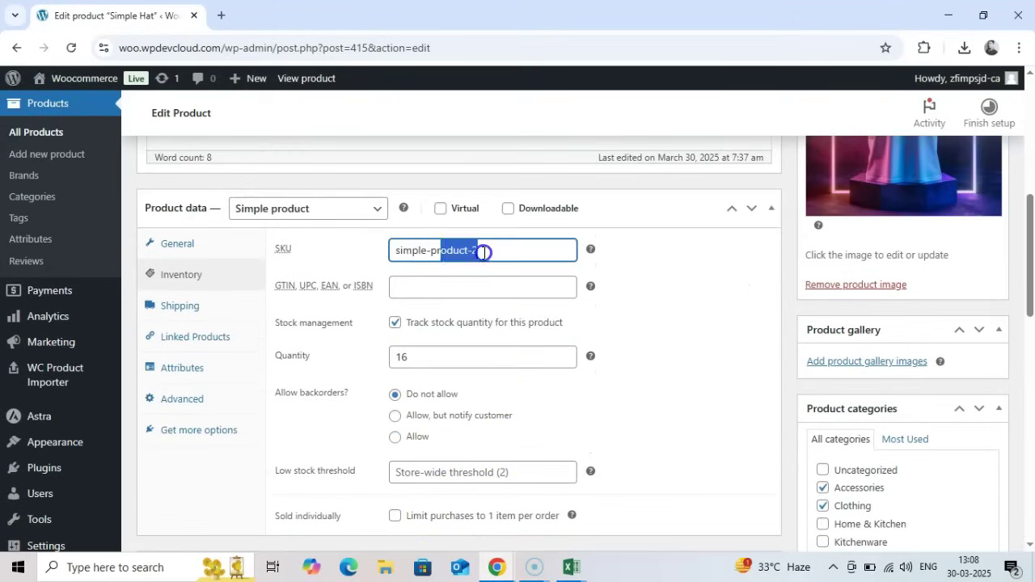
scroll(542, 457, "down", 3)
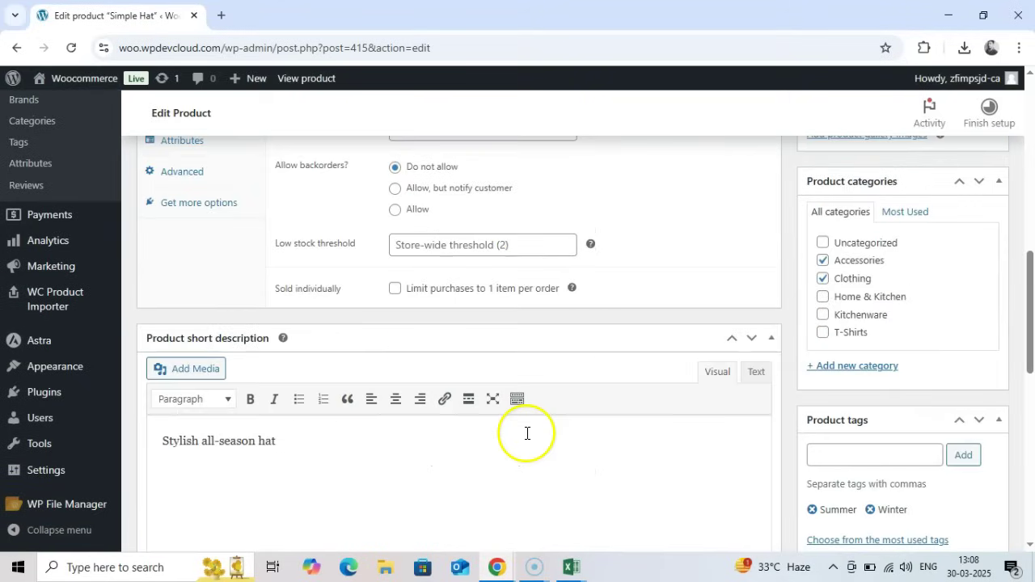
scroll(501, 424, "down", 2)
scroll(793, 380, "up", 4)
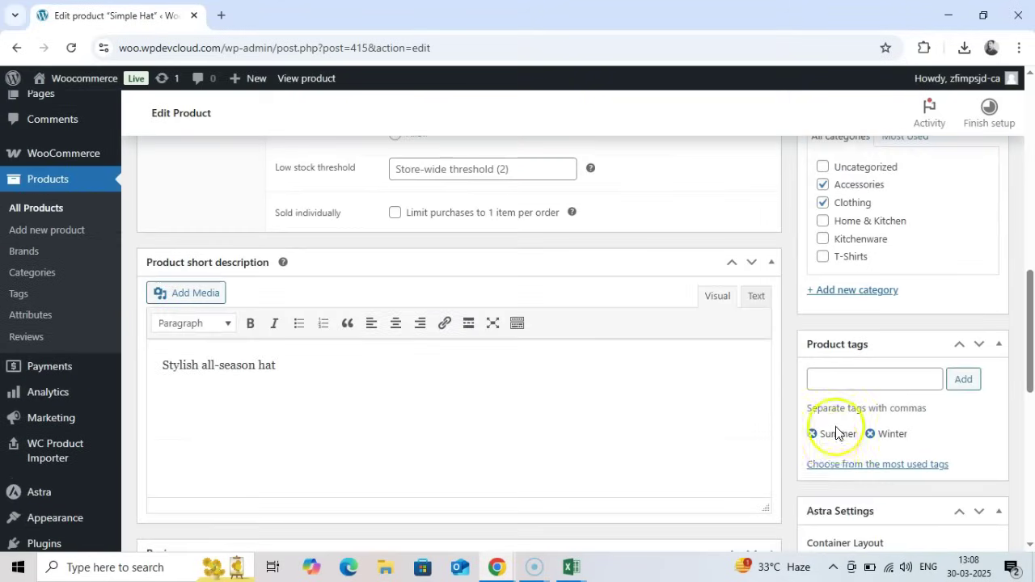
scroll(827, 378, "up", 8)
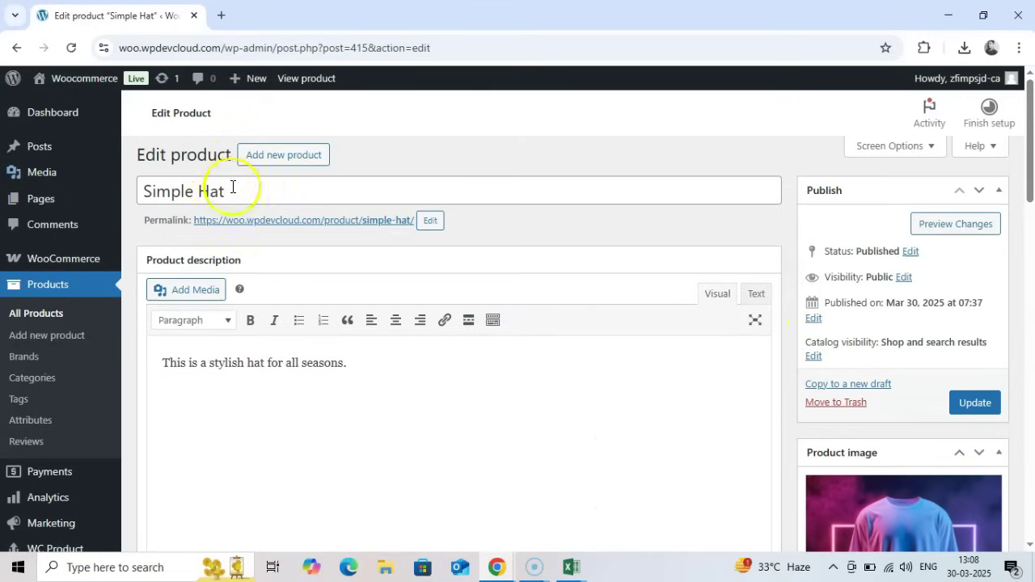
Highlight the Simple Hat title and rows 1–6 of columns A, B and C
left_click_drag(230, 190, 144, 191)
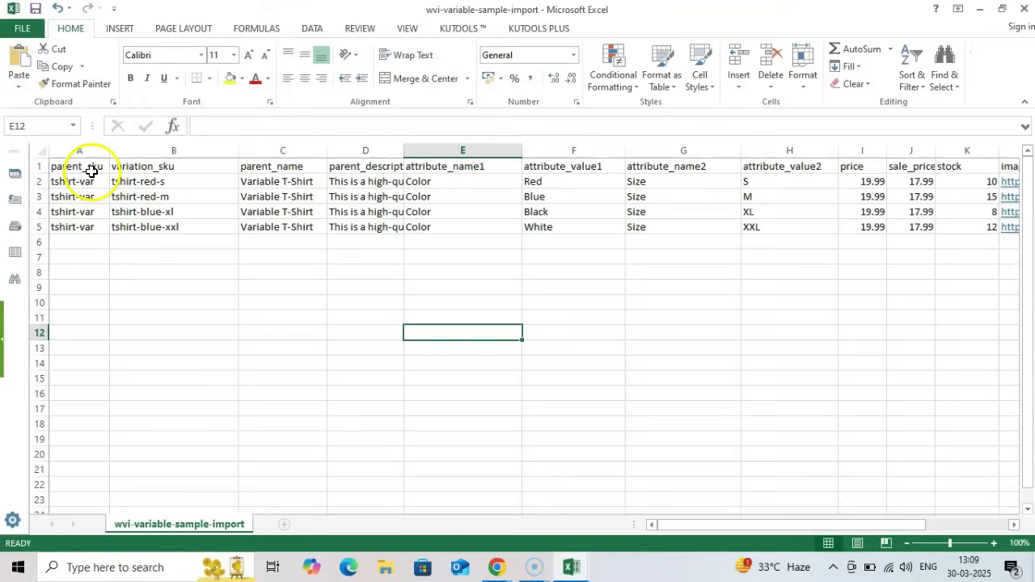
left_click_drag(79, 166, 93, 238)
left_click_drag(146, 166, 164, 239)
left_click_drag(275, 165, 283, 242)
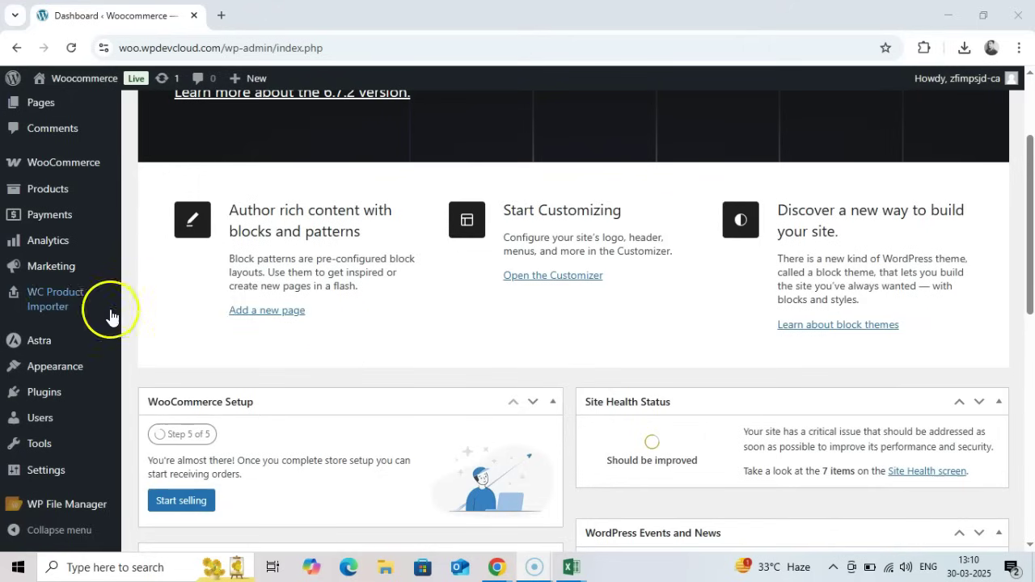
mouse_move(24, 307)
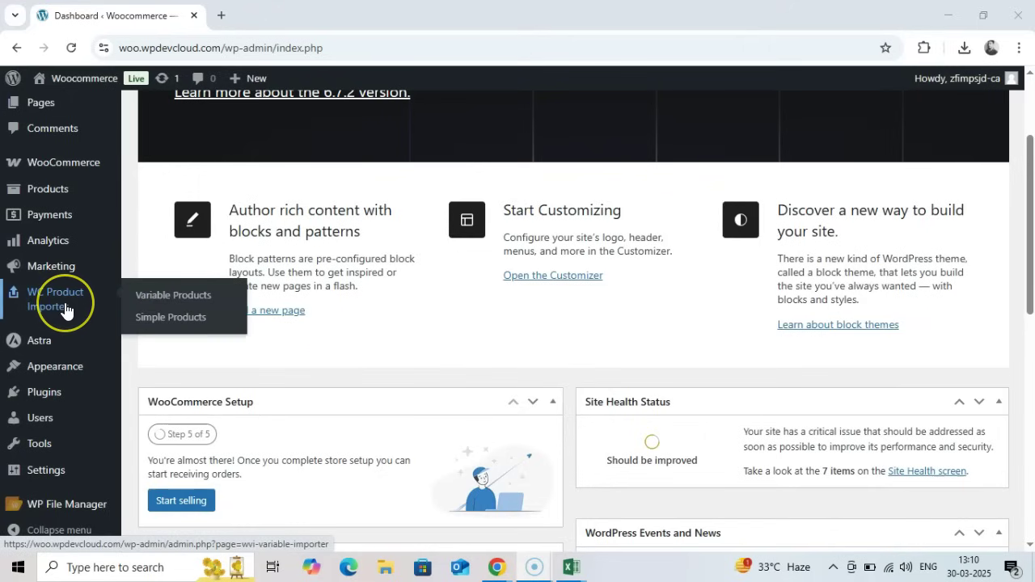
Open the variable products importer and attach wvi-variable-sample-import.csv from Chrome's downloads
left_click(168, 301)
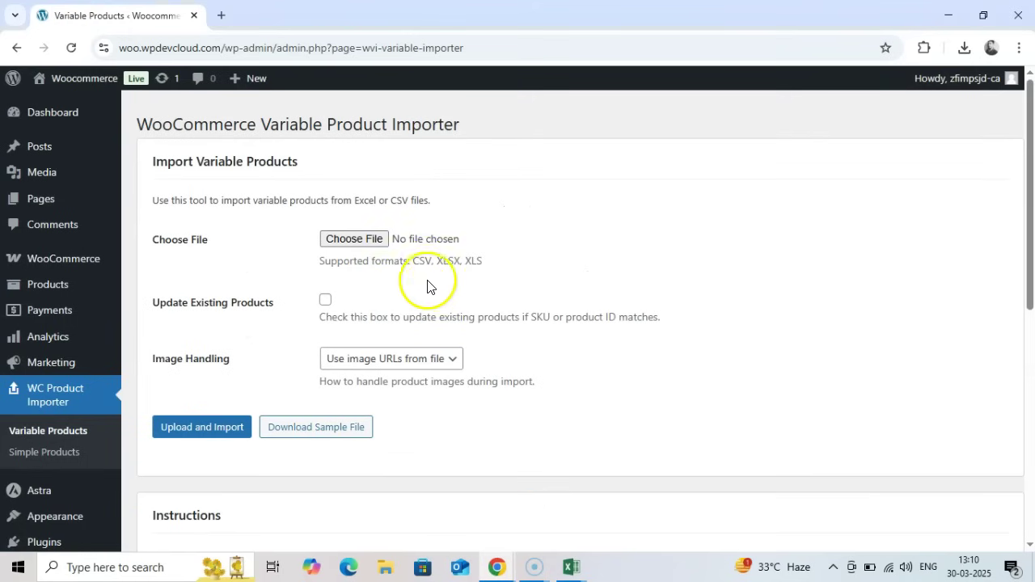
left_click(966, 51)
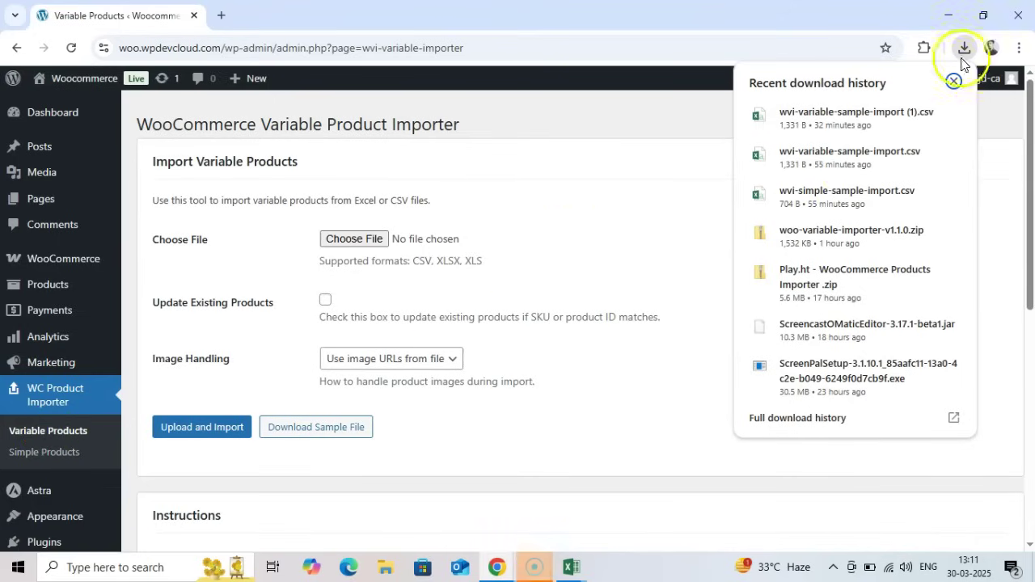
left_click(819, 160)
left_click_drag(819, 160, 354, 239)
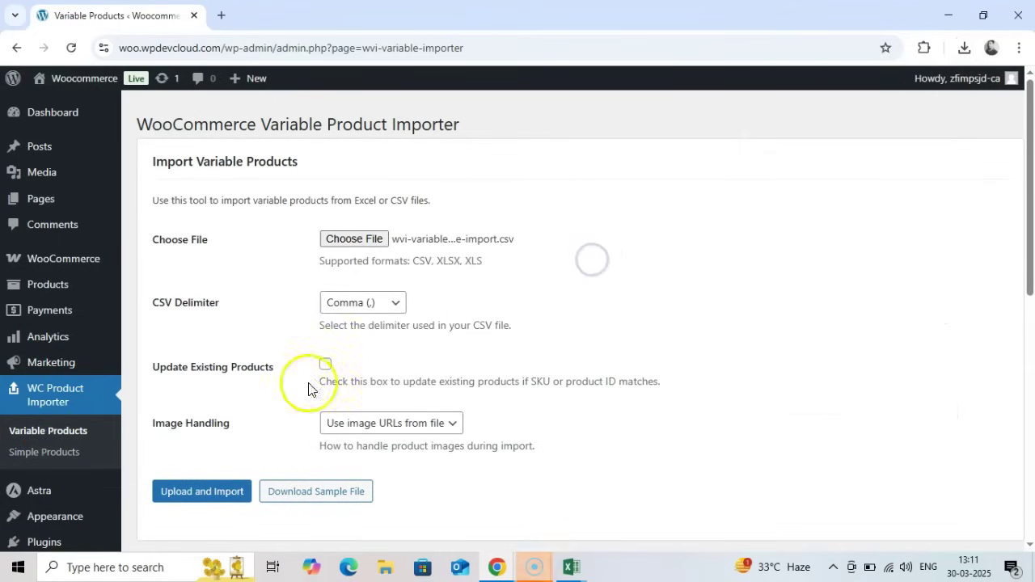
Keep Comma as the CSV delimiter and turn on Update Existing Products
left_click(380, 311)
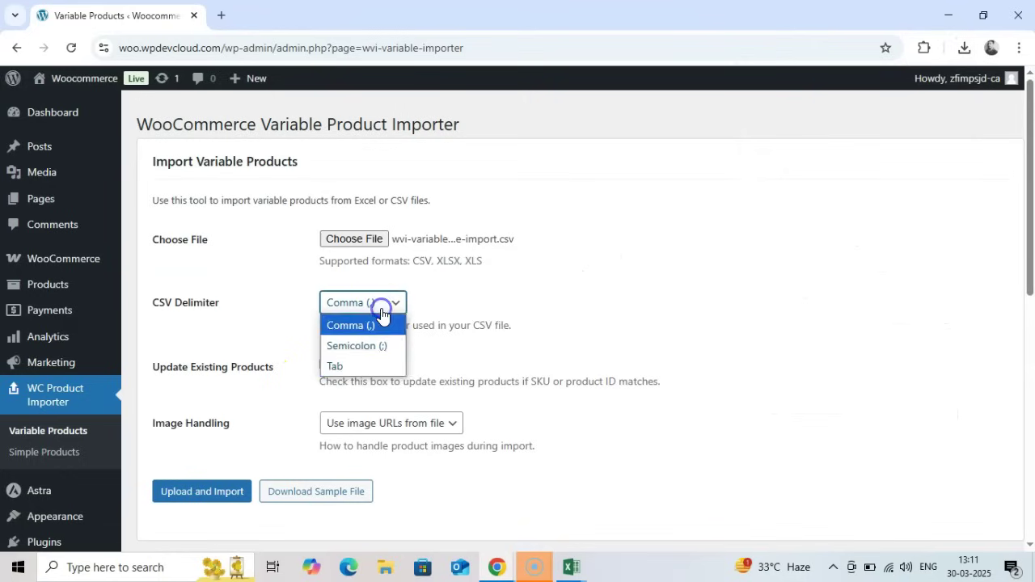
left_click(404, 325)
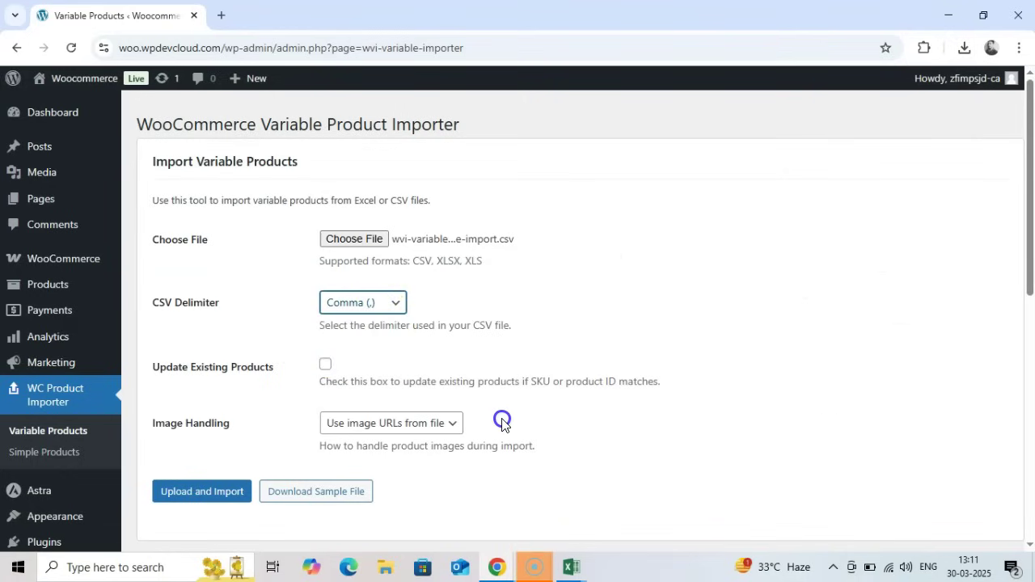
left_click(325, 364)
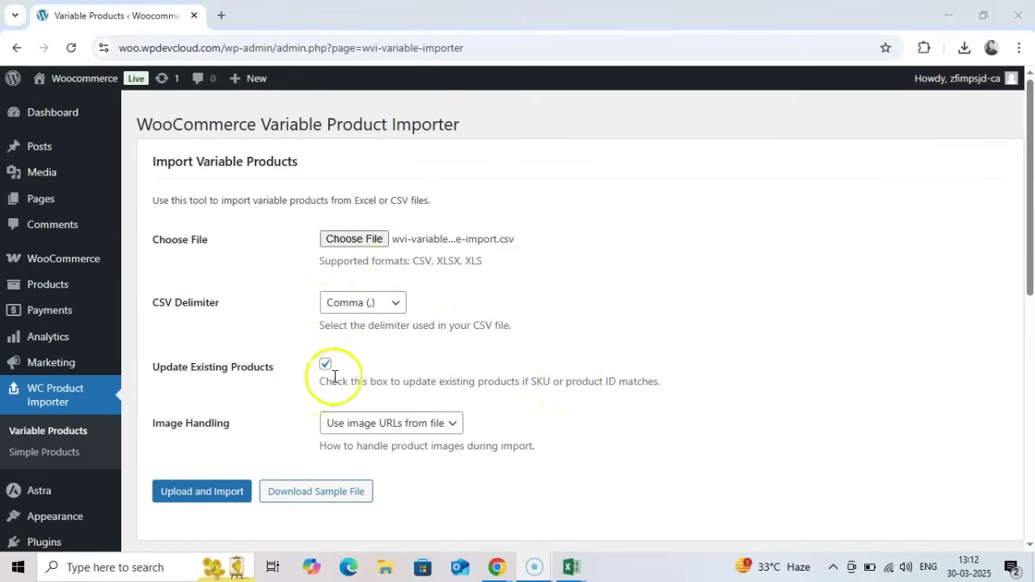
left_click_drag(322, 384, 485, 384)
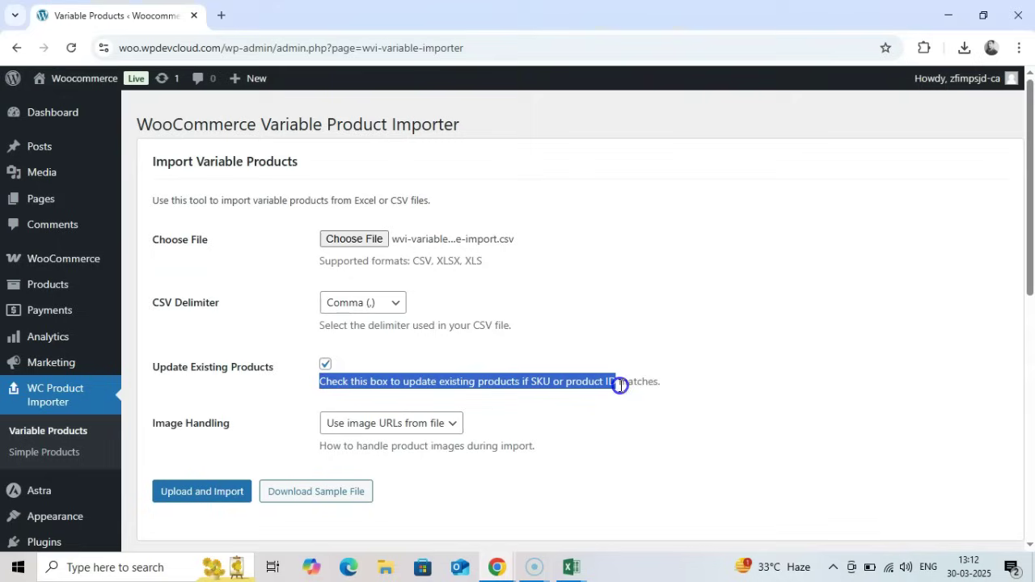
left_click(377, 397)
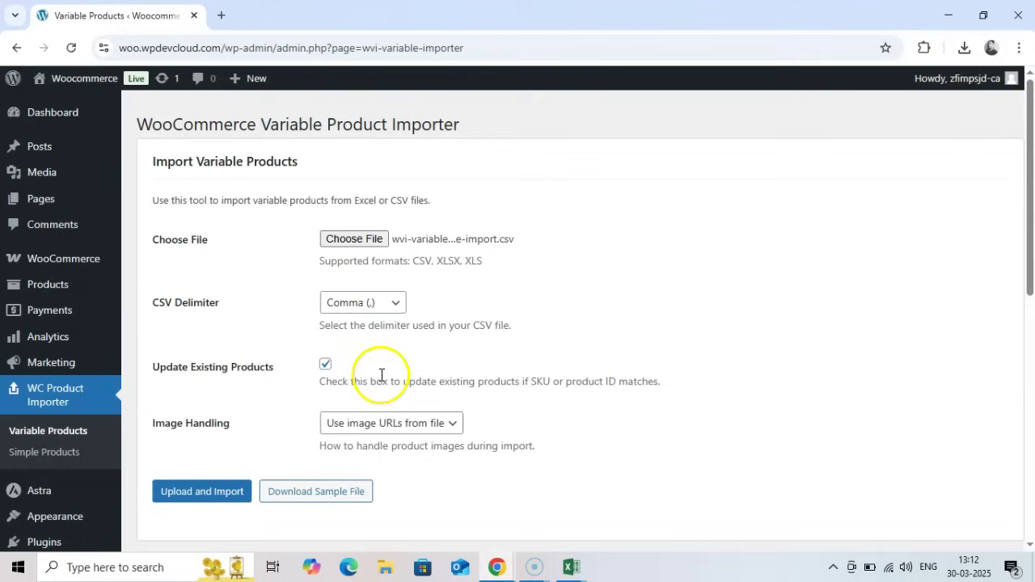
Upload and import the variable CSV, confirming the 100% completed message with 1 product imported
scroll(267, 348, "down", 2)
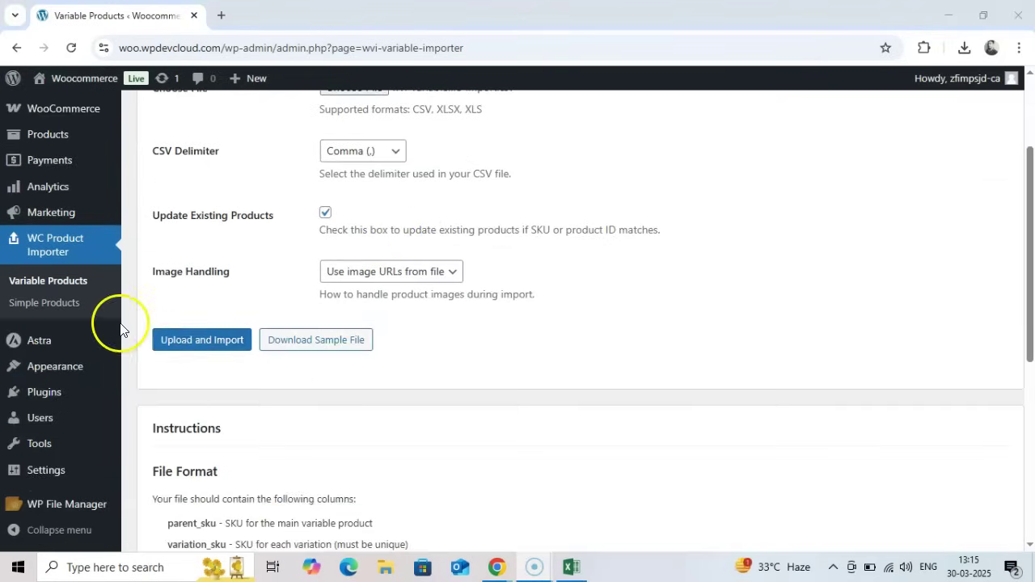
left_click(170, 346)
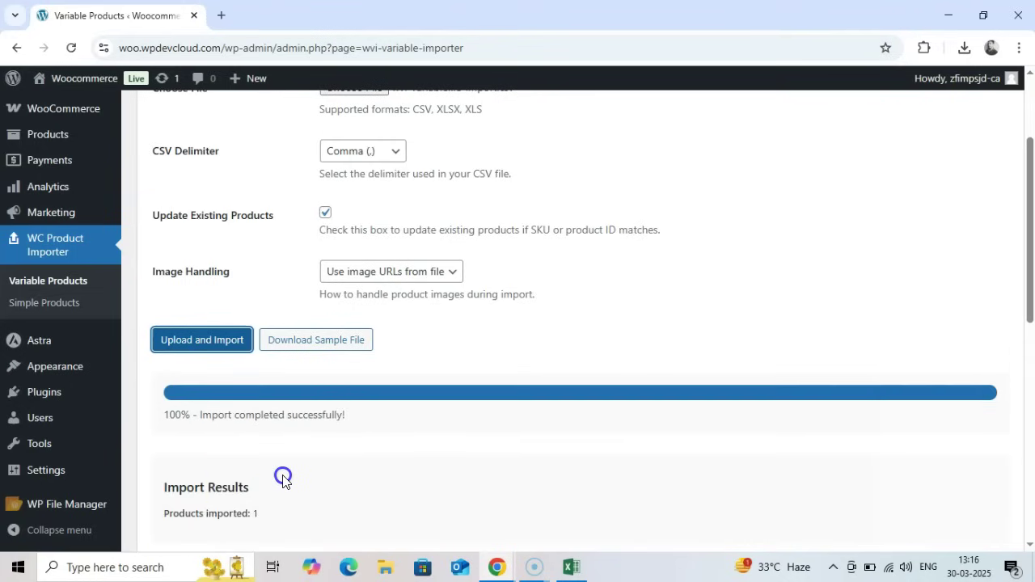
scroll(283, 478, "down", 1)
left_click_drag(260, 437, 182, 444)
left_click_drag(346, 339, 171, 337)
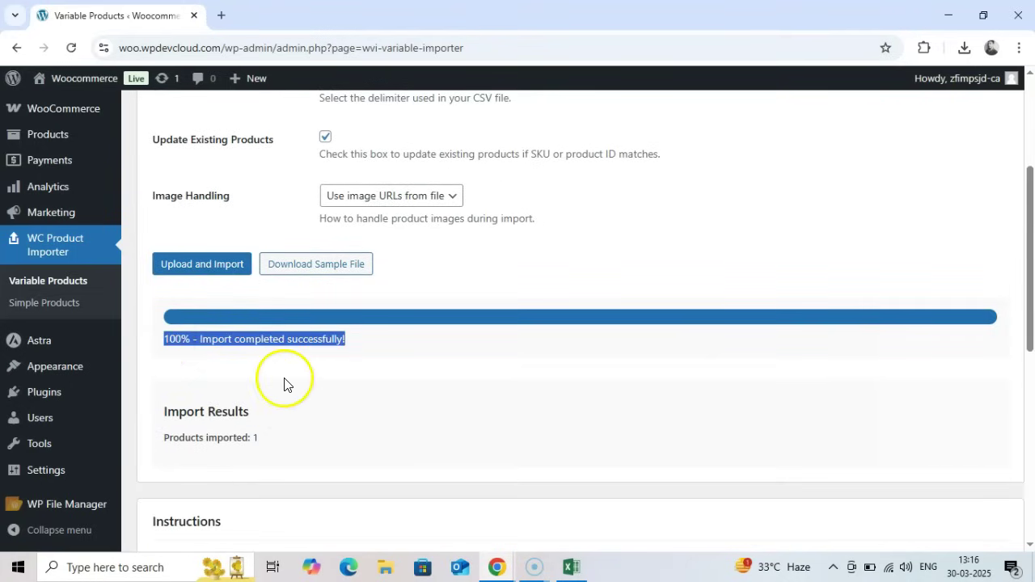
scroll(283, 457, "up", 2)
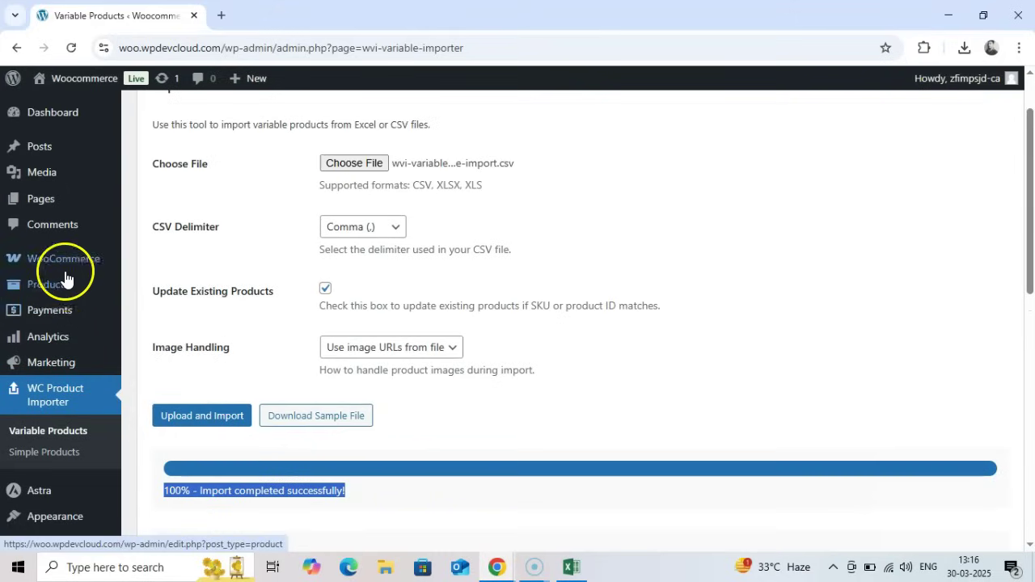
Open Variable T-Shirt from All Products for editing and check its SKU tshirt-var
mouse_move(69, 289)
right_click(161, 295)
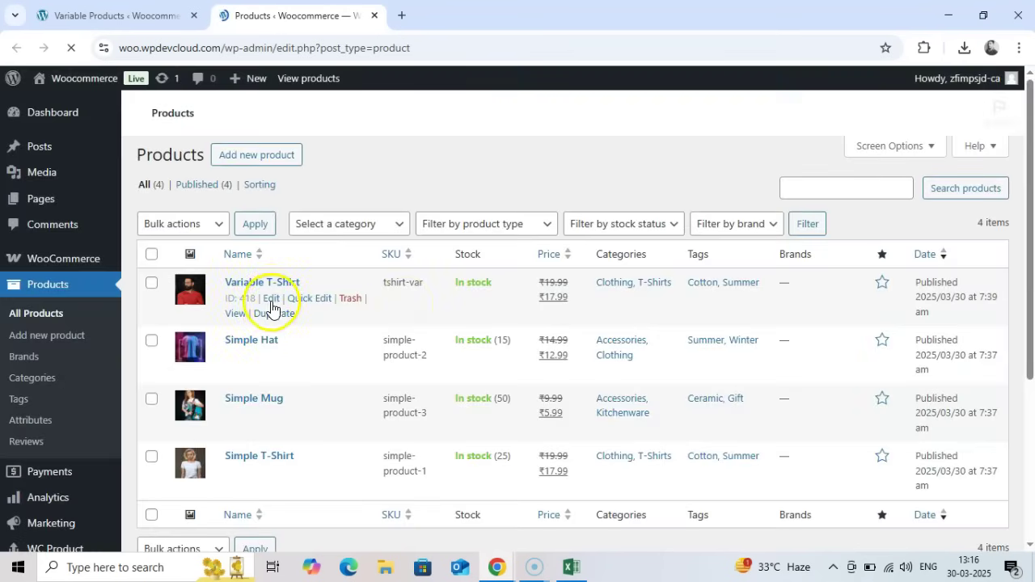
left_click(271, 299)
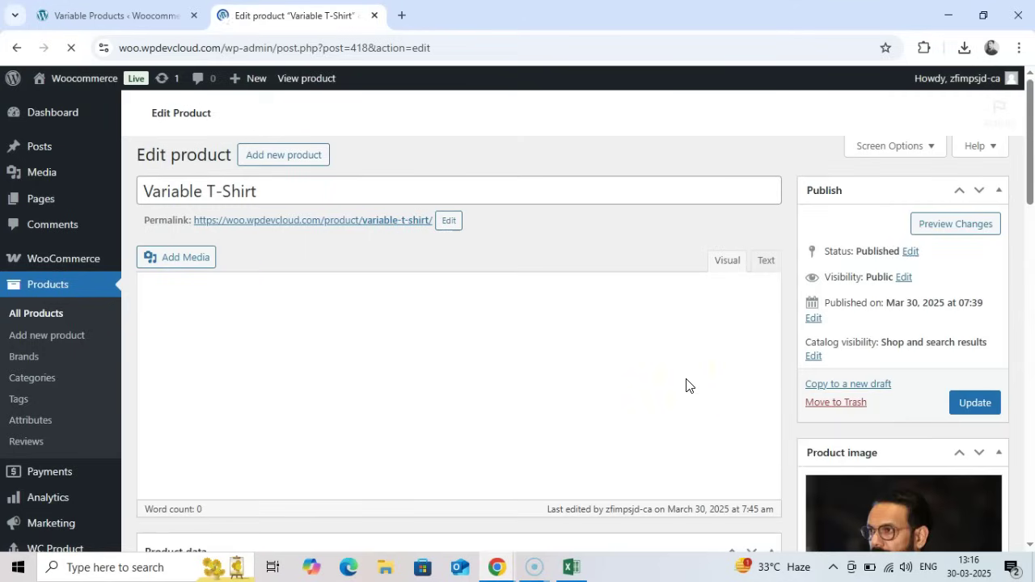
left_click_drag(265, 190, 161, 191)
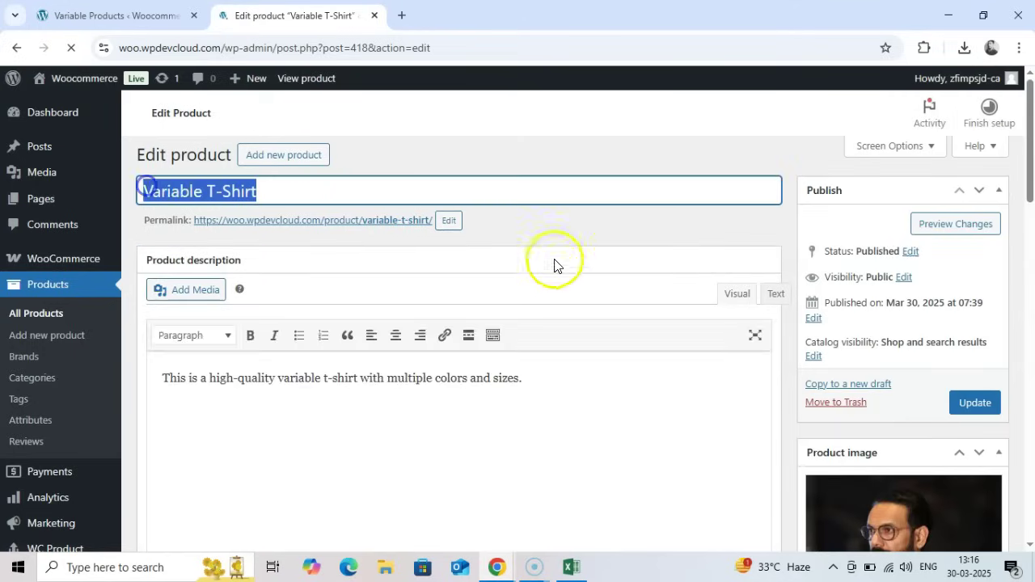
scroll(566, 275, "down", 1)
scroll(565, 275, "down", 5)
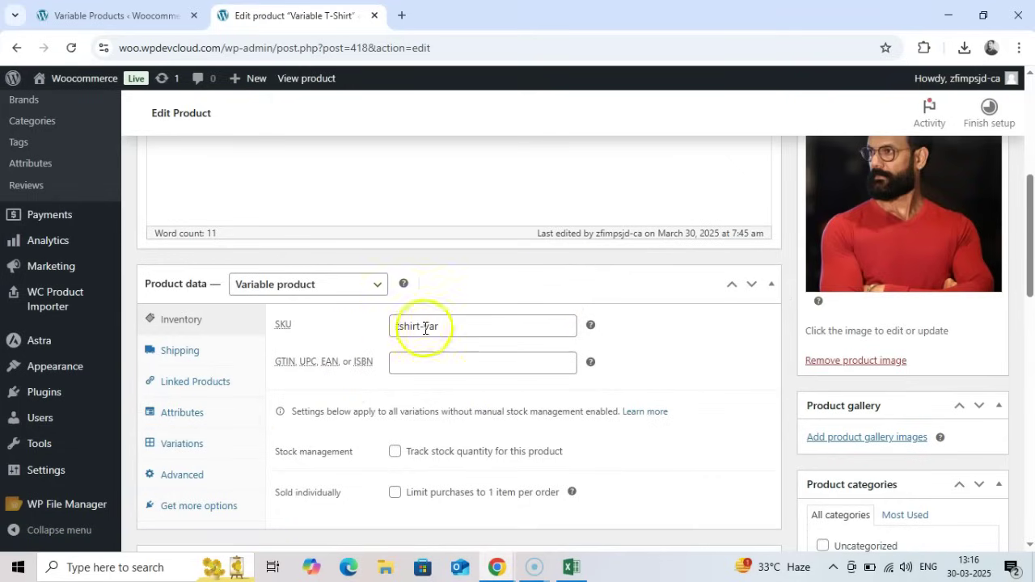
left_click_drag(437, 326, 394, 323)
Show the Attributes tab, reviewing Color's values and expanding Size's values
left_click(223, 411)
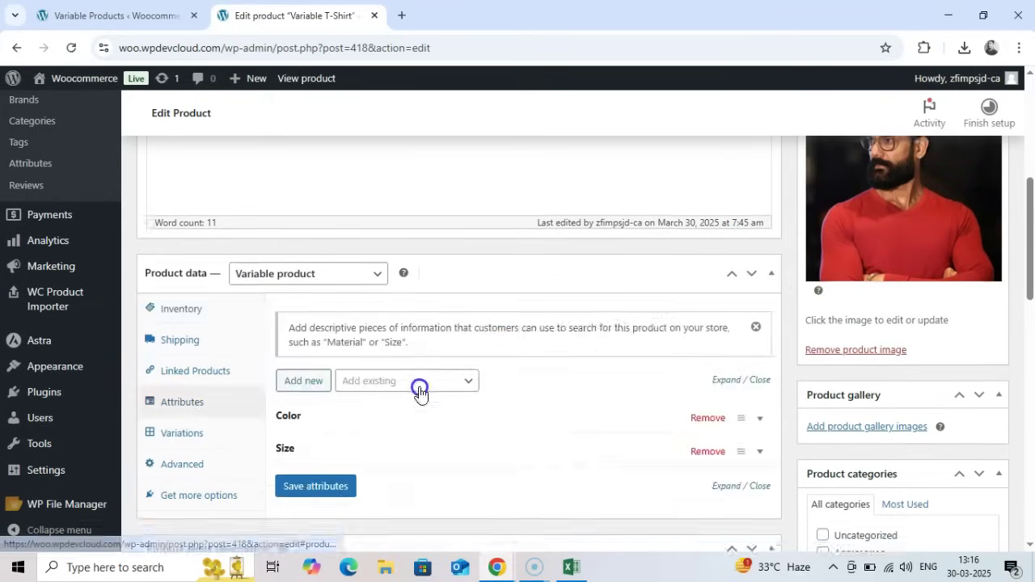
scroll(413, 308, "down", 2)
left_click(414, 283)
left_click(479, 317)
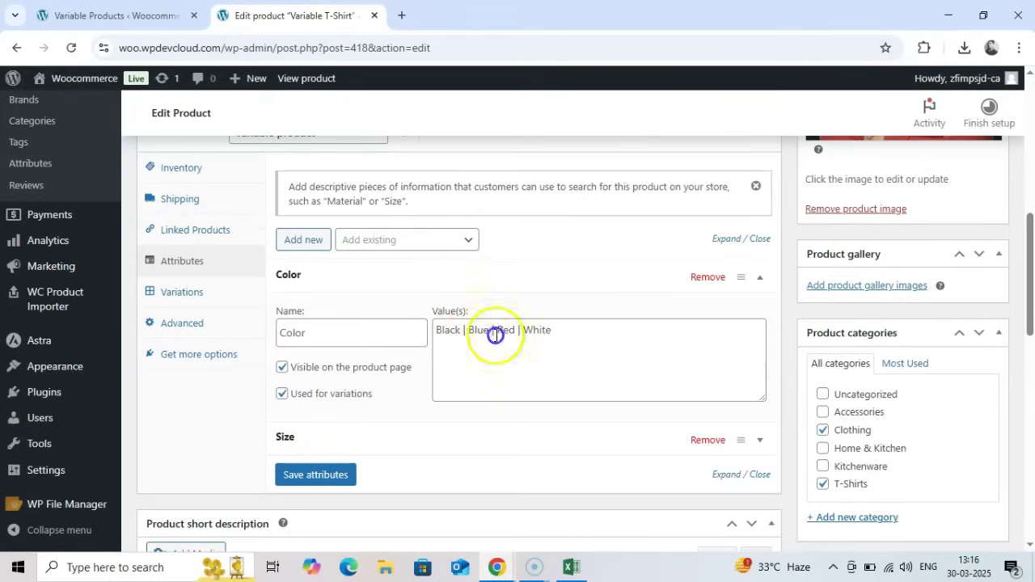
scroll(518, 425, "down", 2)
left_click(422, 361)
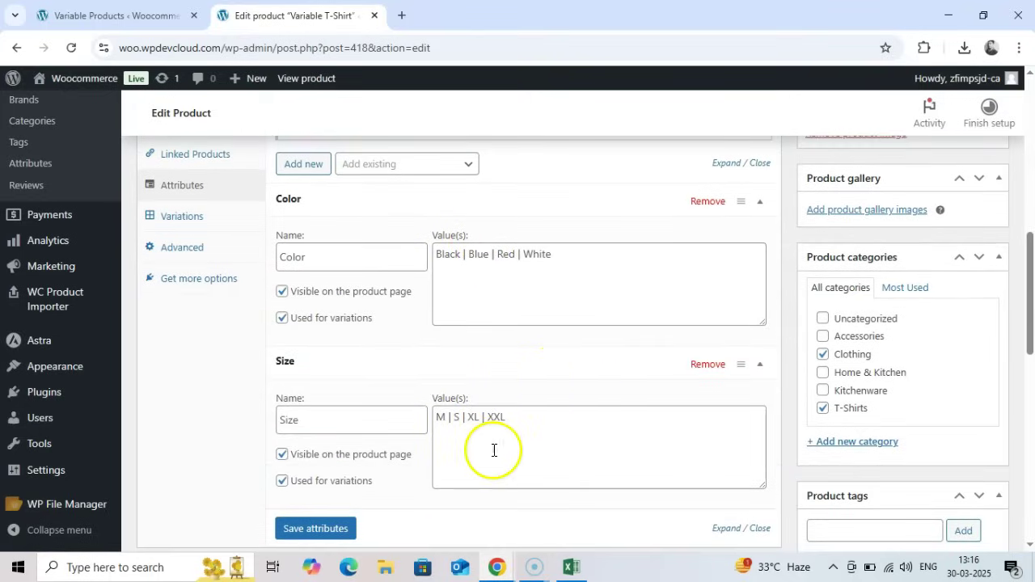
In Variations, expand the #431 White XXL and #429 Black XL variation details
left_click(218, 218)
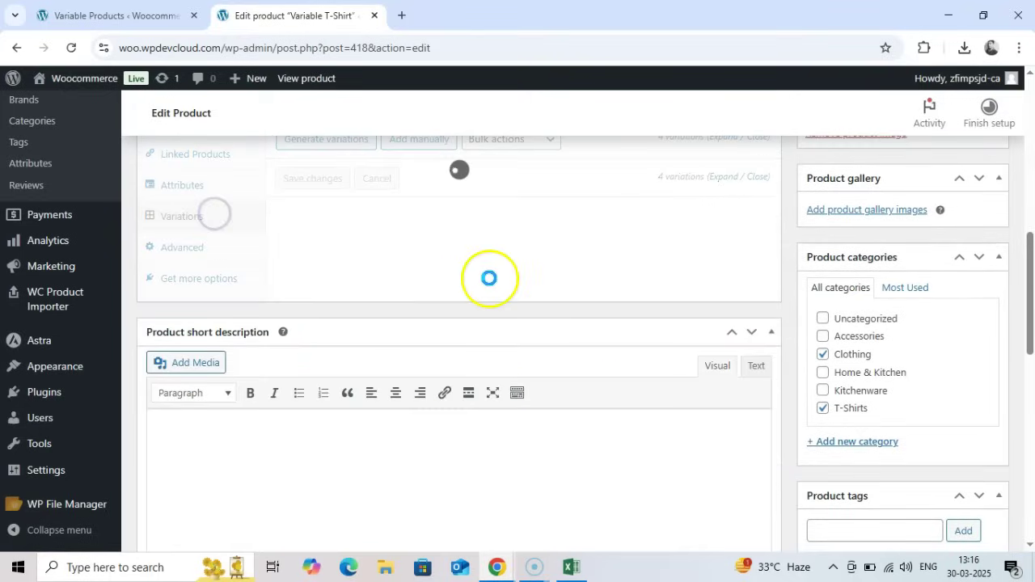
scroll(503, 338, "up", 4)
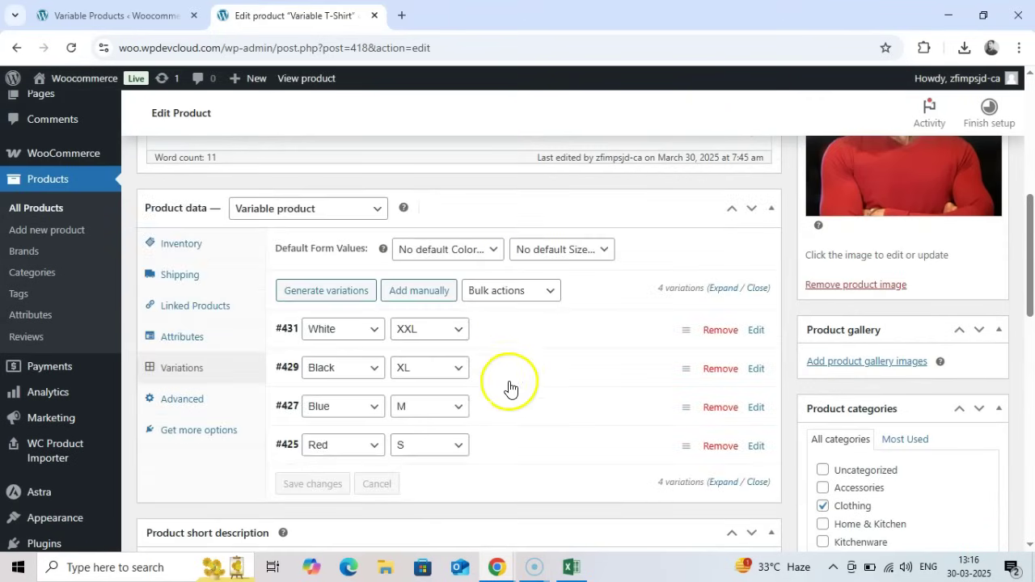
left_click(518, 346)
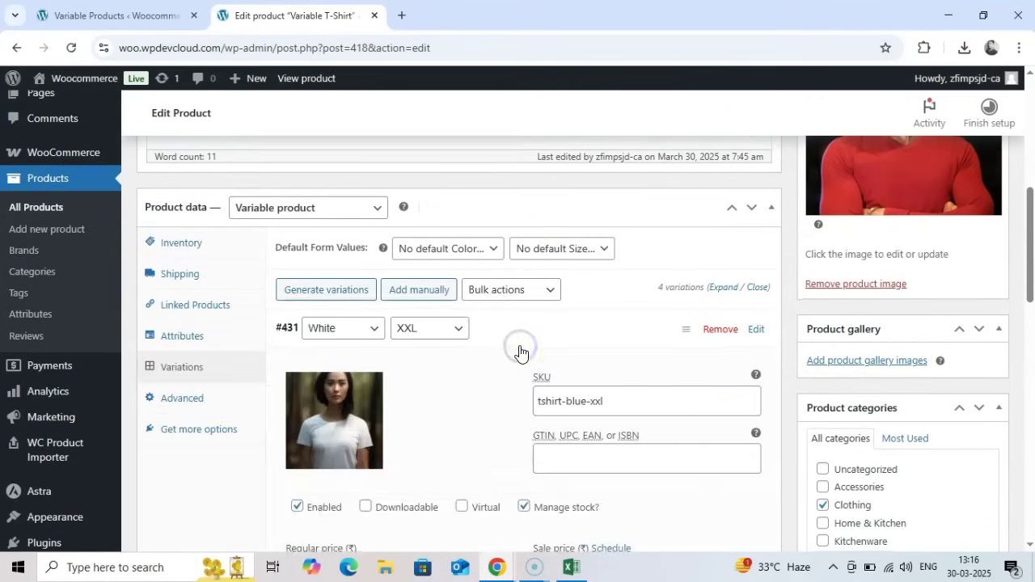
scroll(321, 305, "down", 4)
scroll(452, 339, "down", 6)
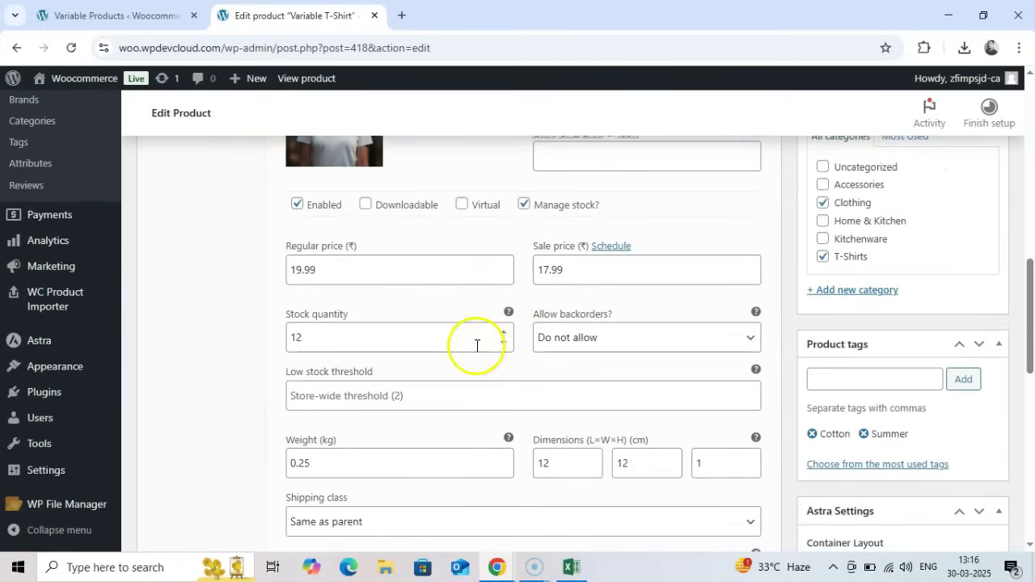
scroll(555, 405, "down", 6)
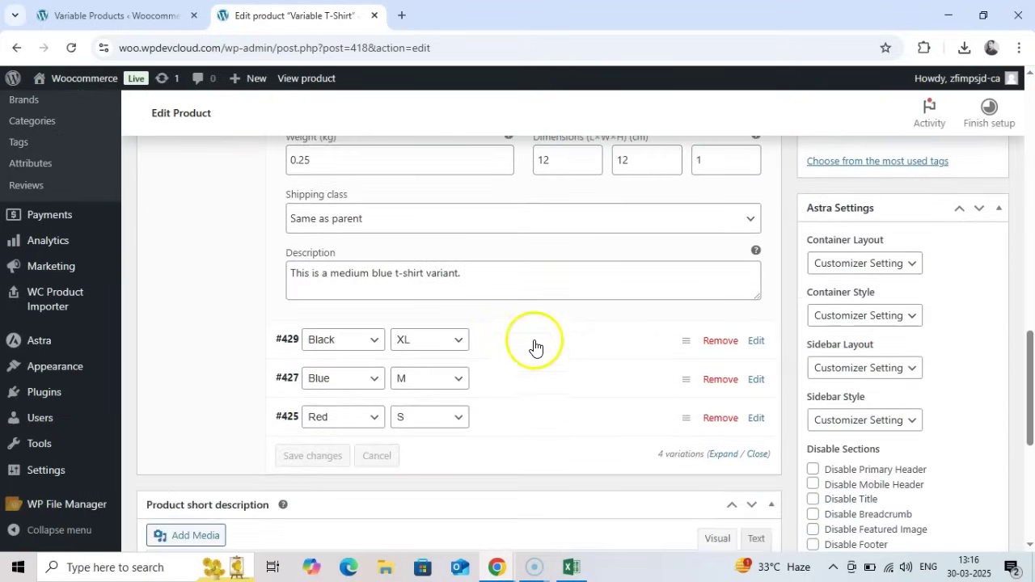
left_click(532, 341)
scroll(531, 340, "down", 4)
scroll(532, 342, "down", 2)
Expand the #427 Blue M and #425 Red S variation details to review them
left_click(325, 242)
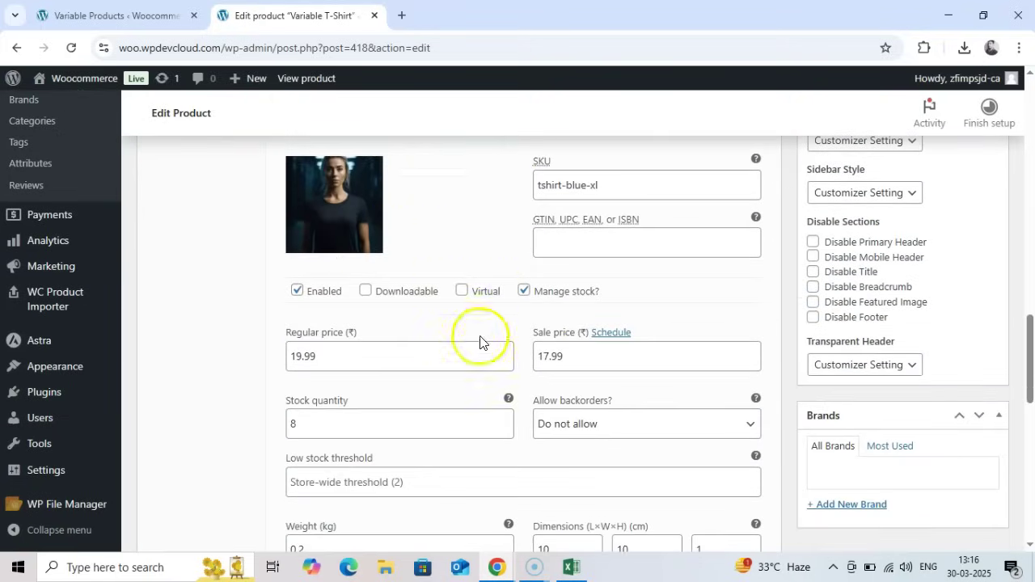
scroll(479, 355, "down", 10)
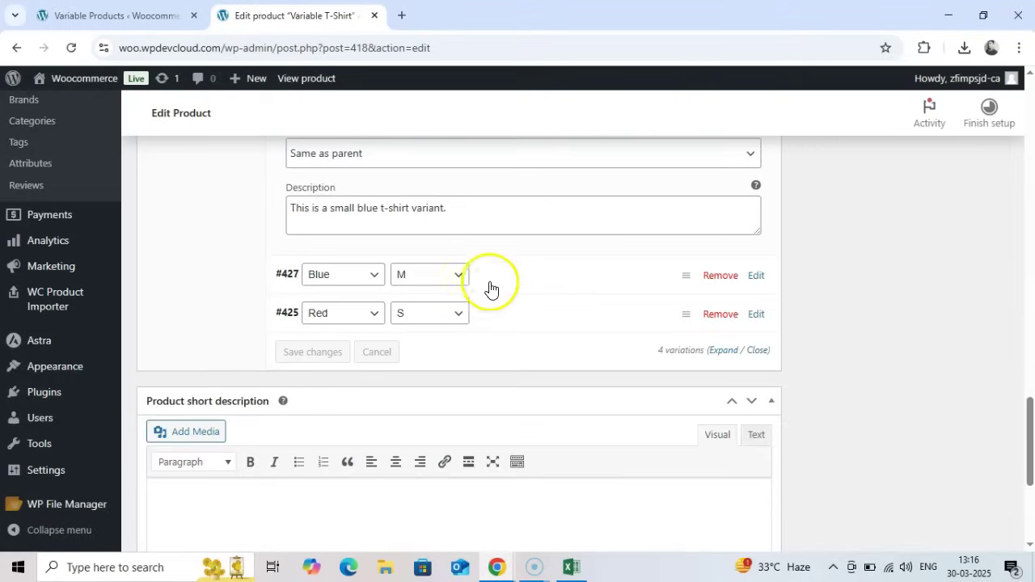
left_click(490, 283)
scroll(501, 339, "down", 4)
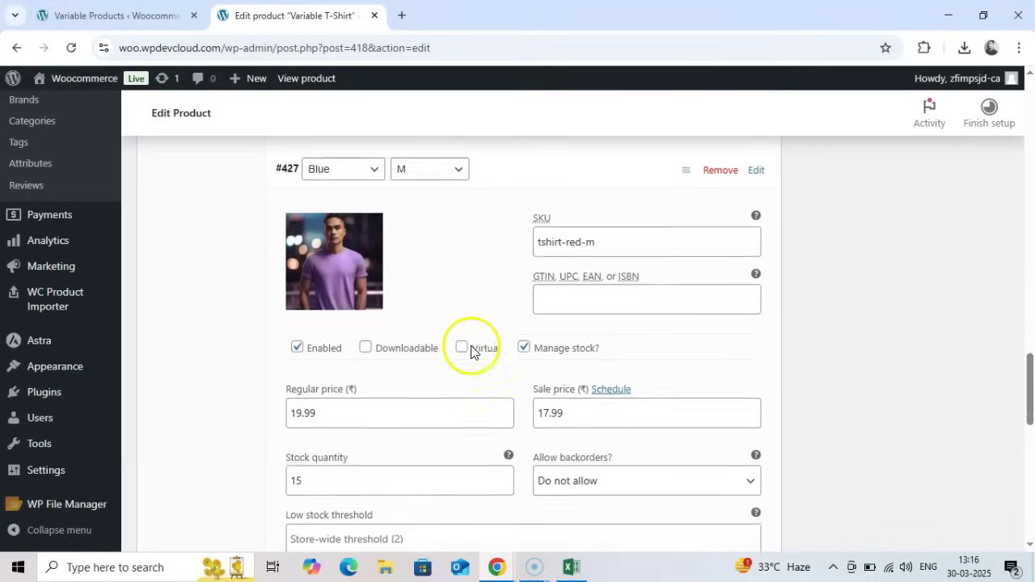
scroll(472, 349, "down", 11)
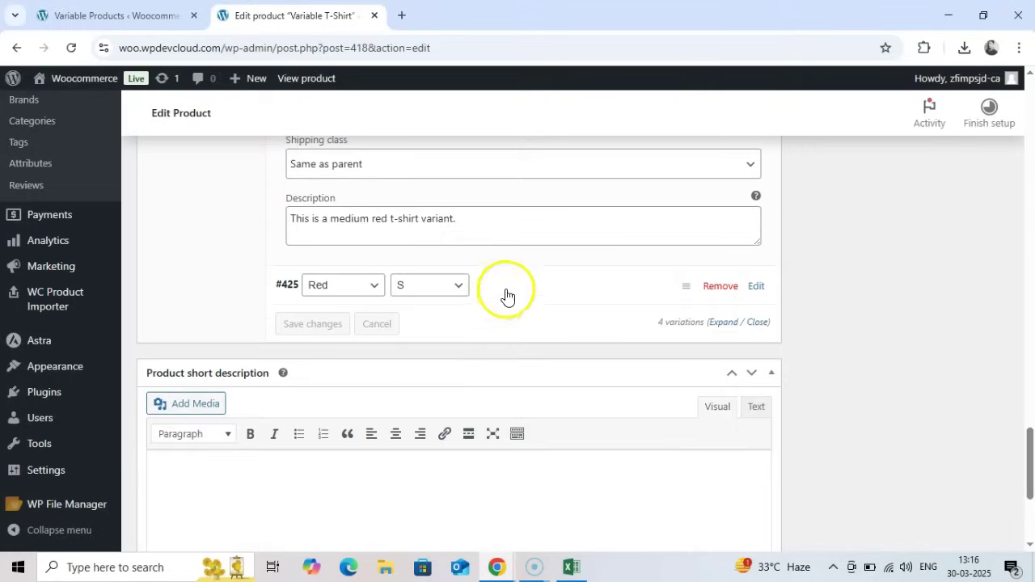
left_click(506, 289)
scroll(477, 429, "down", 8)
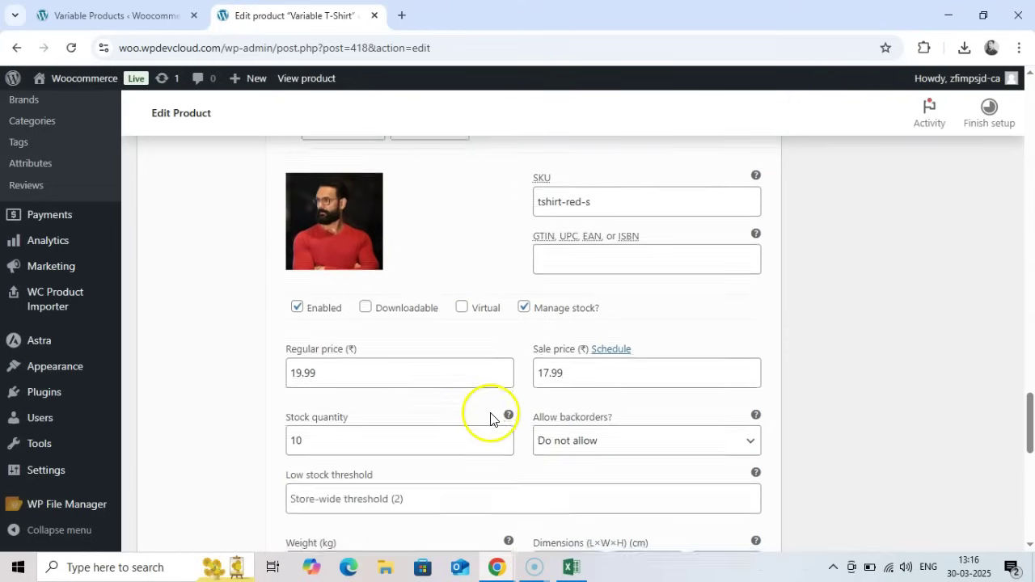
scroll(490, 416, "up", 20)
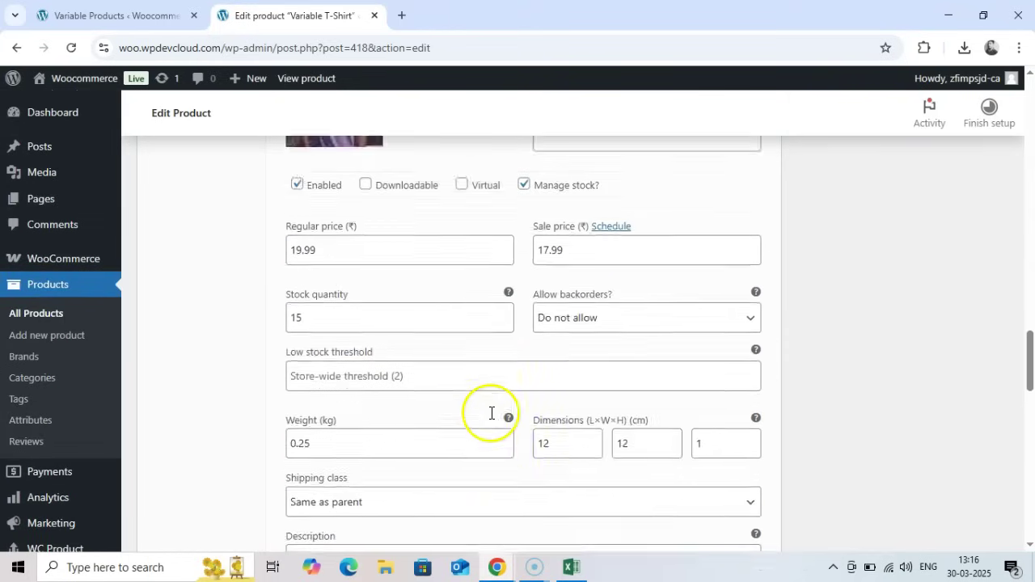
scroll(490, 412, "up", 20)
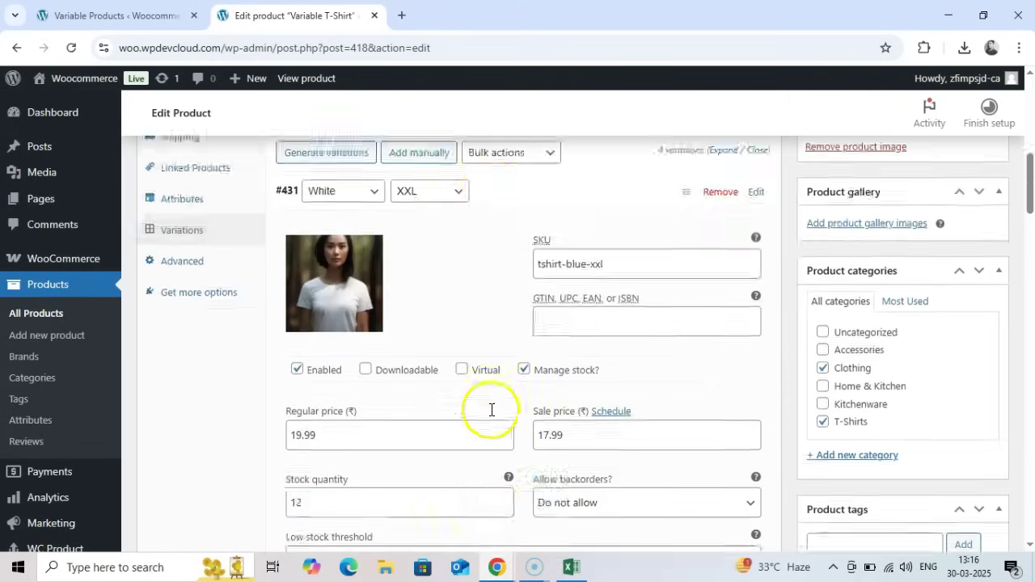
scroll(490, 415, "down", 5)
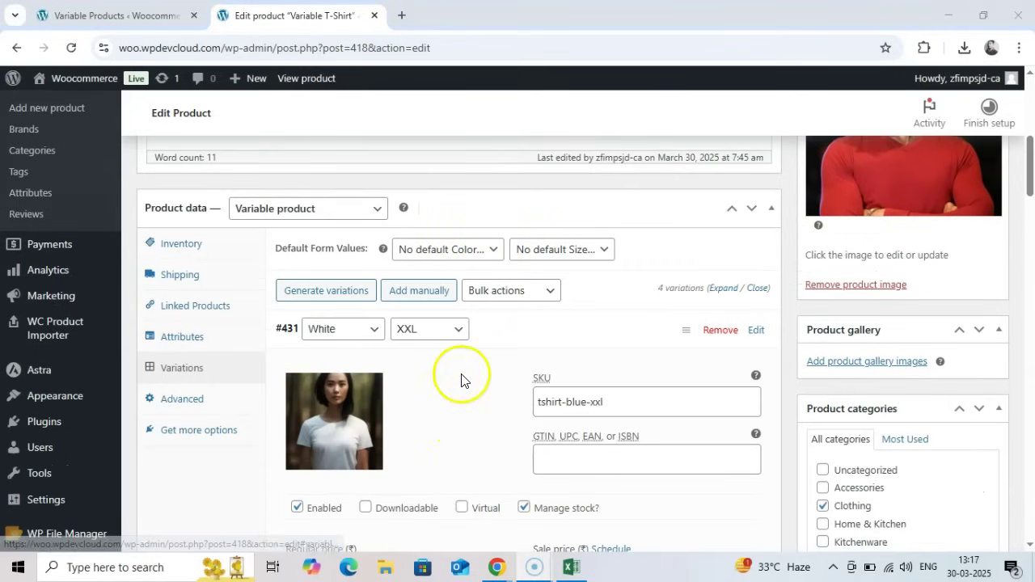
Return to Attributes and collapse Color, leaving Size's M, S, XL and XXL values shown
left_click(200, 340)
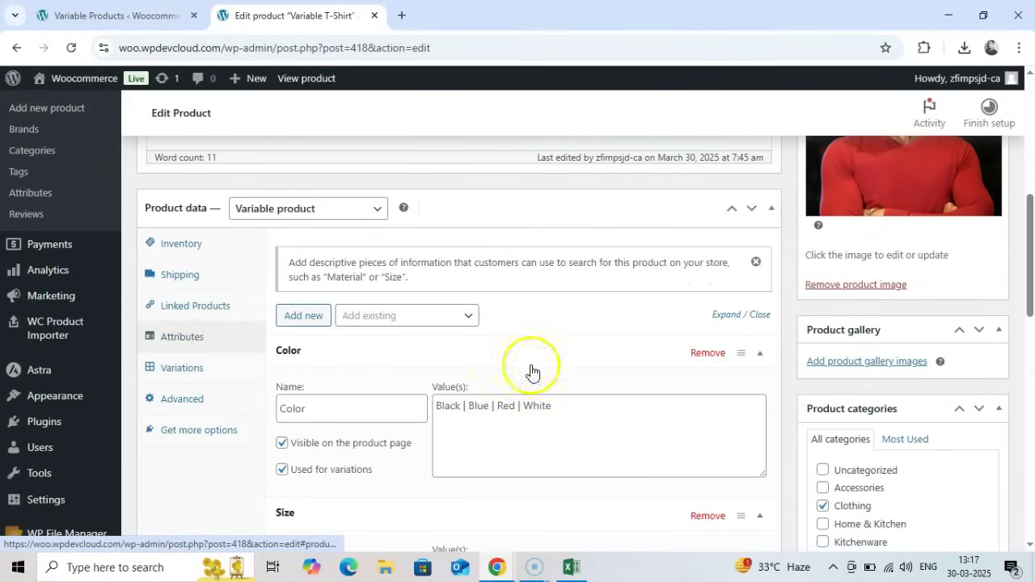
left_click(591, 365)
scroll(663, 532, "down", 1)
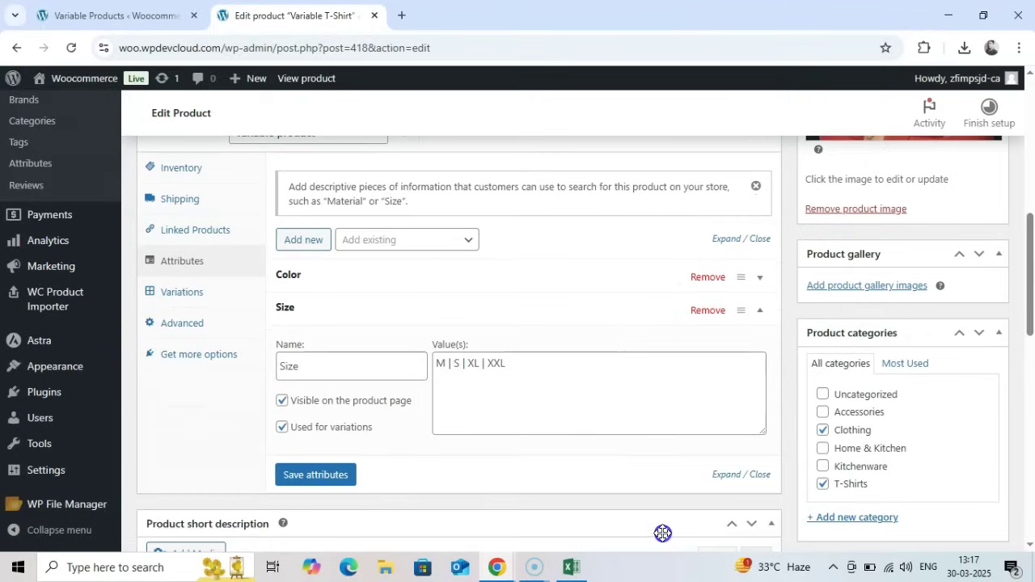
Collapse the Size attribute and check the importer's Import Results showing one product
left_click(590, 317)
left_click(143, 16)
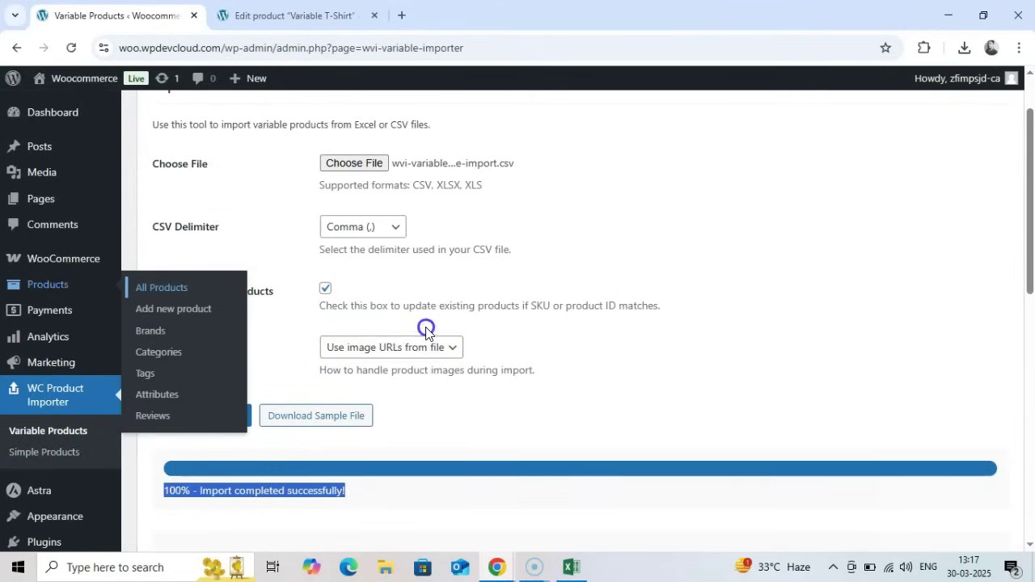
scroll(275, 515, "down", 3)
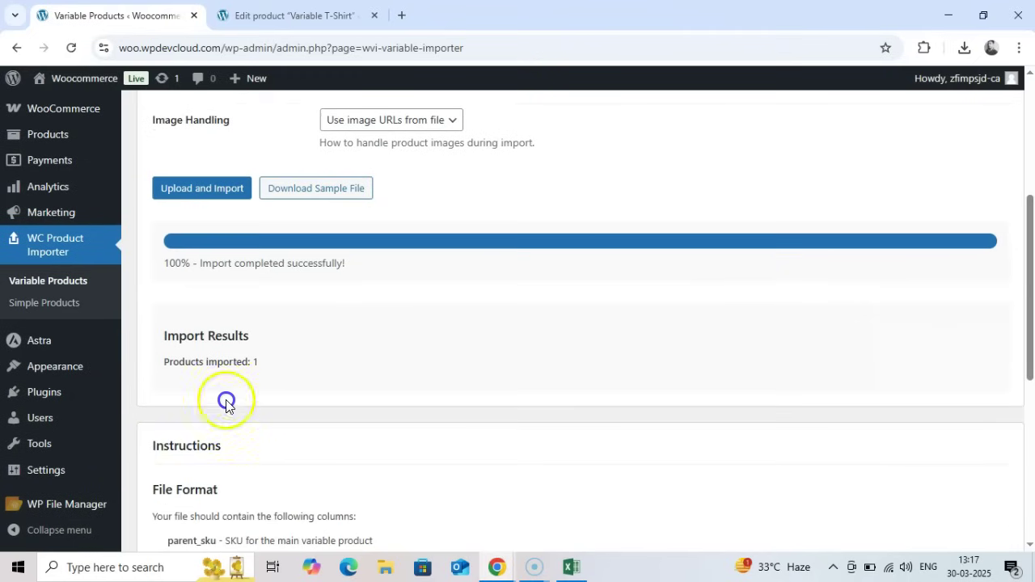
On the Variable T-Shirt edit page, confirm Color values Black, Blue, Red, White, then collapse Color
left_click(302, 14)
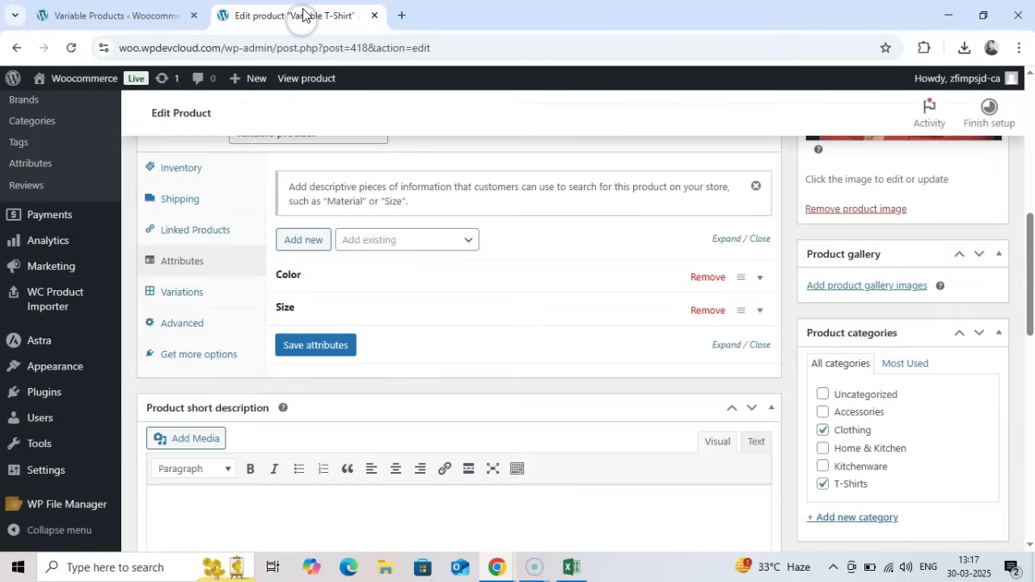
scroll(488, 412, "up", 2)
left_click(476, 429)
scroll(496, 412, "down", 2)
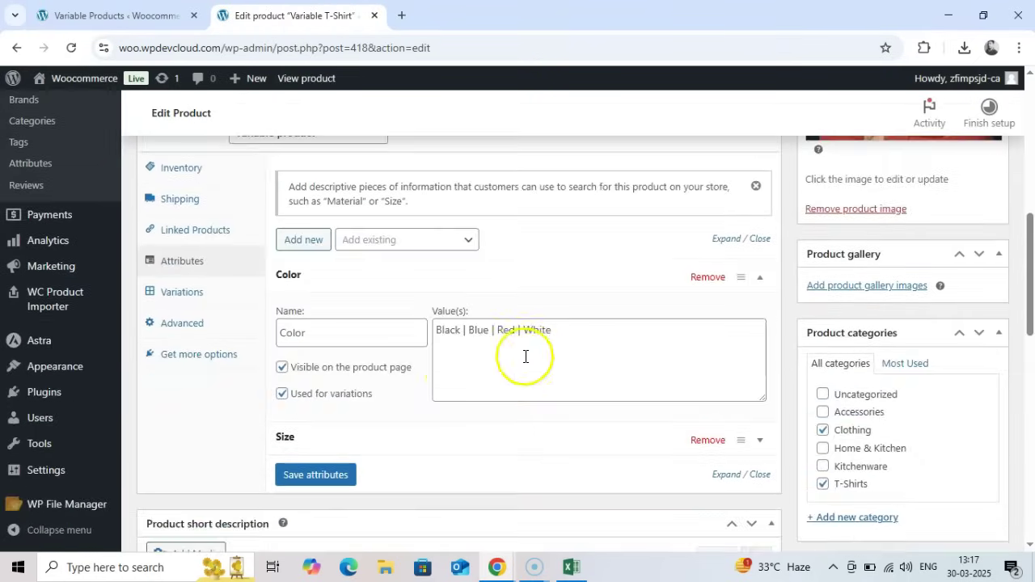
scroll(521, 380, "up", 2)
scroll(525, 400, "down", 2)
scroll(524, 400, "up", 1)
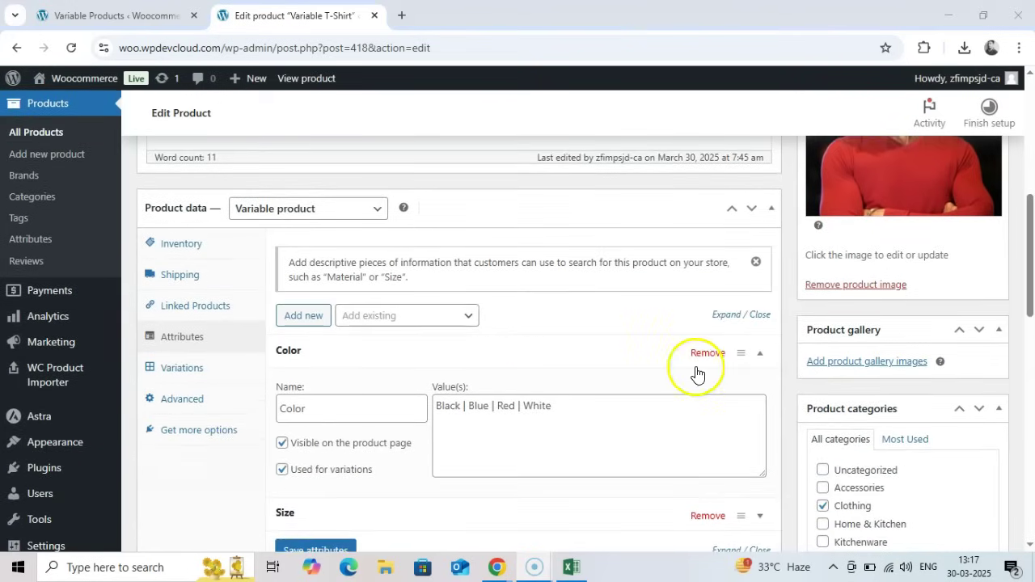
left_click(635, 351)
scroll(526, 427, "up", 2)
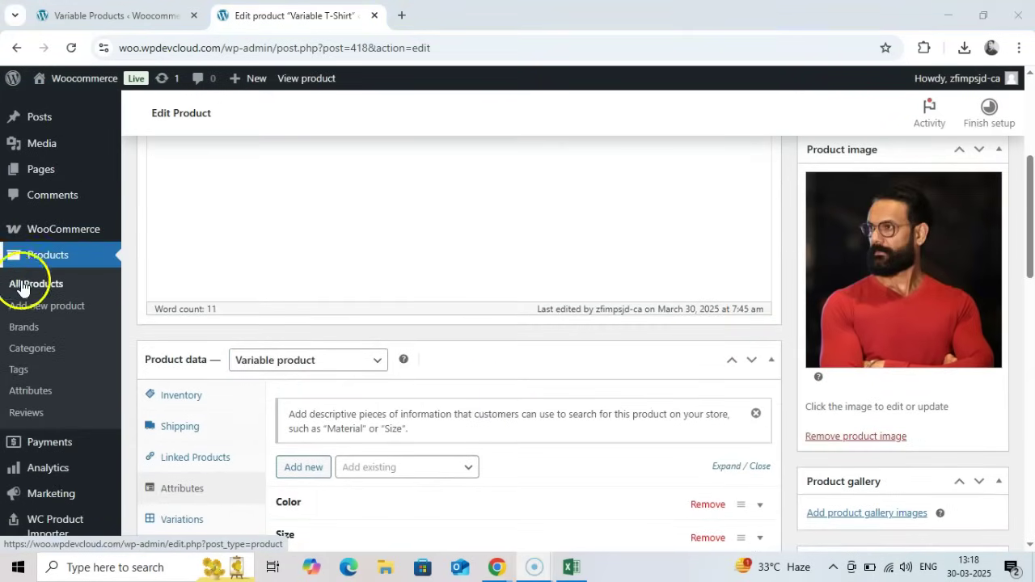
Sort All Products by date and open Simple T-Shirt to check its 19.99/17.99 prices
left_click(34, 289)
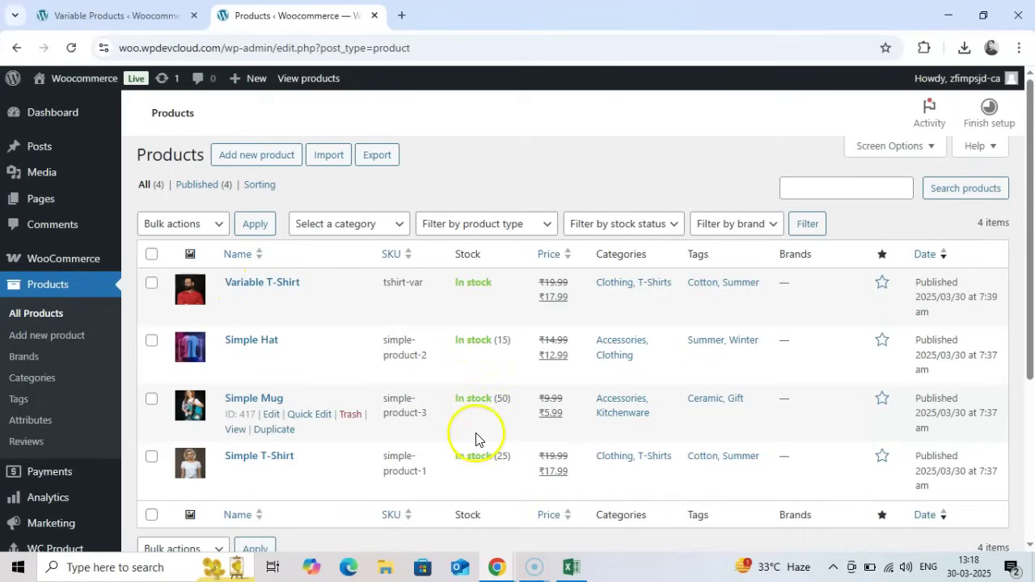
left_click(931, 257)
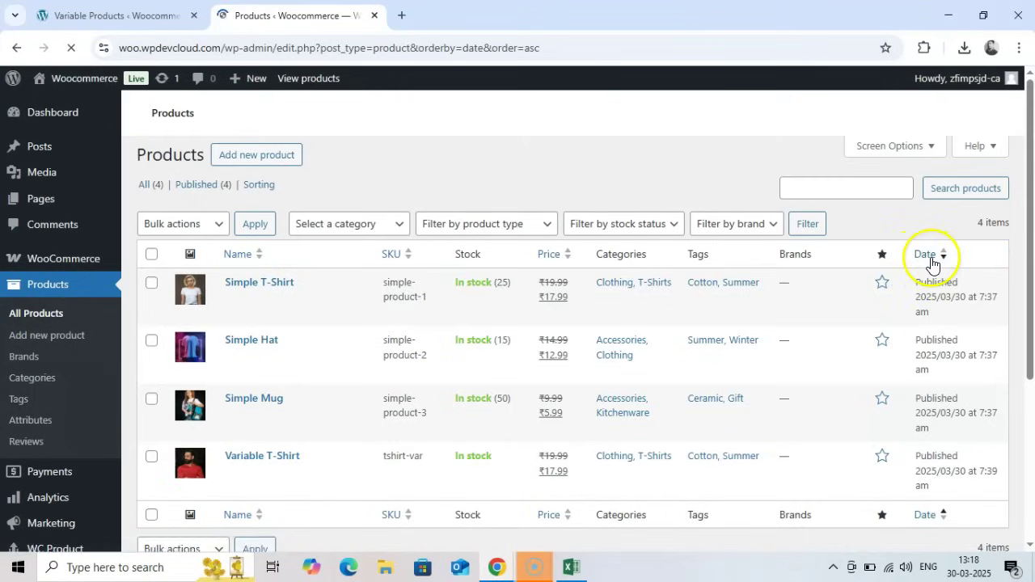
left_click(932, 267)
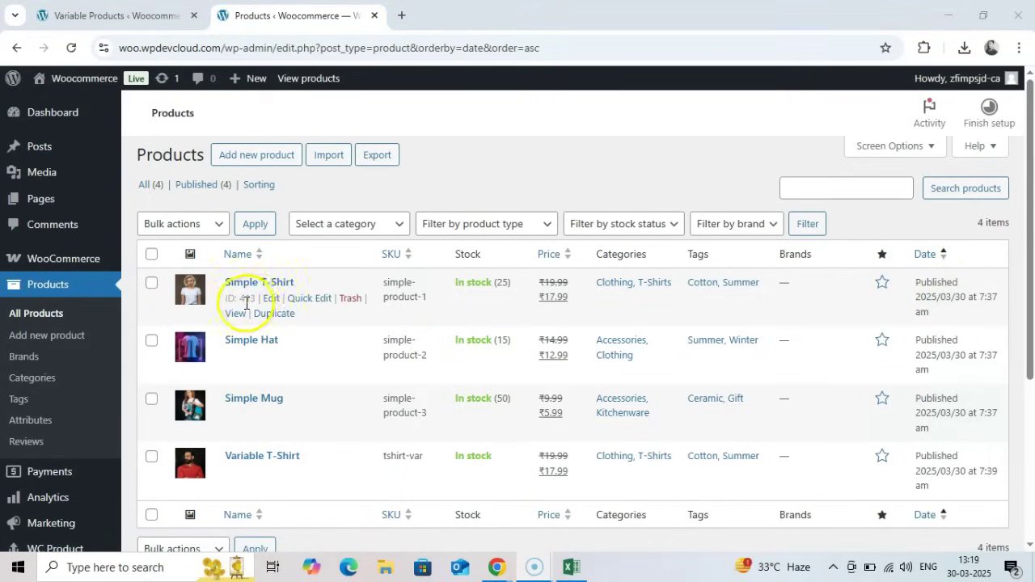
left_click(270, 299)
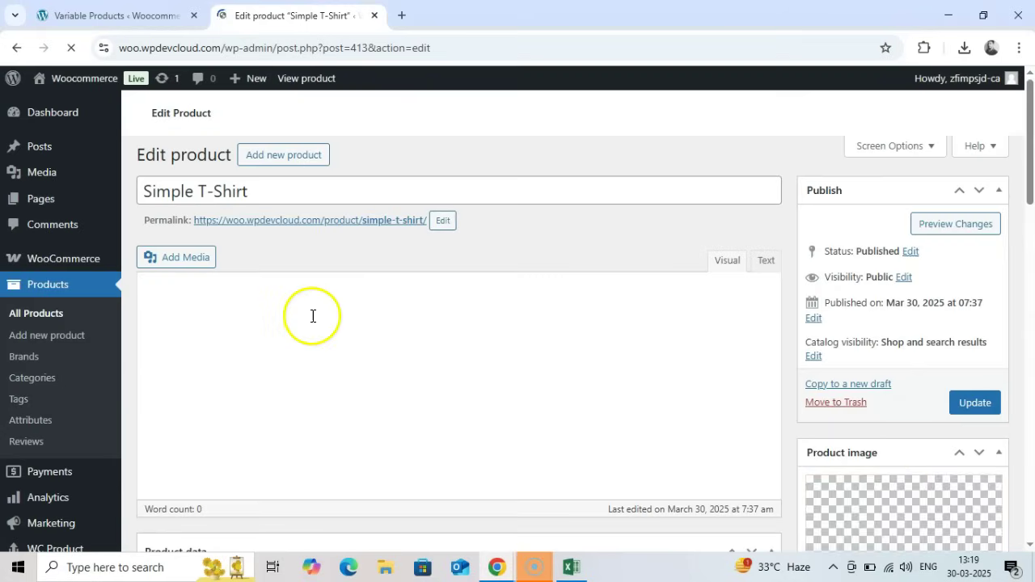
left_click_drag(268, 191, 134, 189)
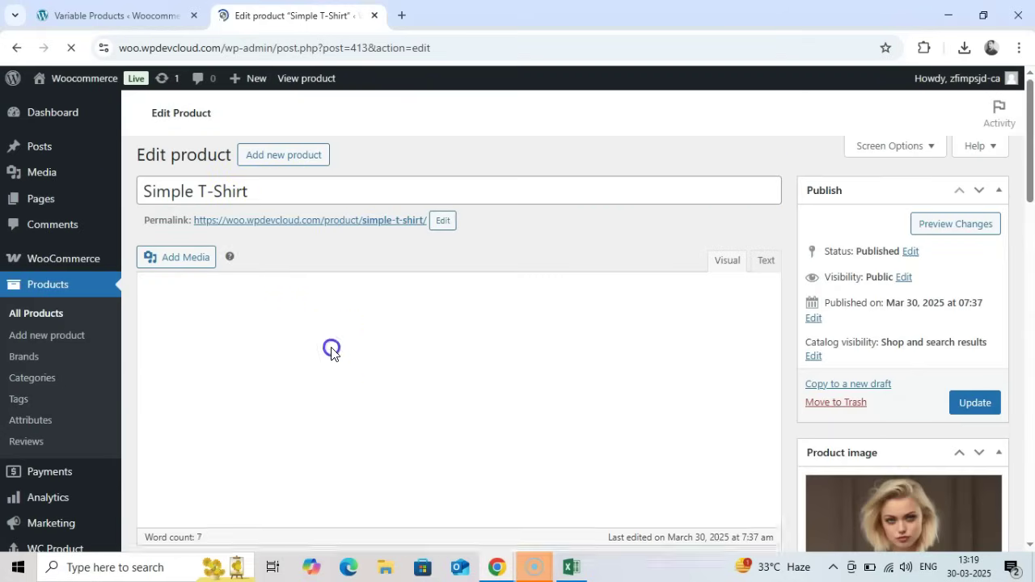
scroll(761, 410, "down", 6)
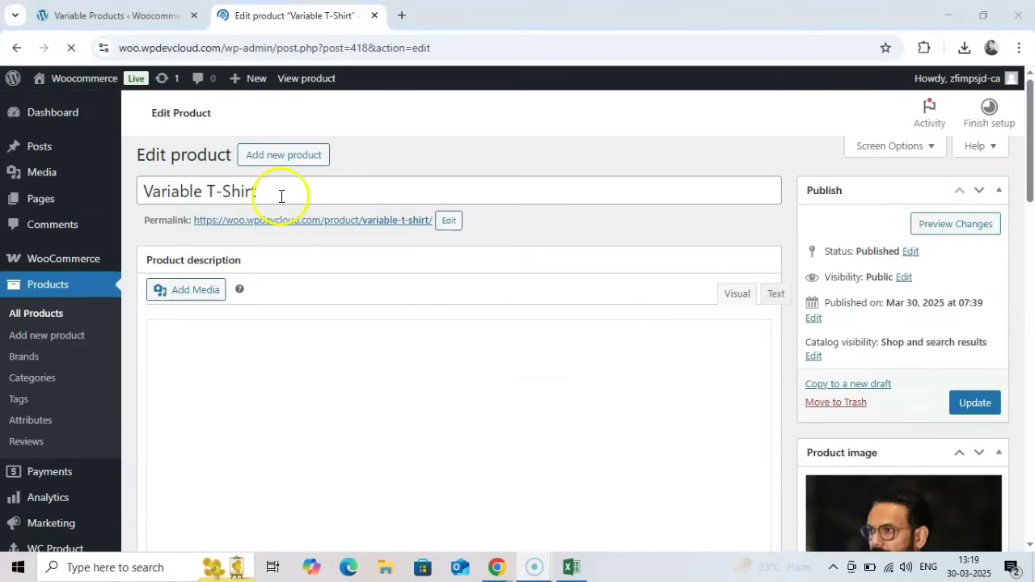
Check the Variable T-Shirt's title and its inventory SKU tshirt-var
left_click_drag(277, 197, 196, 192)
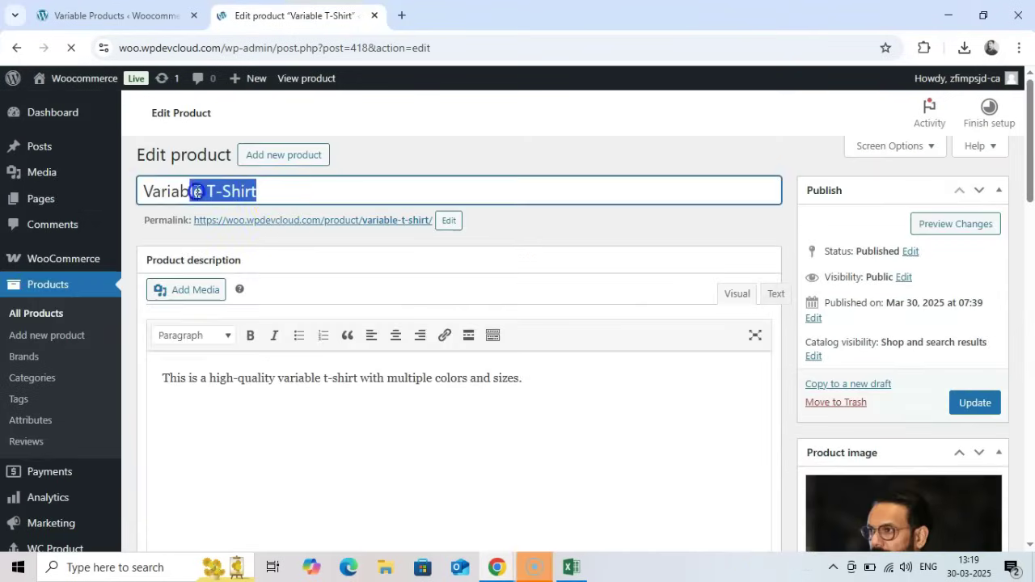
scroll(446, 323, "down", 2)
left_click_drag(522, 212, 261, 232)
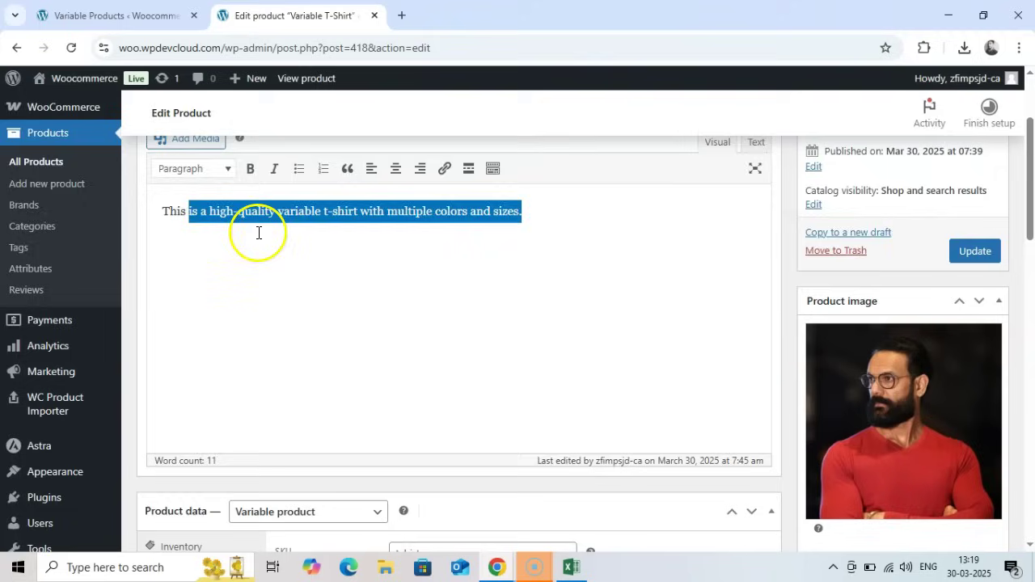
key("BackSpace")
scroll(501, 333, "down", 1)
scroll(494, 343, "down", 1)
left_click_drag(465, 397, 380, 408)
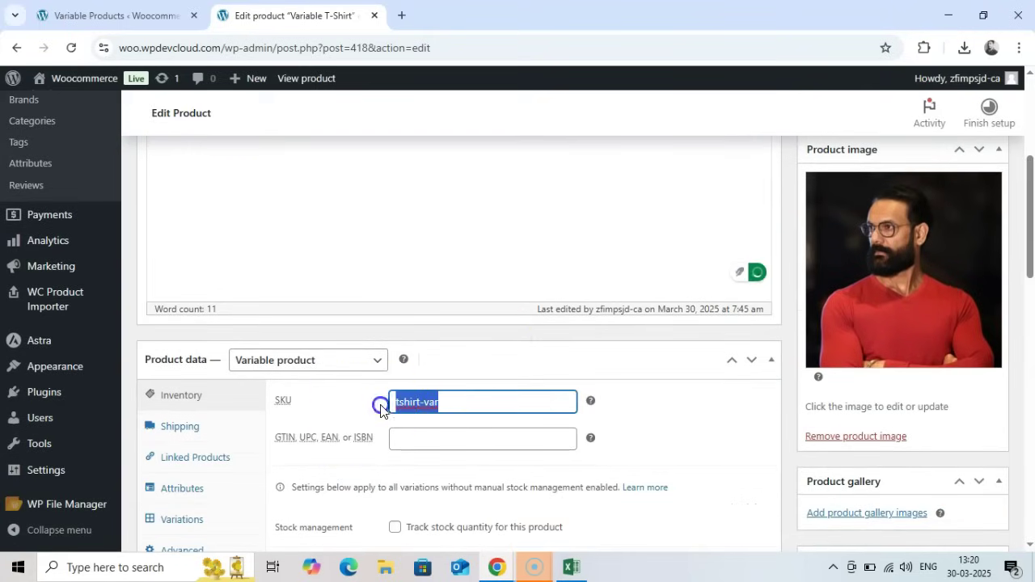
scroll(235, 436, "down", 2)
Review the product's Color and Size attributes and the Color values
left_click(224, 346)
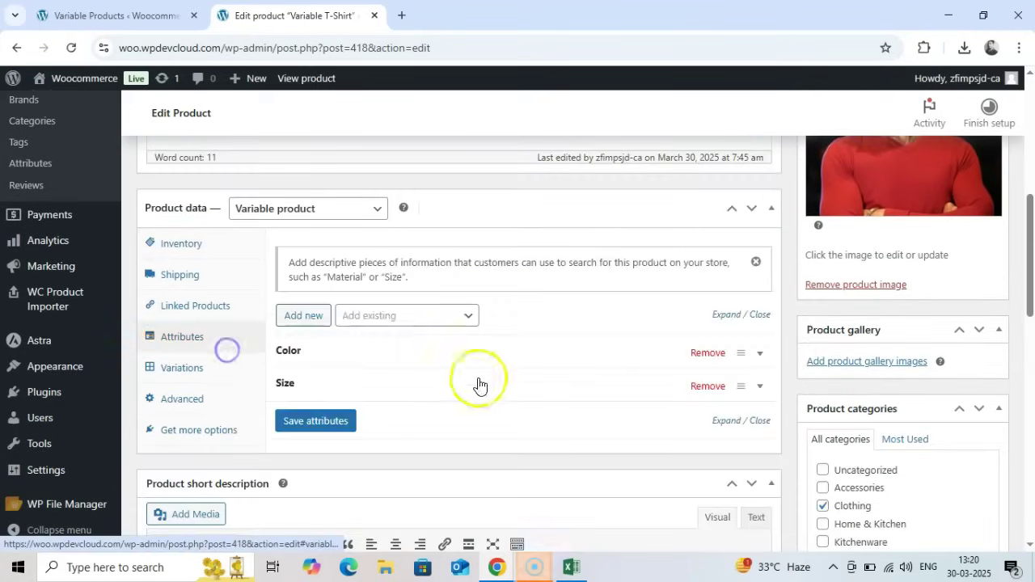
scroll(474, 377, "down", 1)
left_click(440, 277)
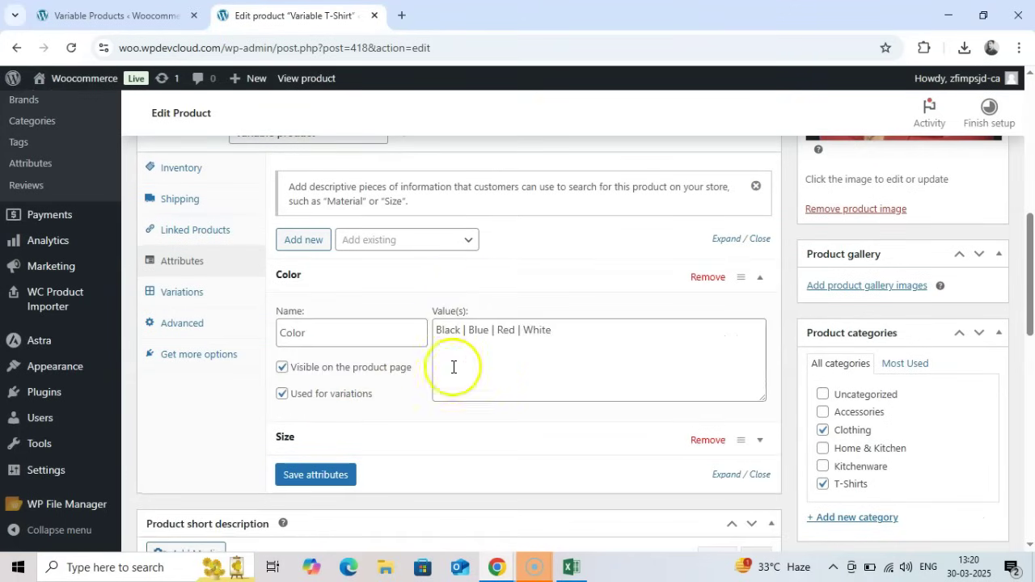
Expand the White/XXL, Black/XL and Blue/M variations to check SKUs, 19.99/17.99 prices and stock
left_click(247, 304)
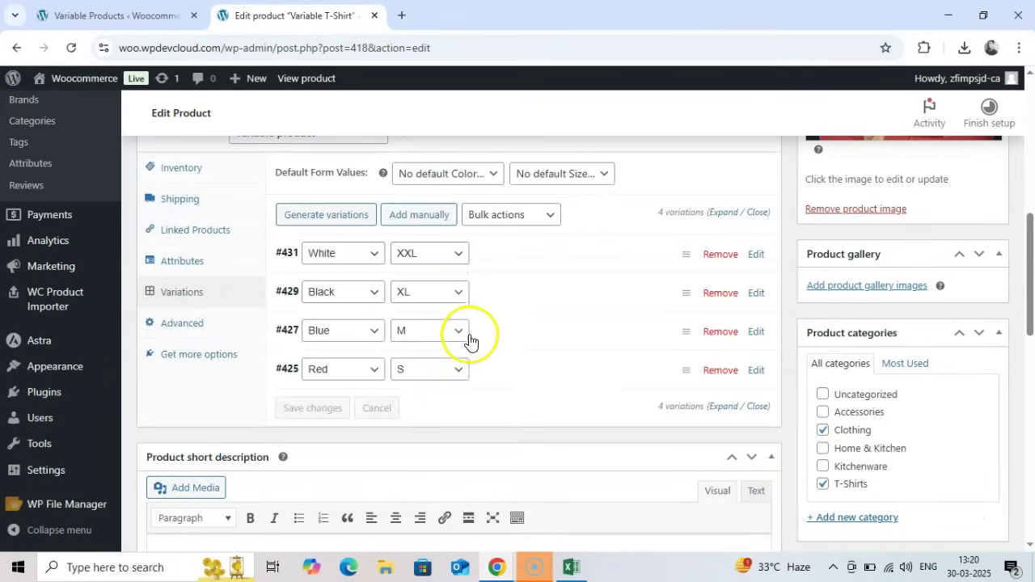
left_click(546, 269)
scroll(507, 370, "down", 5)
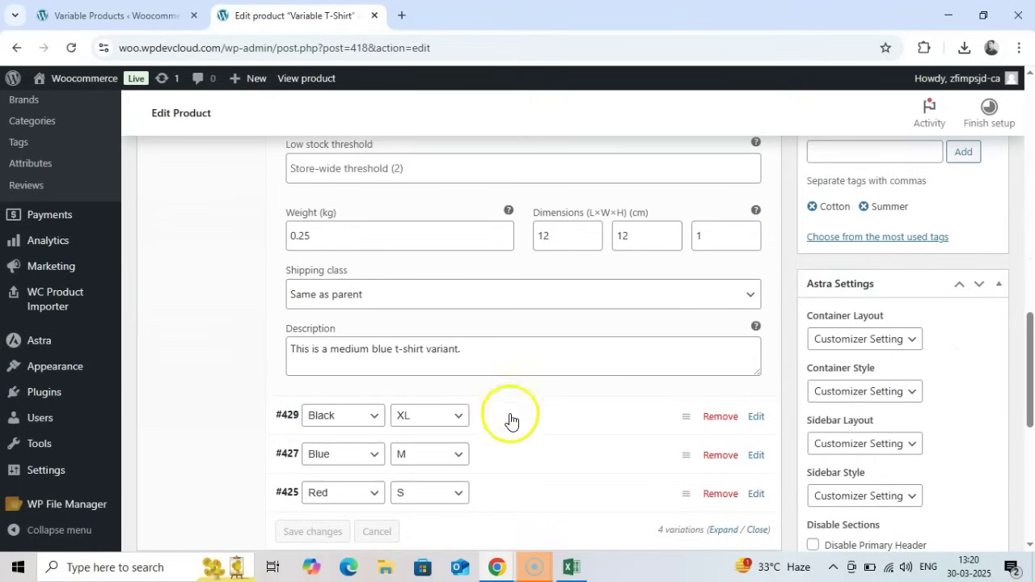
left_click(510, 419)
scroll(519, 400, "down", 5)
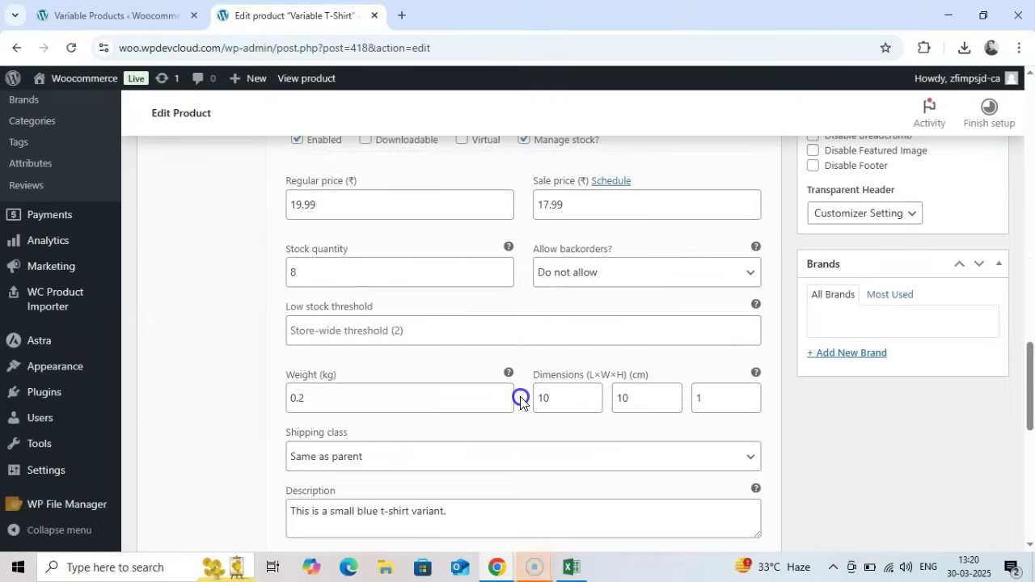
scroll(520, 400, "down", 2)
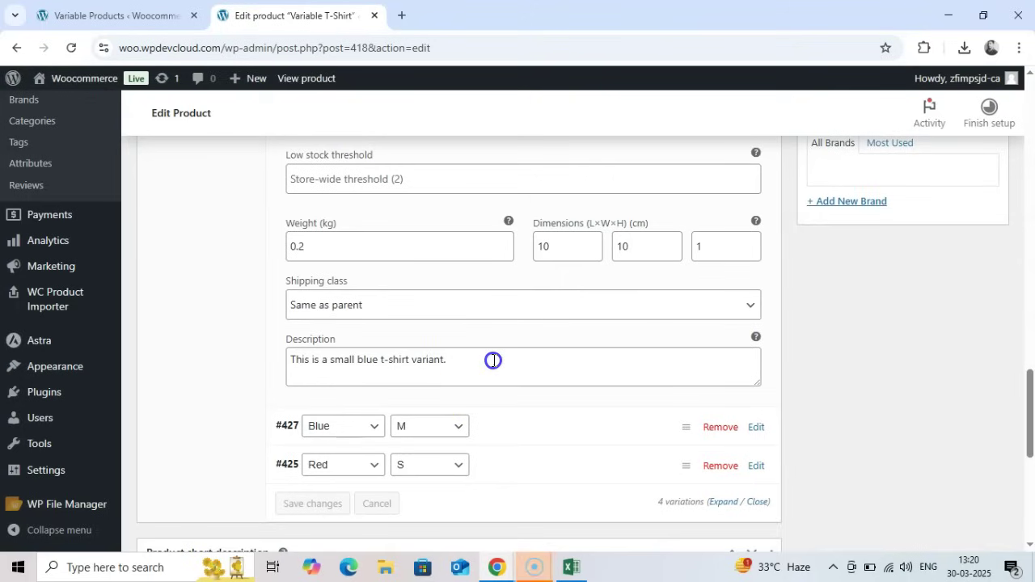
scroll(493, 361, "down", 1)
left_click(517, 365)
scroll(545, 395, "down", 3)
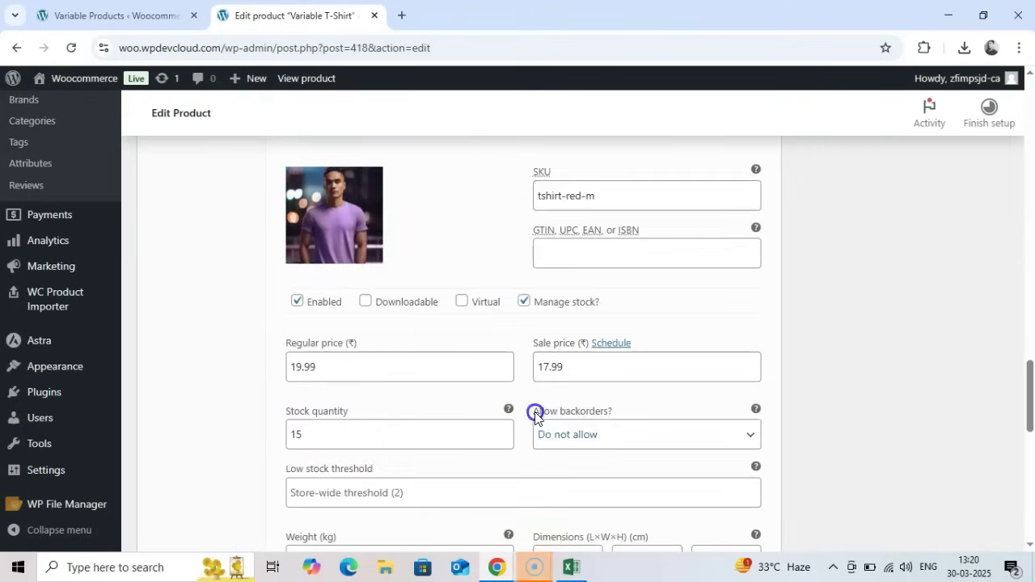
scroll(473, 416, "down", 6)
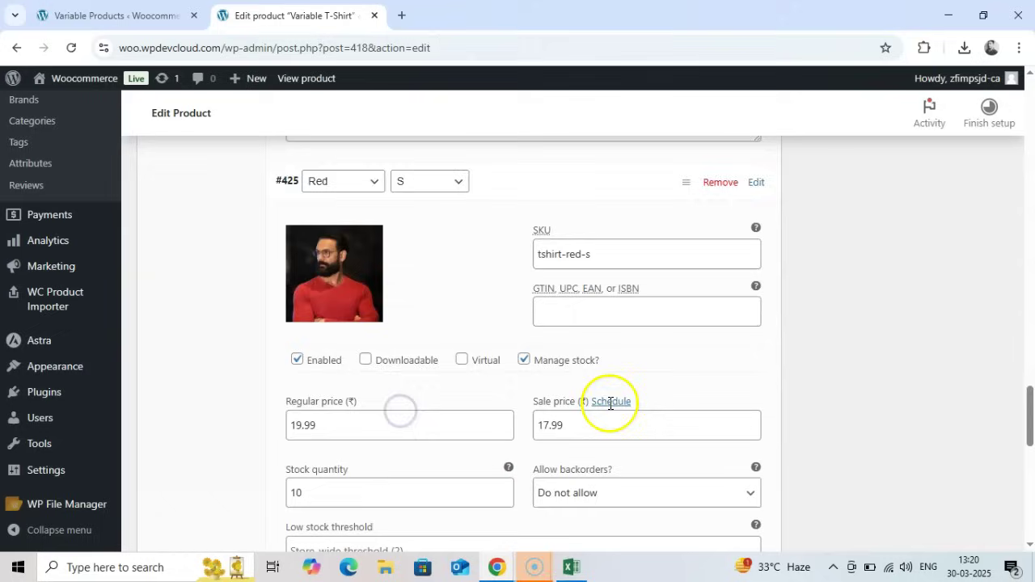
scroll(611, 402, "down", 3)
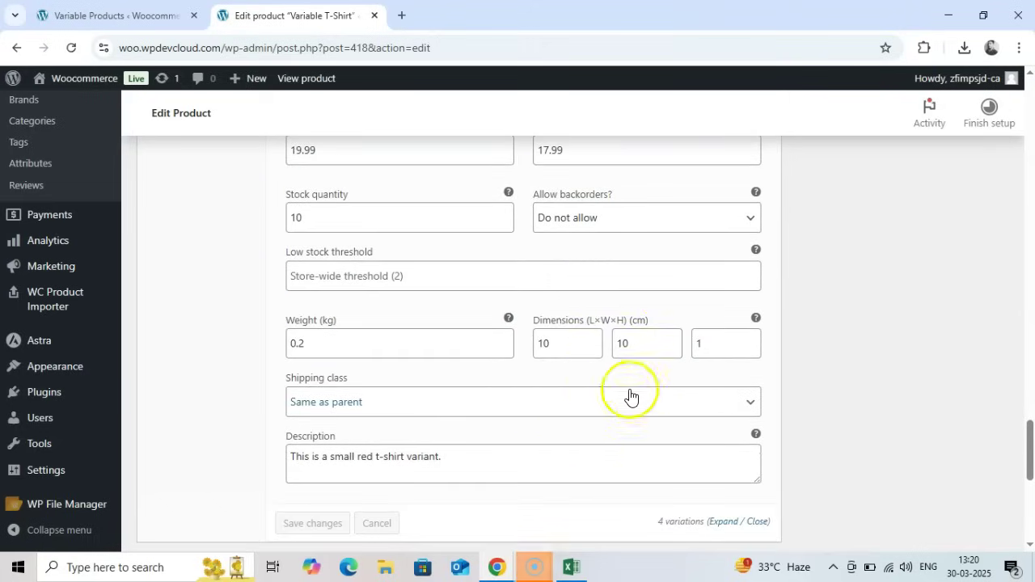
scroll(601, 394, "down", 3)
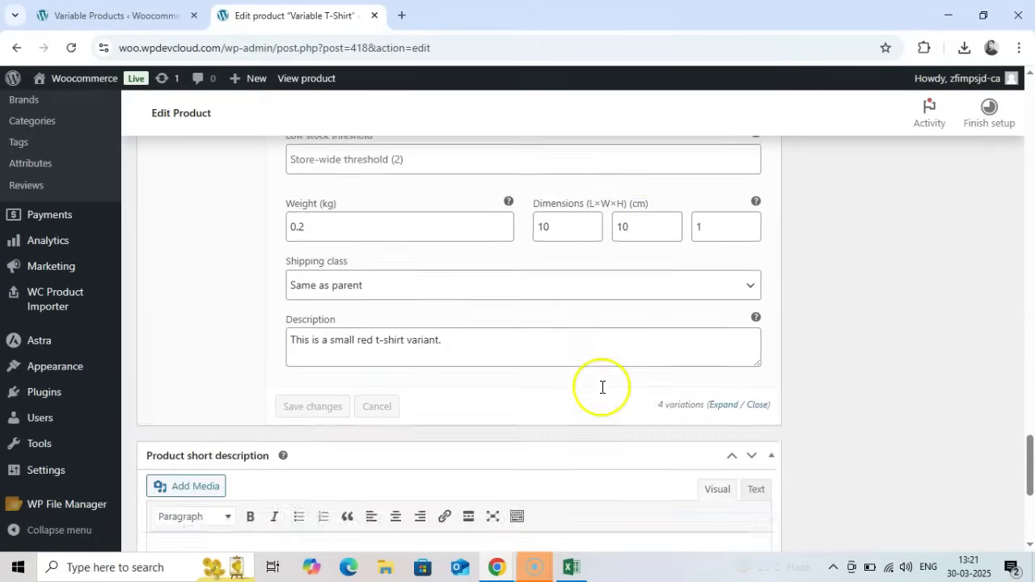
scroll(603, 393, "up", 12)
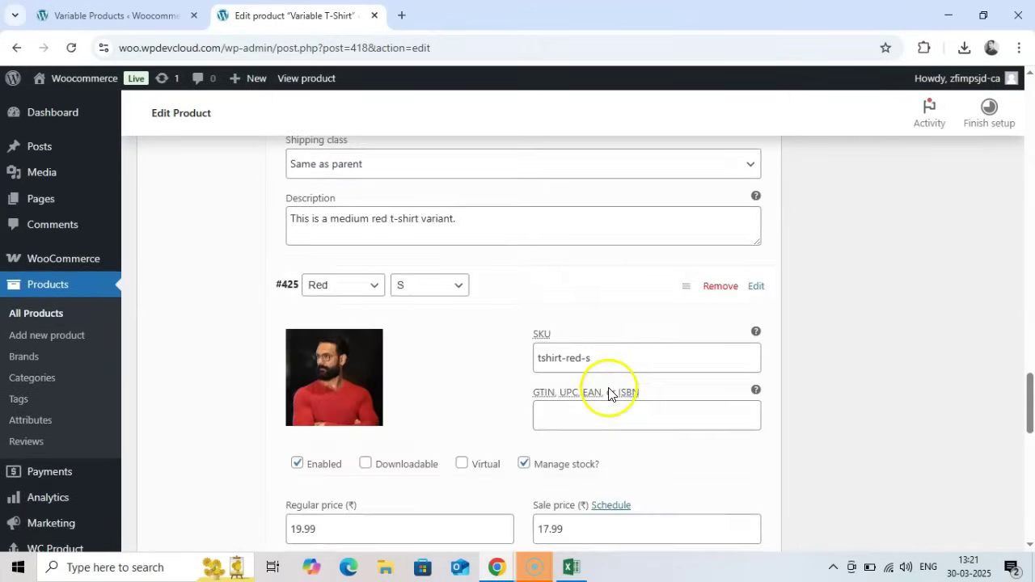
scroll(609, 395, "up", 12)
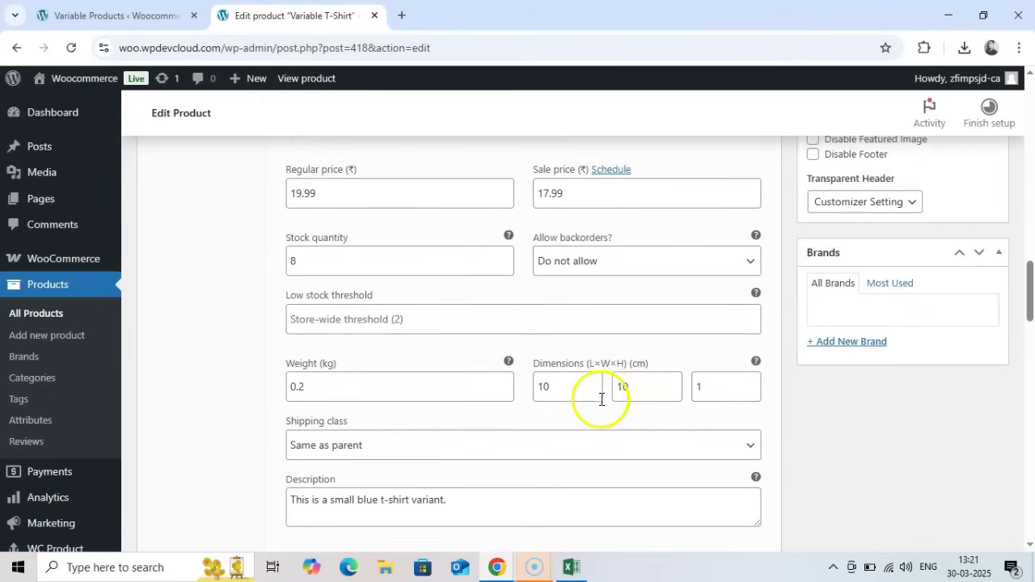
scroll(578, 402, "up", 1)
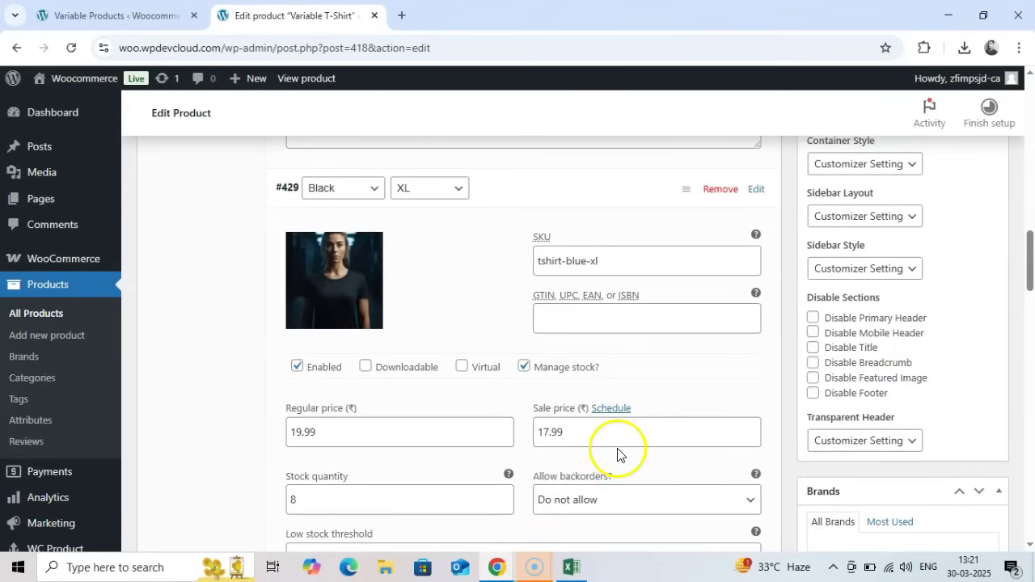